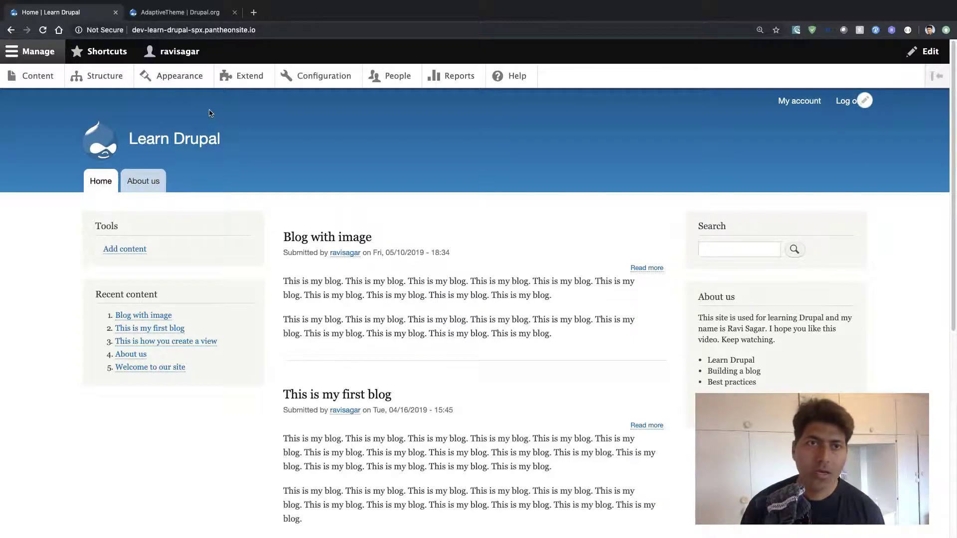
Go to the Appearance page, where Bartik 8.6.13 is the default theme.
click(173, 82)
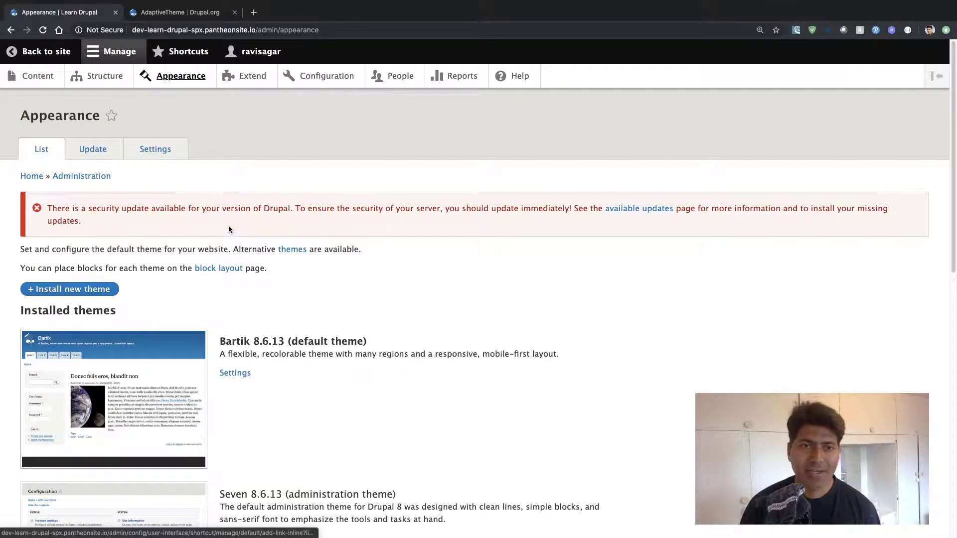
Review the installed Bartik and Seven themes, then close the AdaptiveTheme Drupal.org tab.
scroll(231, 250, down, 2)
scroll(230, 251, down, 1)
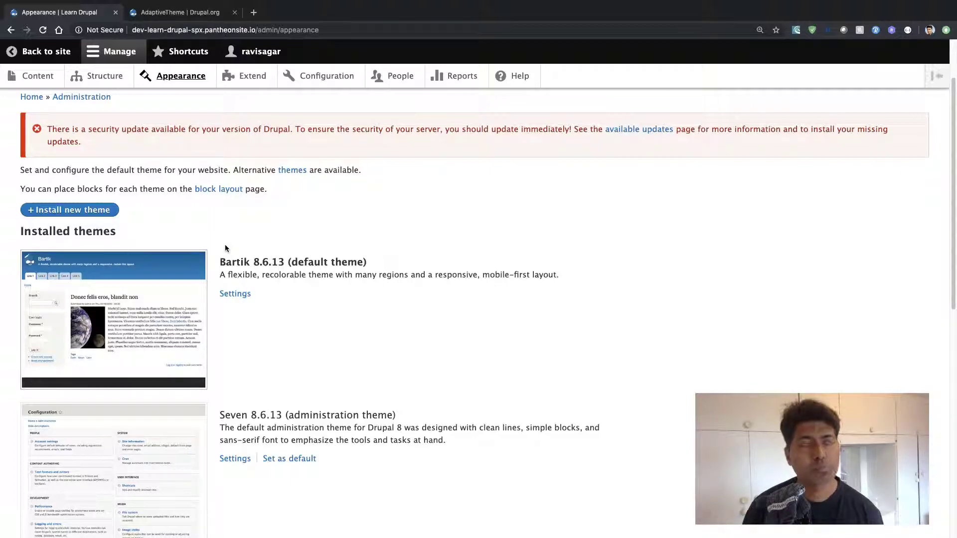
scroll(226, 248, down, 5)
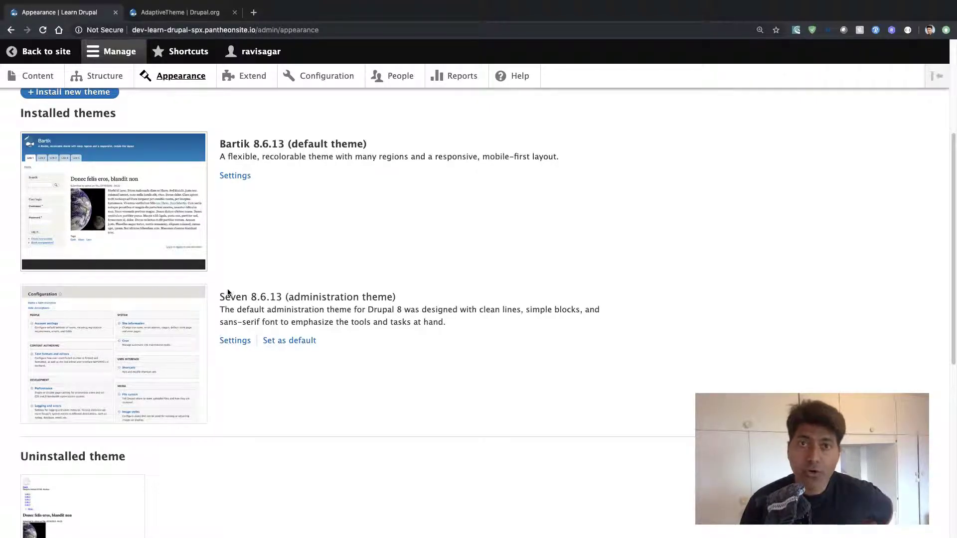
scroll(228, 293, down, 3)
scroll(218, 297, up, 6)
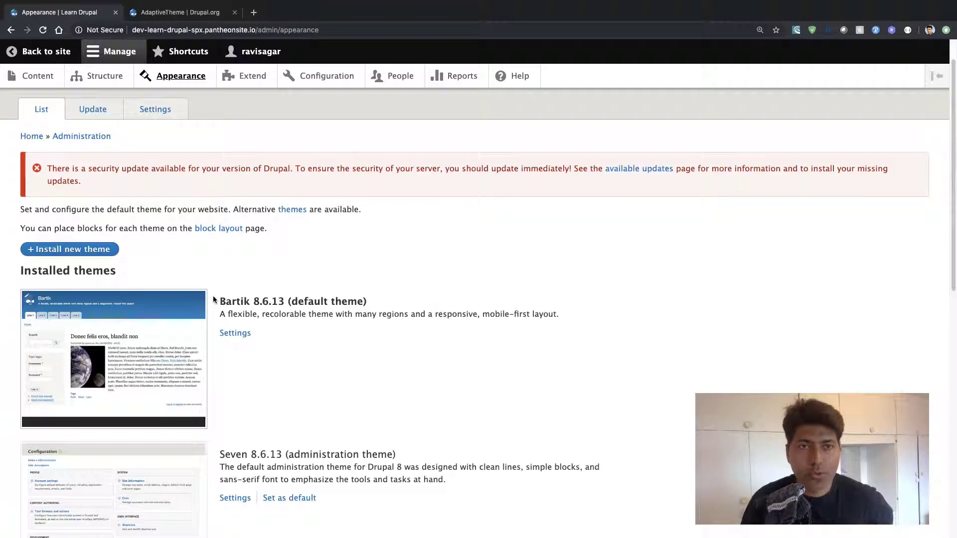
click(234, 12)
Load drupal.org in a new tab and reveal the Build menu's Themes link.
click(134, 12)
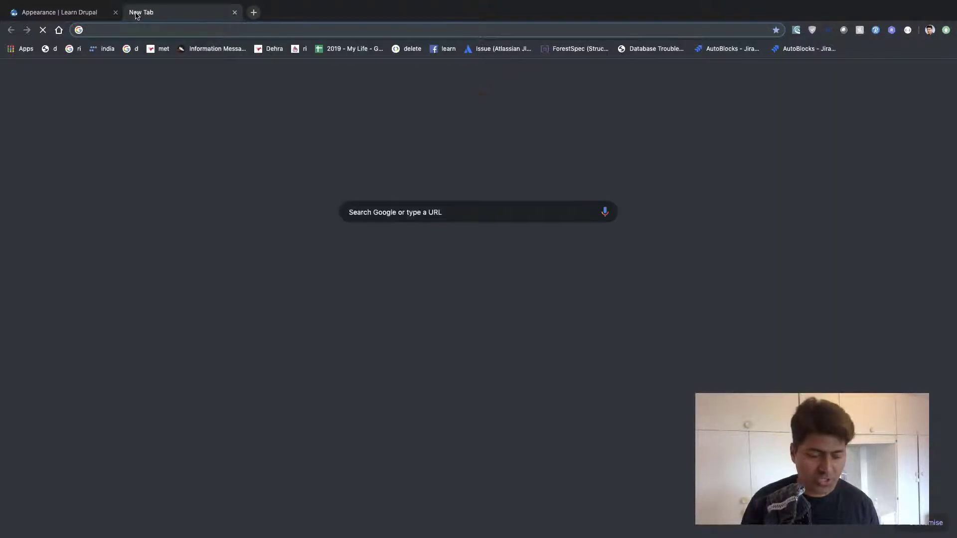
text(drupal.org)
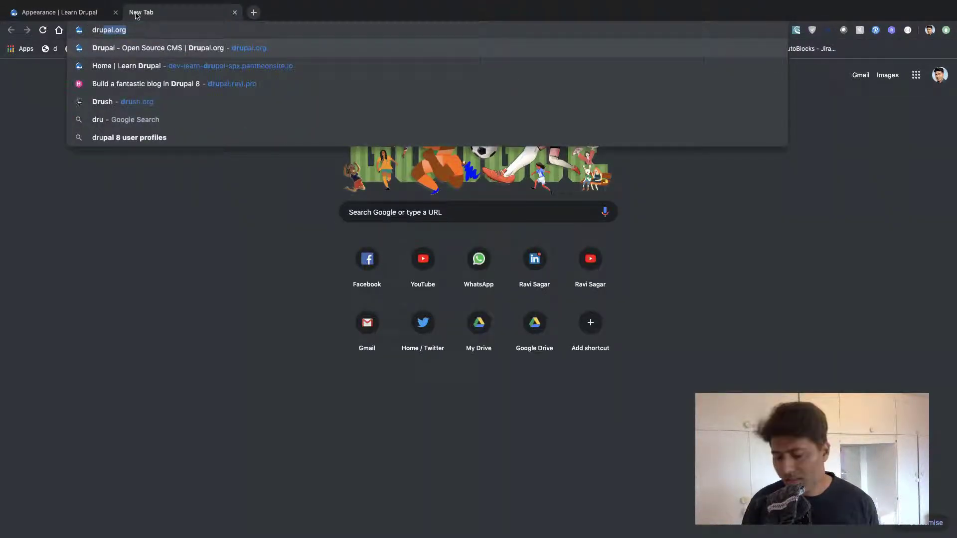
key(Return)
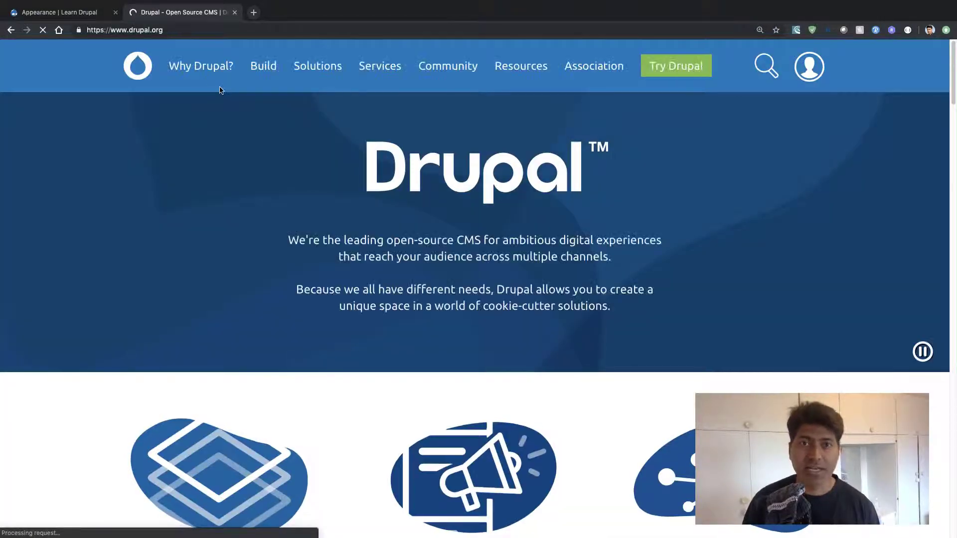
mouse_move(219, 91)
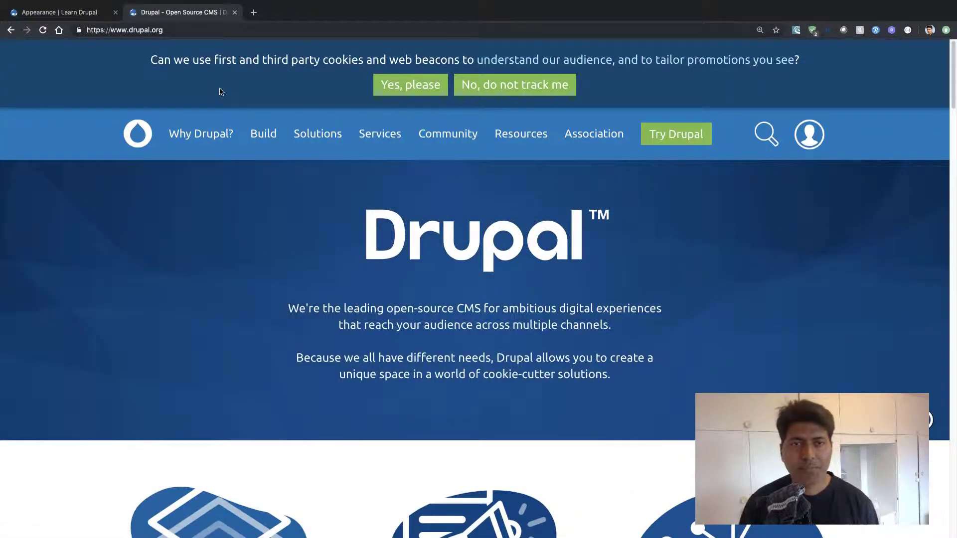
mouse_move(341, 169)
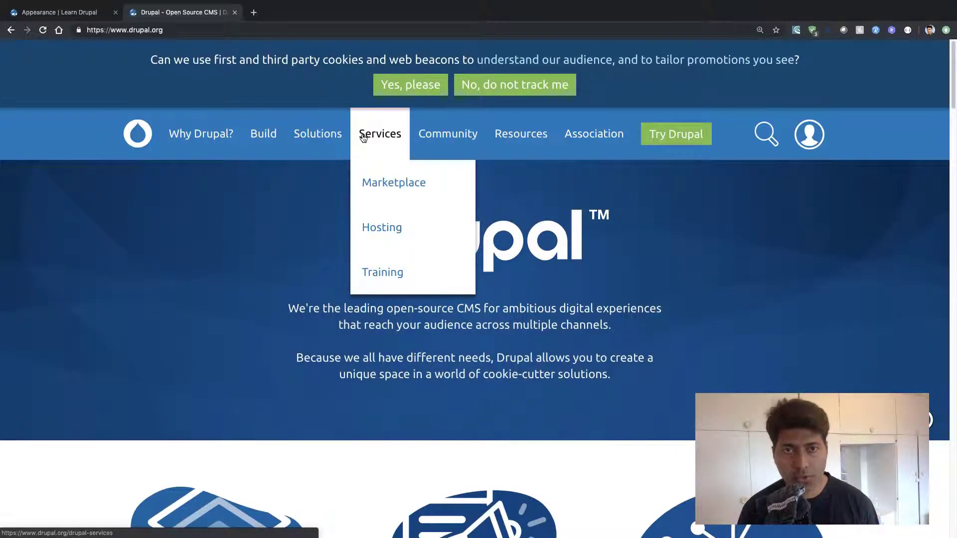
mouse_move(260, 135)
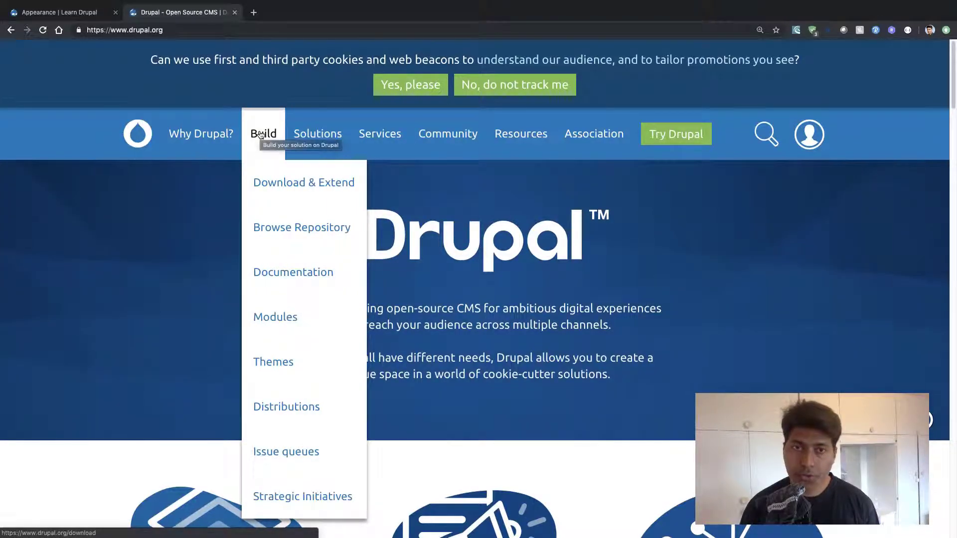
scroll(269, 190, down, 1)
scroll(271, 199, down, 3)
Open Drupal.org's Themes listing and browse past Bootstrap, Adminimal, Zen and Omega to AdaptiveTheme.
click(279, 222)
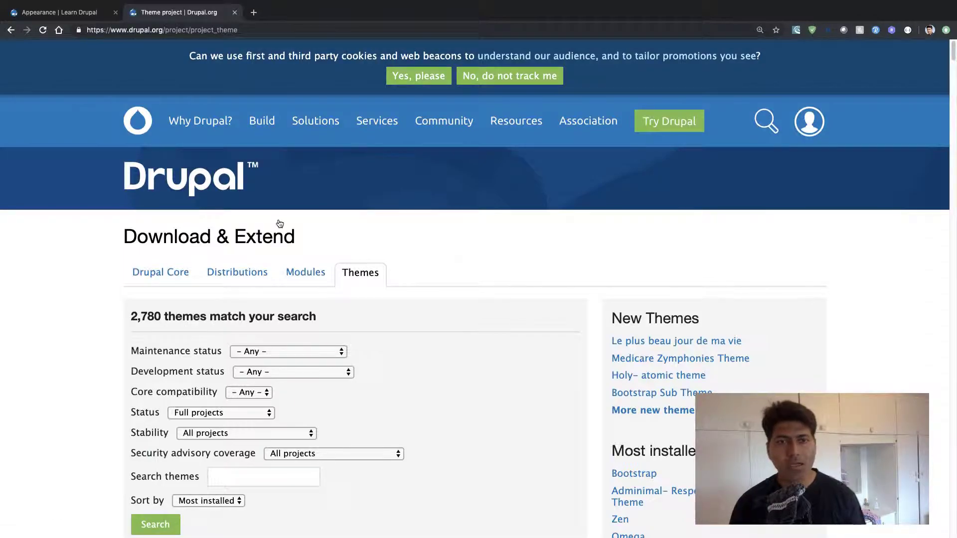
scroll(280, 224, down, 1)
scroll(280, 224, down, 3)
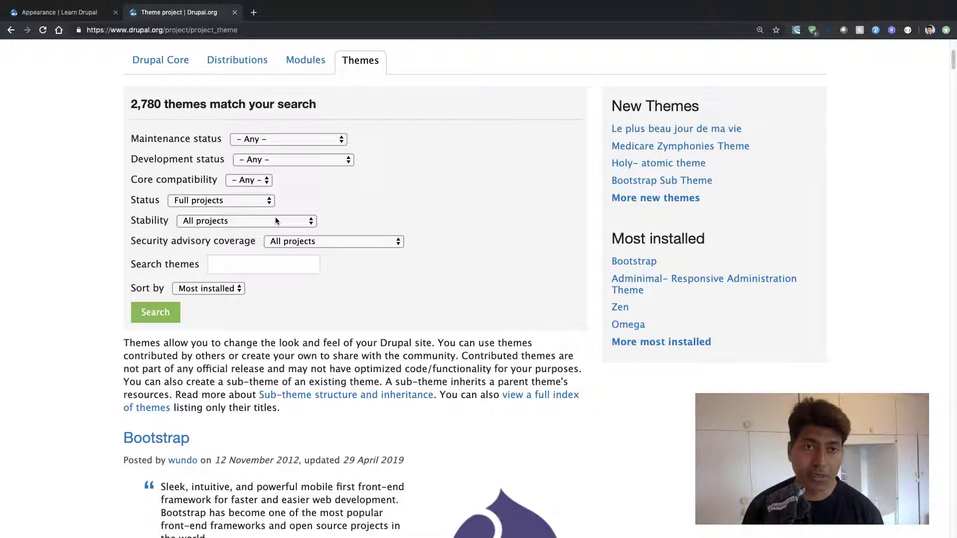
scroll(275, 219, down, 1)
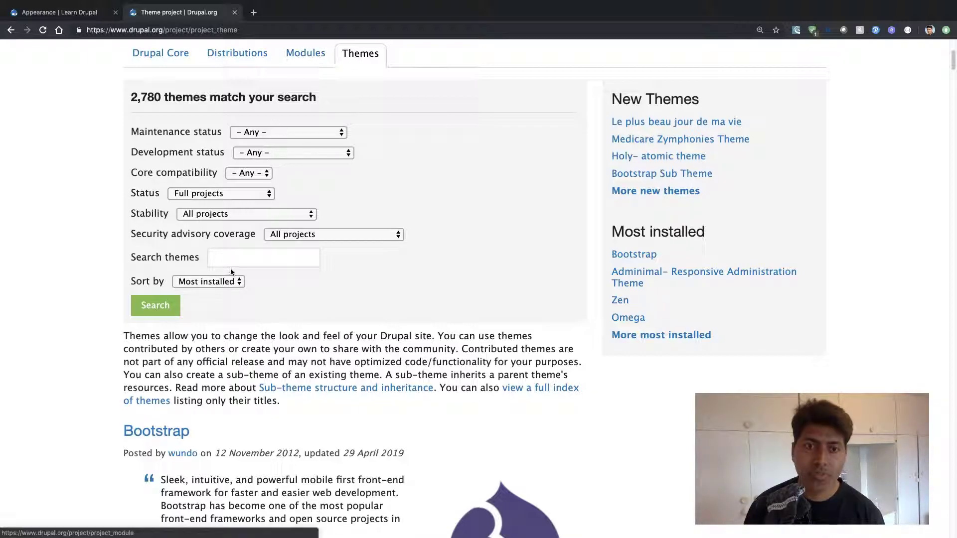
scroll(230, 268, down, 3)
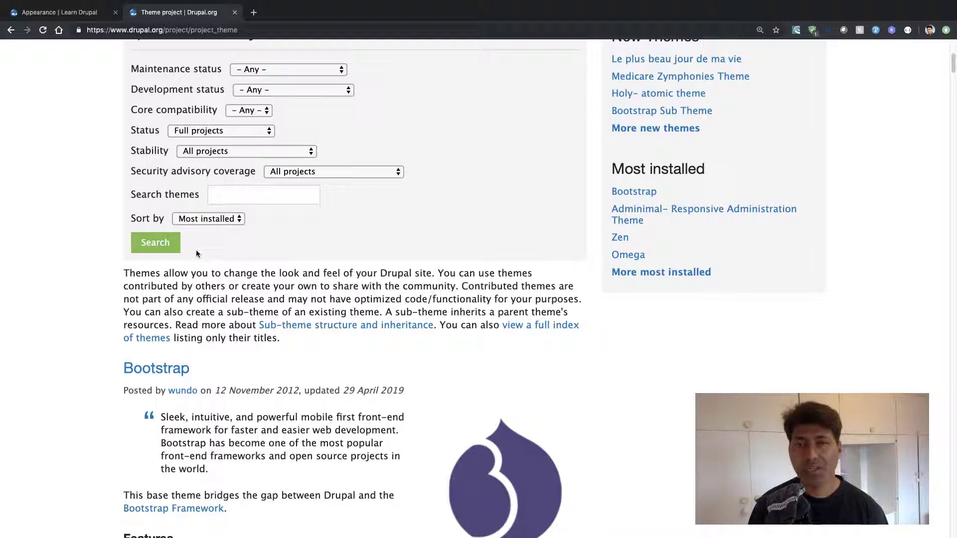
scroll(196, 251, down, 7)
scroll(167, 239, down, 12)
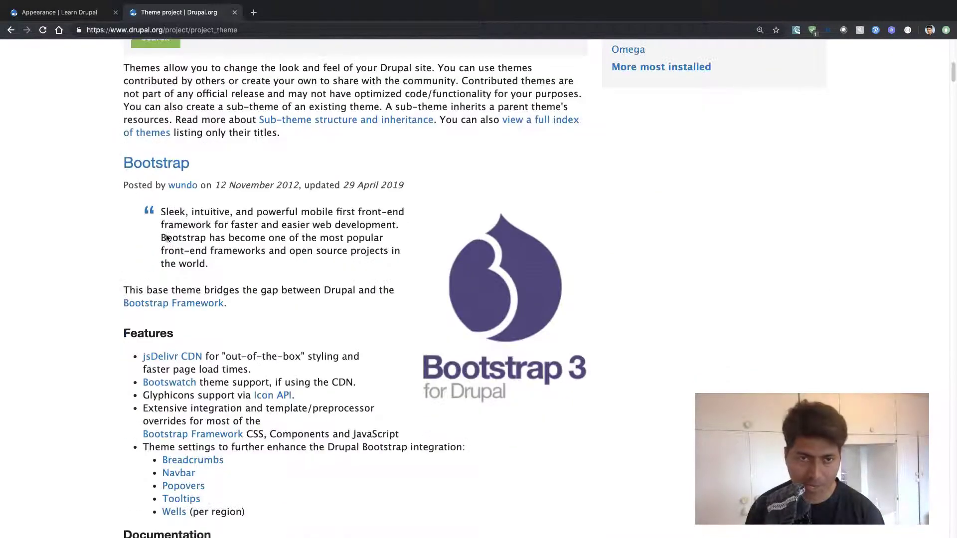
scroll(167, 239, down, 15)
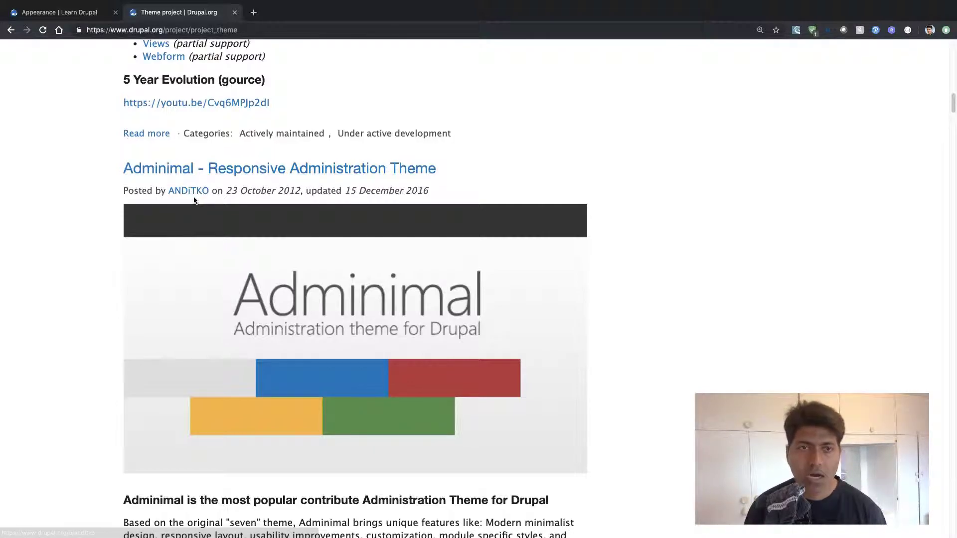
scroll(292, 196, down, 15)
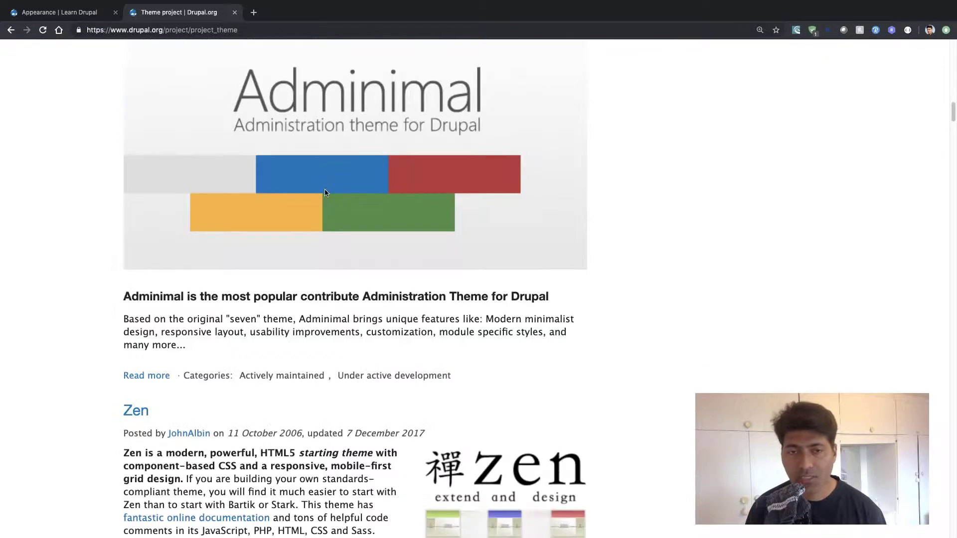
scroll(293, 198, down, 2)
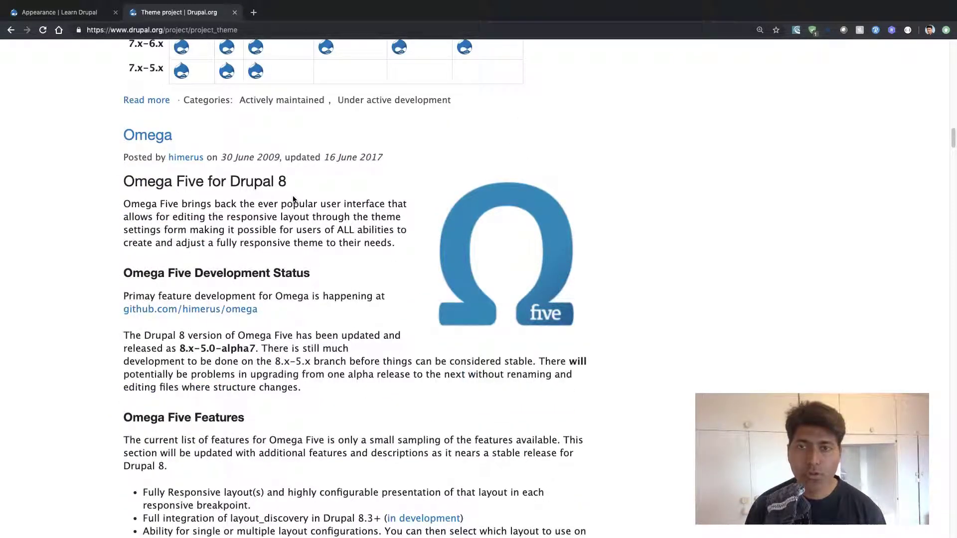
scroll(289, 201, down, 4)
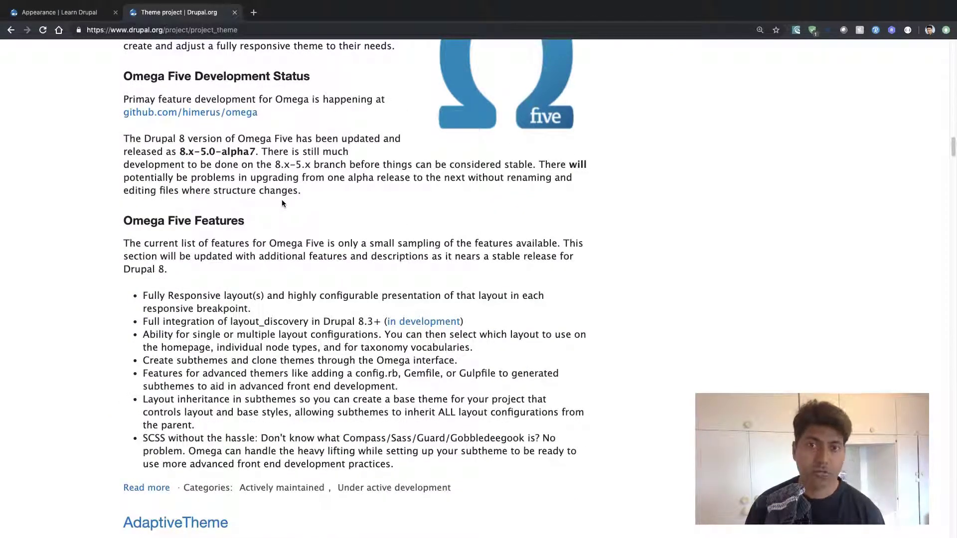
scroll(282, 202, down, 7)
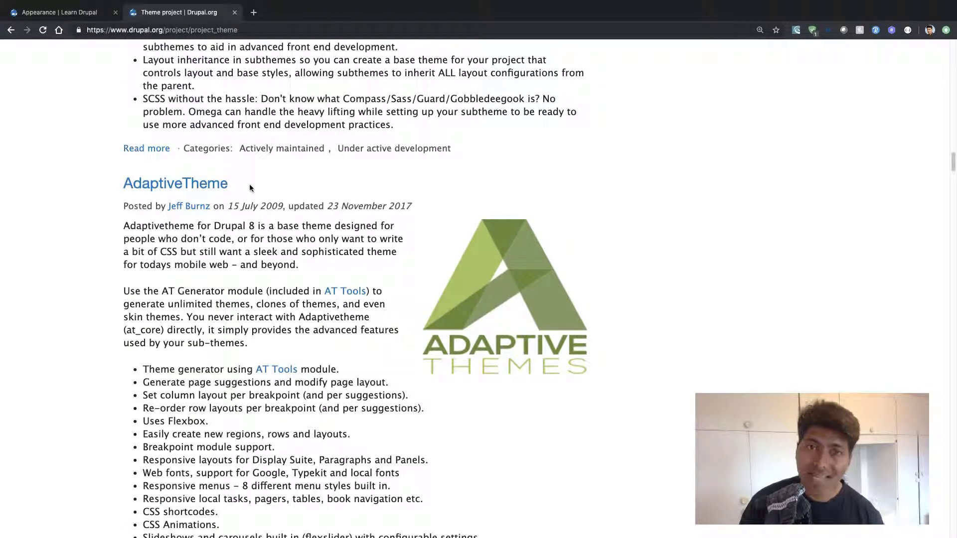
Open the AdaptiveTheme project page and copy the 8.x-3.1 tar.gz download link address.
click(182, 192)
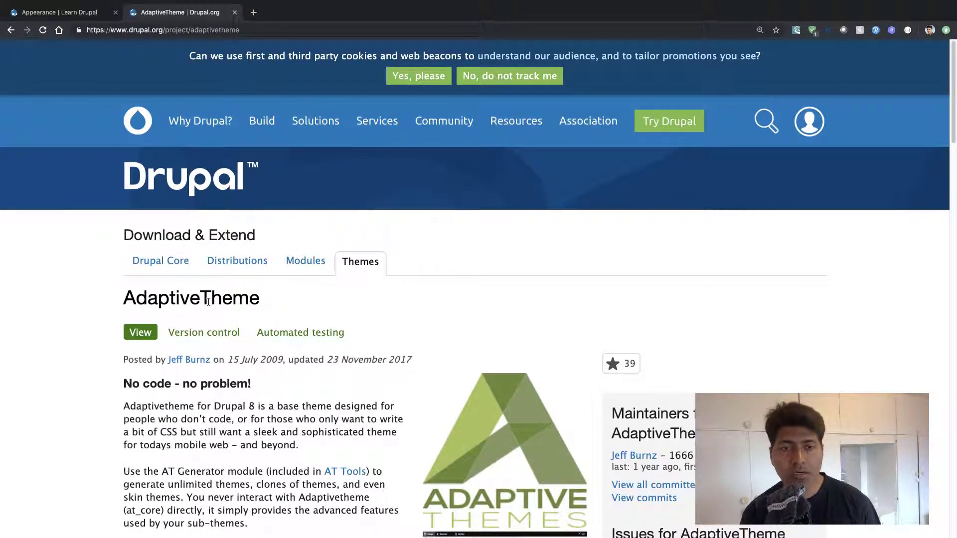
scroll(208, 305, down, 3)
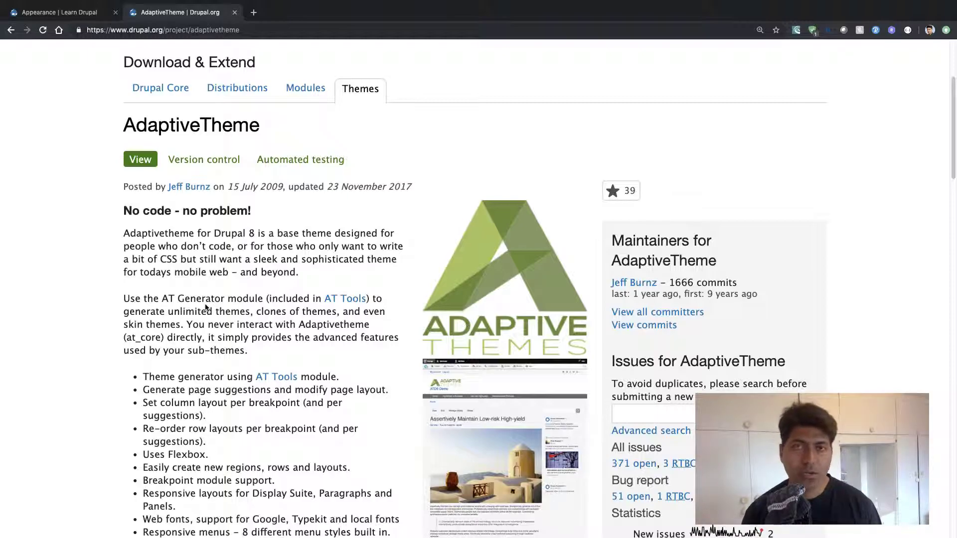
scroll(205, 308, down, 4)
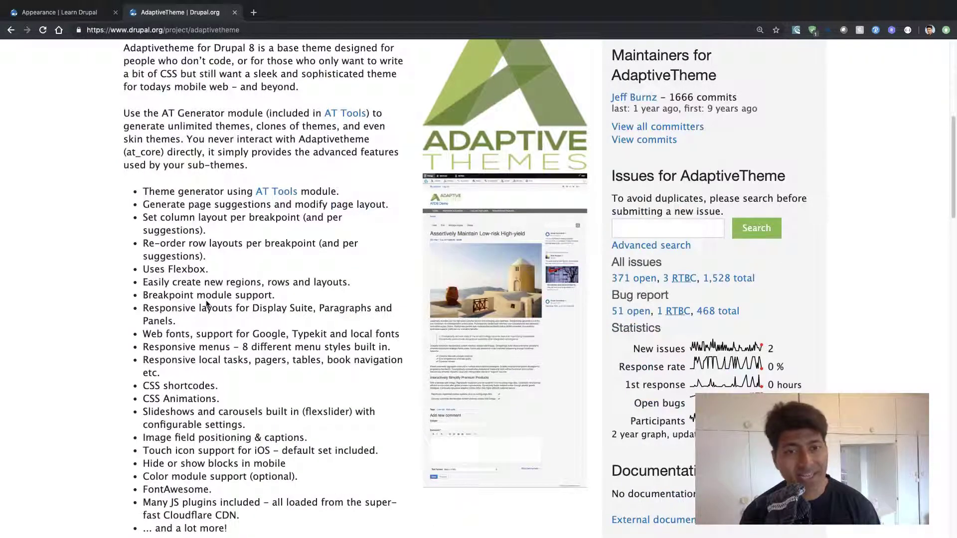
scroll(206, 304, down, 20)
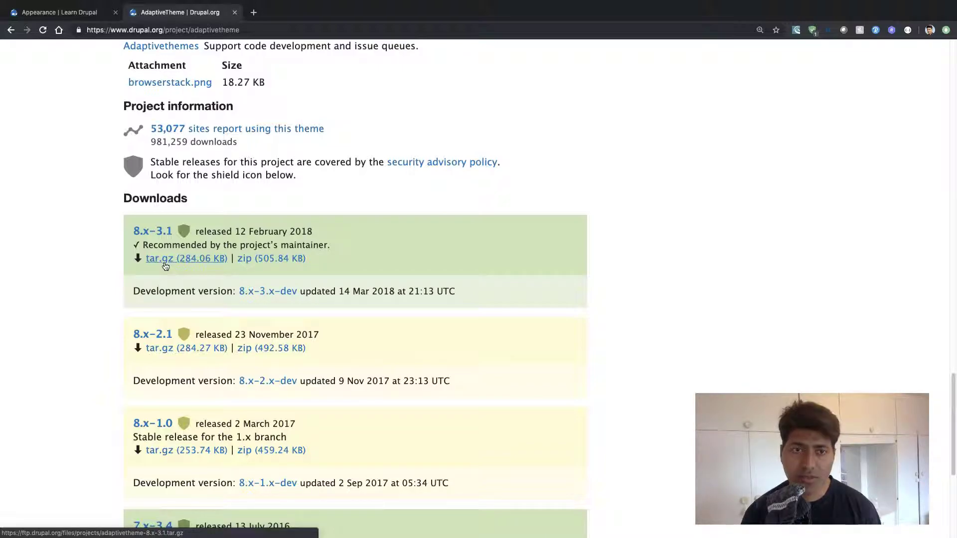
right_click(166, 260)
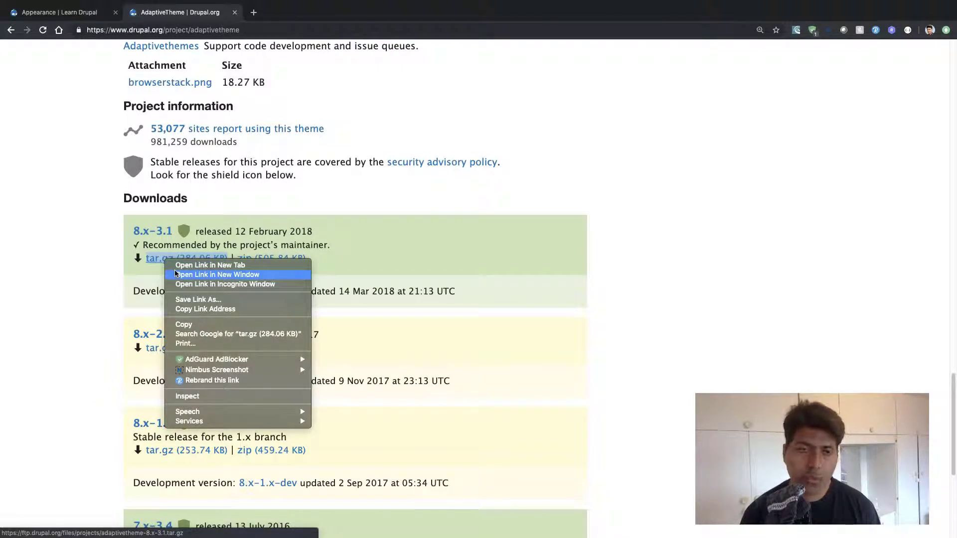
click(182, 310)
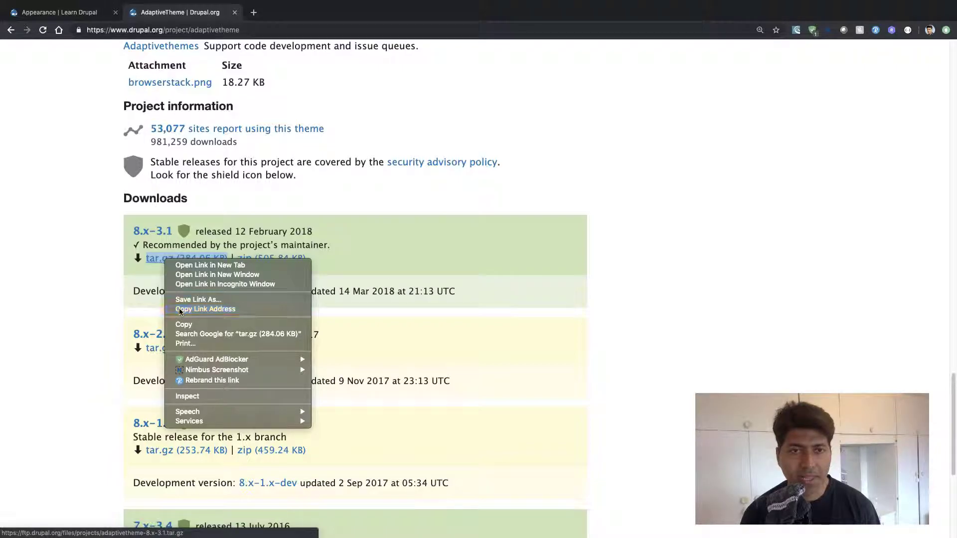
On Learn Drupal, install AdaptiveTheme from the pasted 8.x-3.1 tar.gz URL and return to Appearance.
click(57, 13)
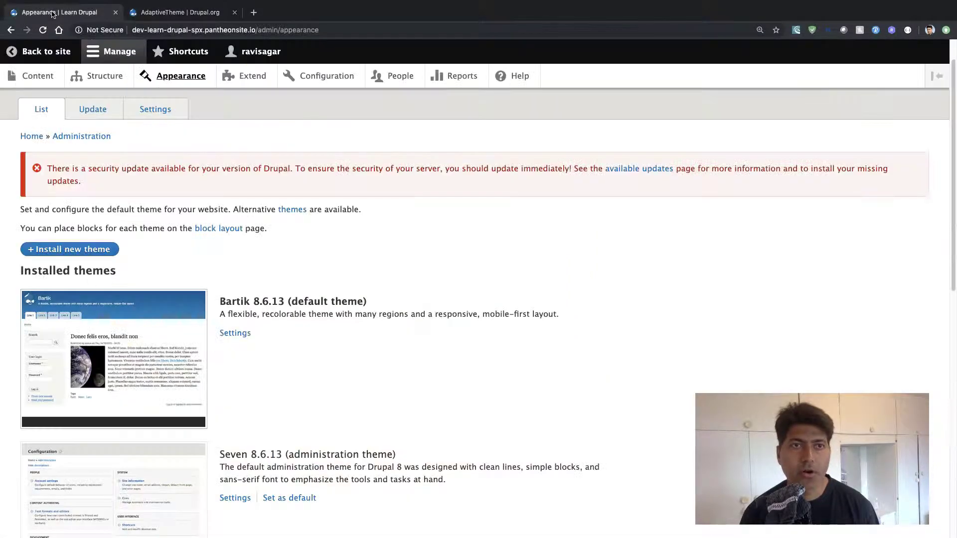
click(63, 250)
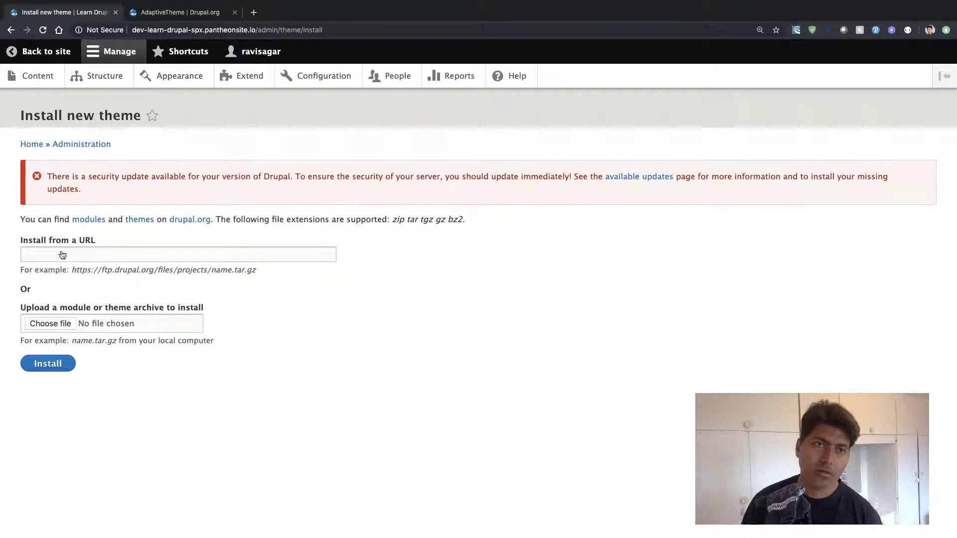
click(65, 253)
right_click(66, 252)
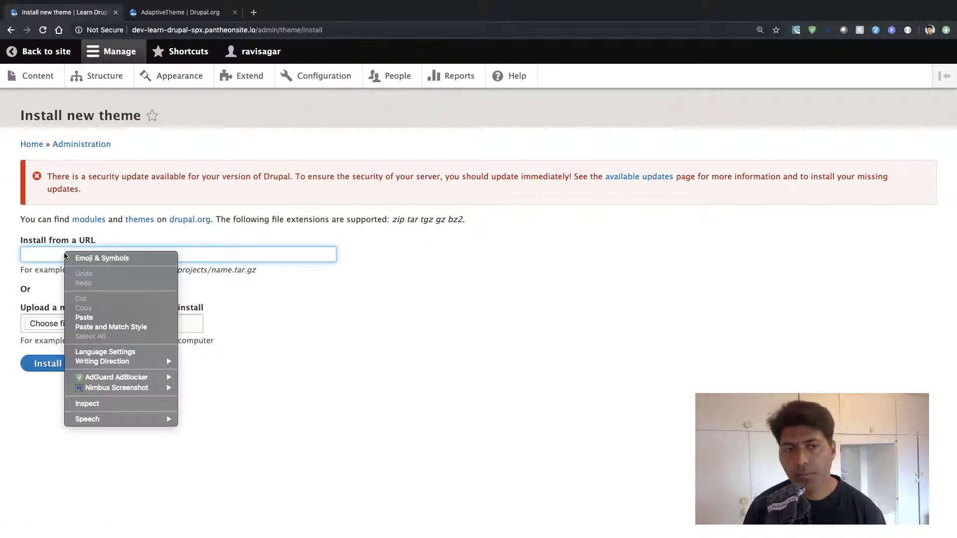
click(84, 318)
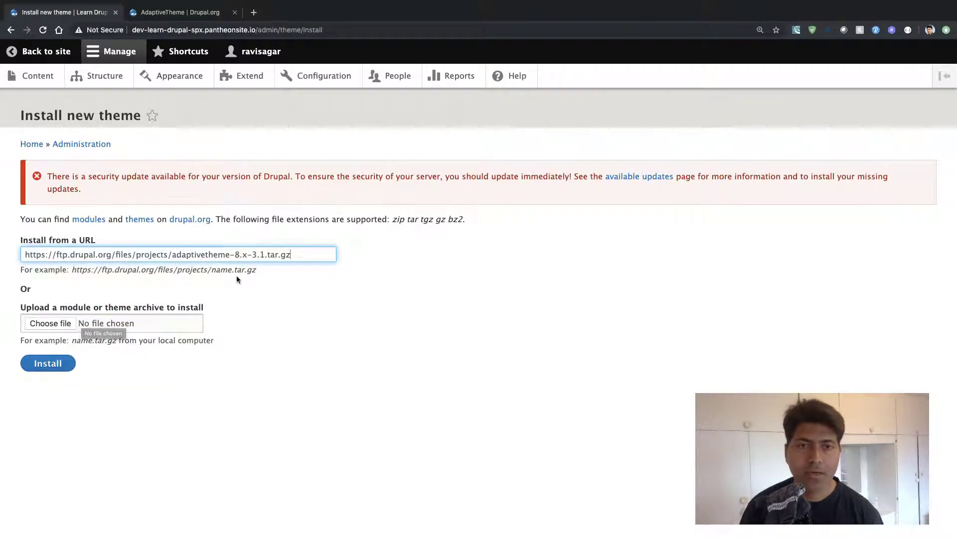
click(59, 367)
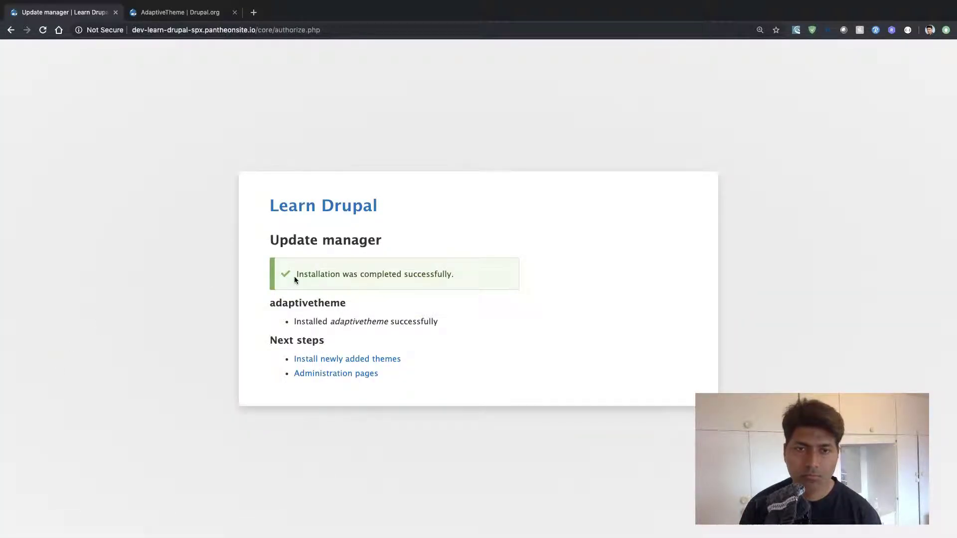
click(333, 363)
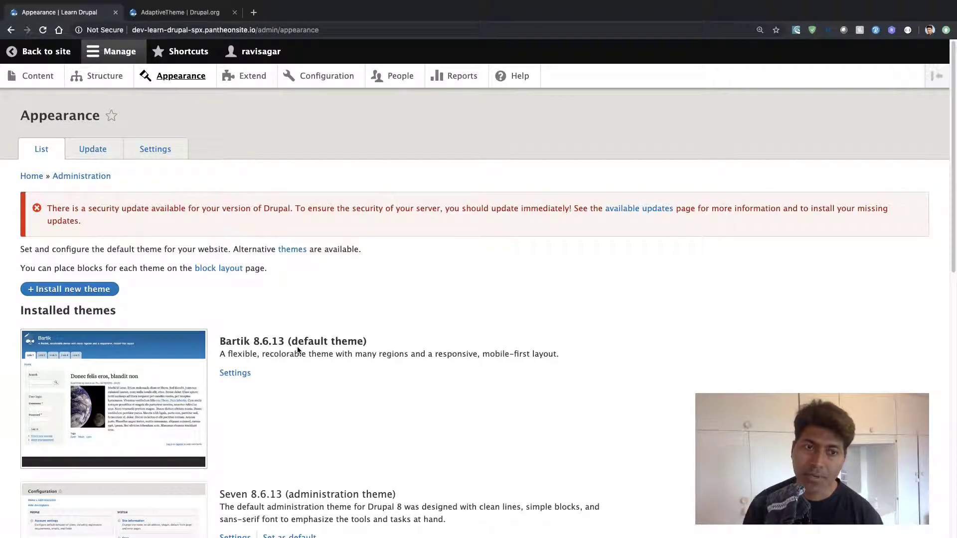
Reload Appearance, recheck the Bartik, Seven and Stark listing, and open the Install new theme form.
scroll(293, 346, down, 10)
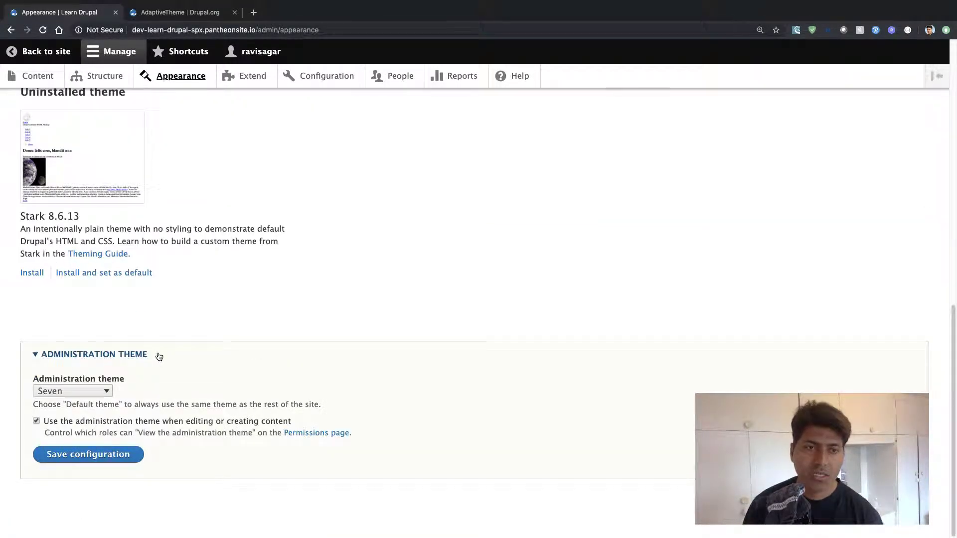
scroll(169, 349, up, 8)
scroll(169, 349, down, 4)
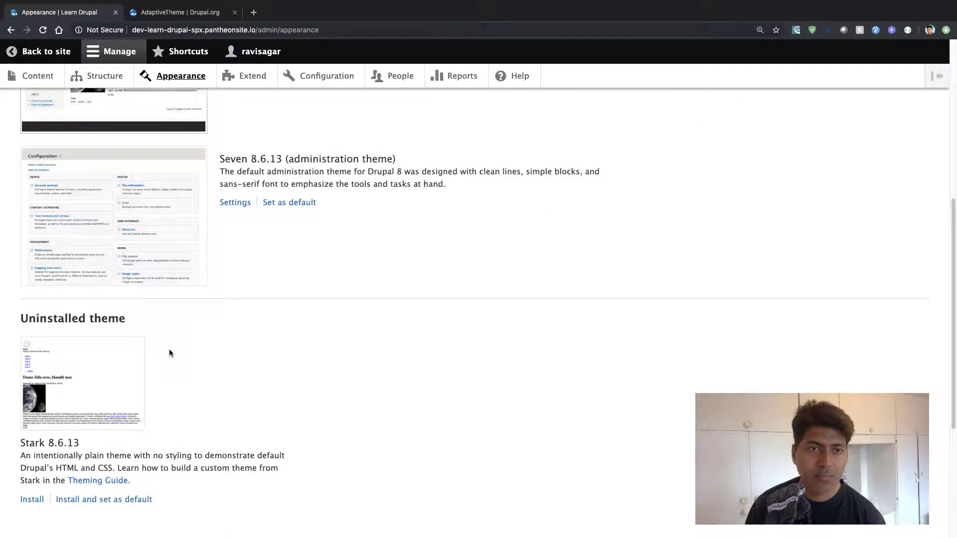
scroll(169, 352, up, 5)
scroll(129, 299, down, 10)
scroll(98, 232, up, 2)
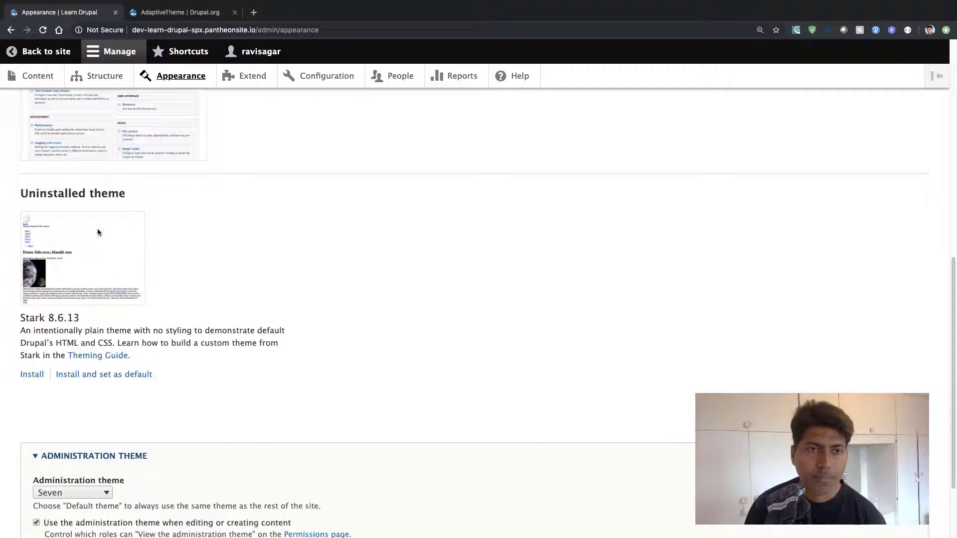
click(43, 30)
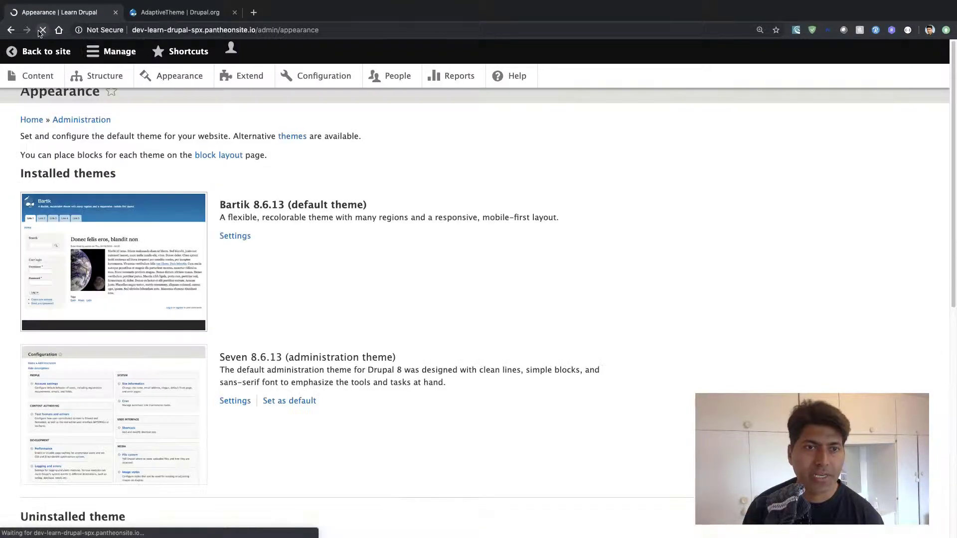
scroll(336, 244, down, 2)
scroll(232, 362, up, 4)
scroll(229, 357, down, 4)
scroll(229, 357, up, 5)
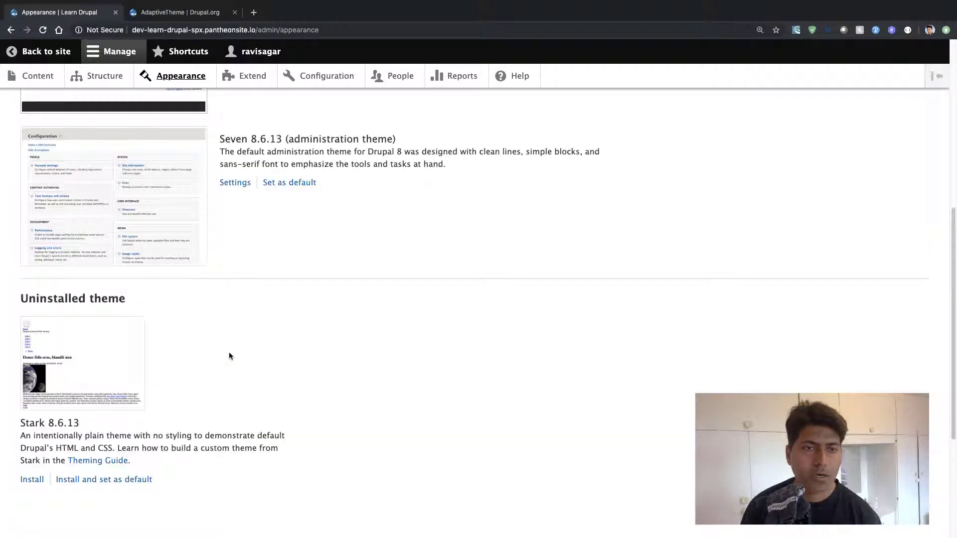
scroll(229, 355, up, 4)
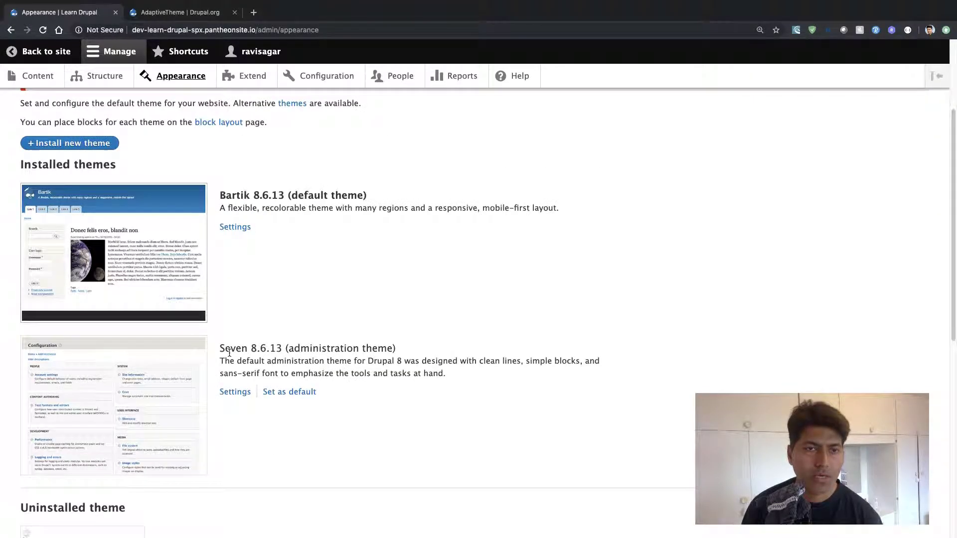
click(86, 145)
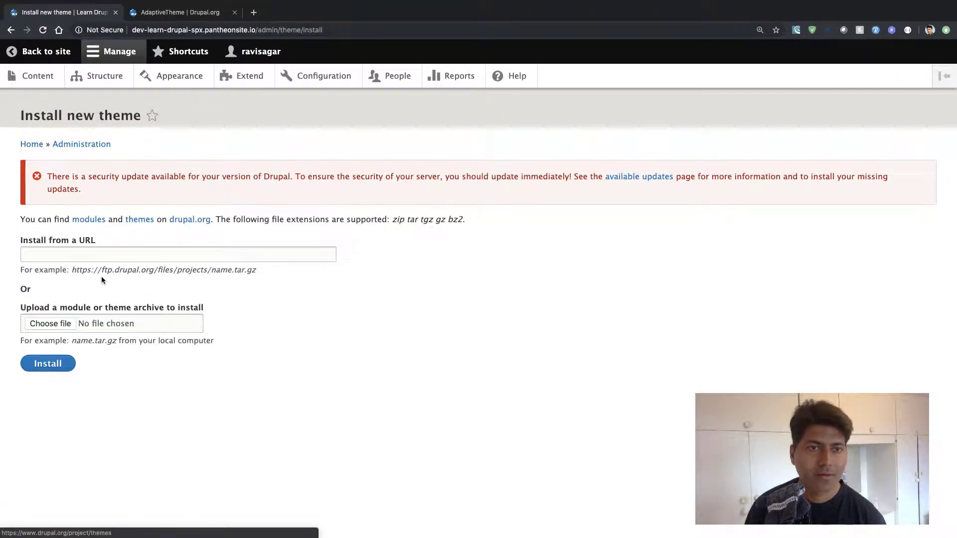
Reinstall adaptivetheme from its drupal.org tar.gz URL and reload the themes list.
click(102, 254)
click(102, 273)
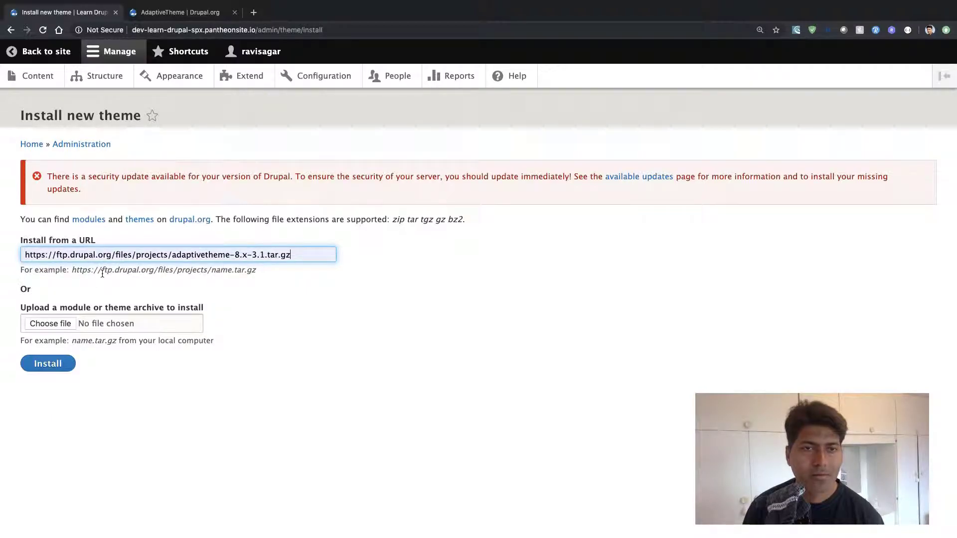
click(40, 364)
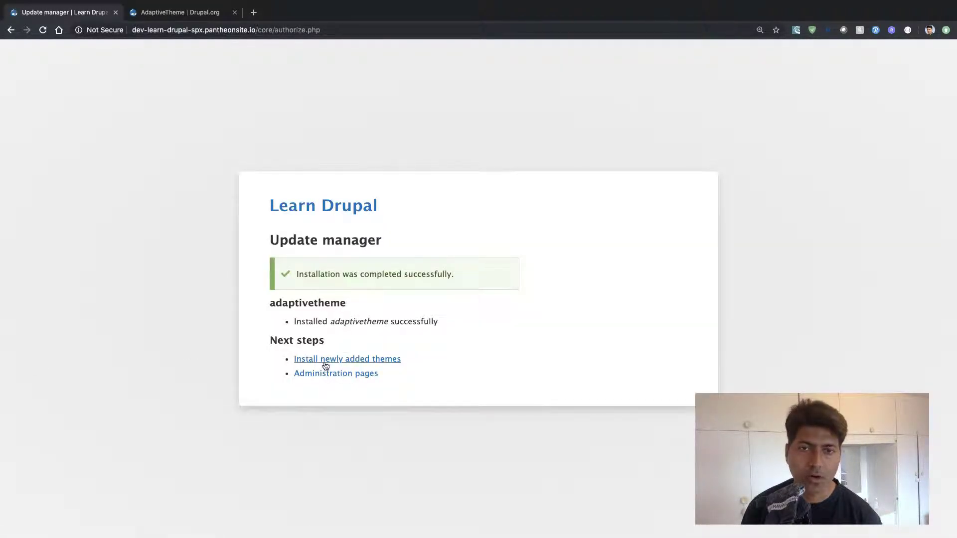
click(325, 363)
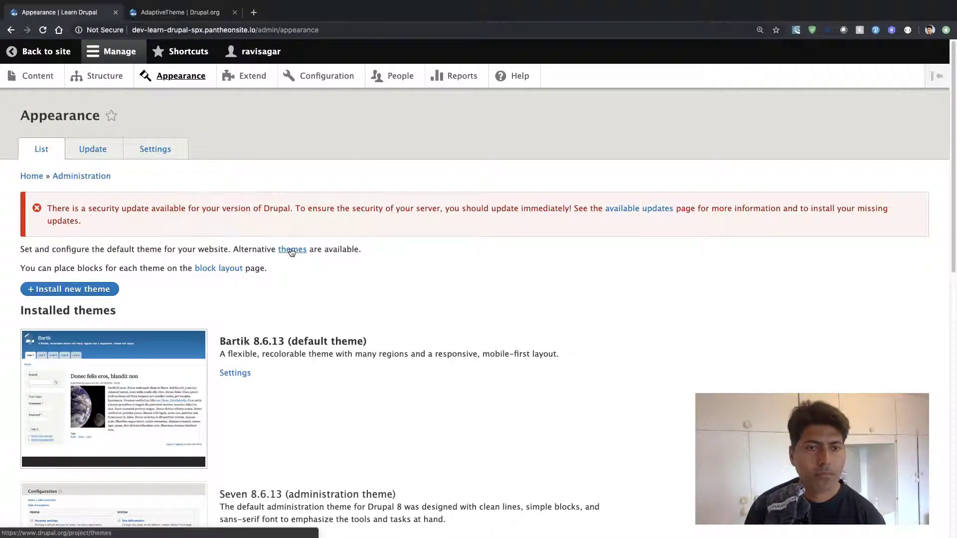
scroll(327, 307, down, 10)
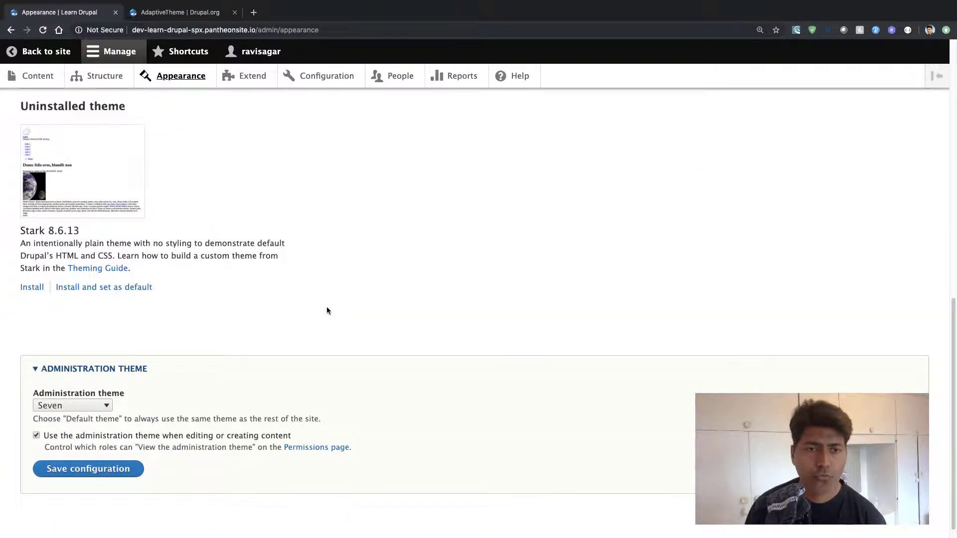
scroll(327, 306, up, 15)
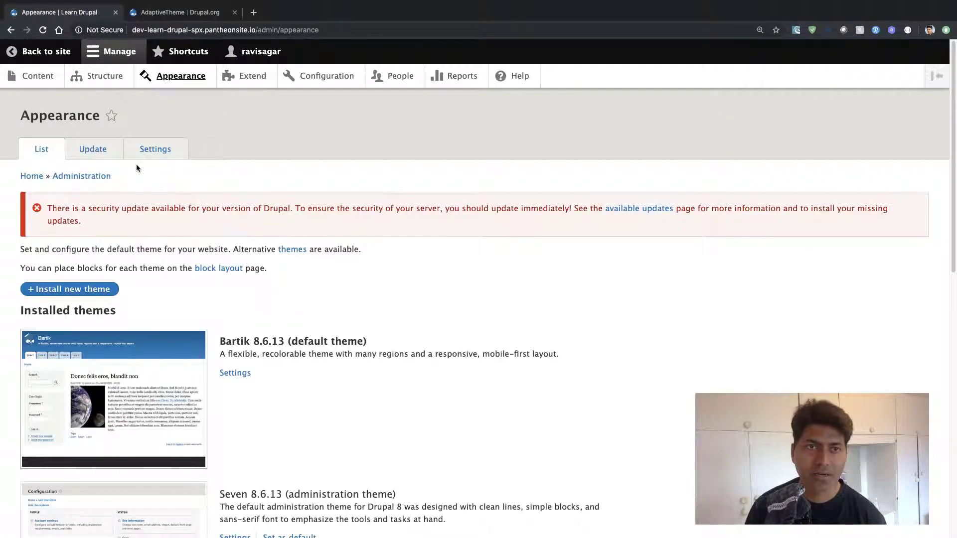
click(50, 150)
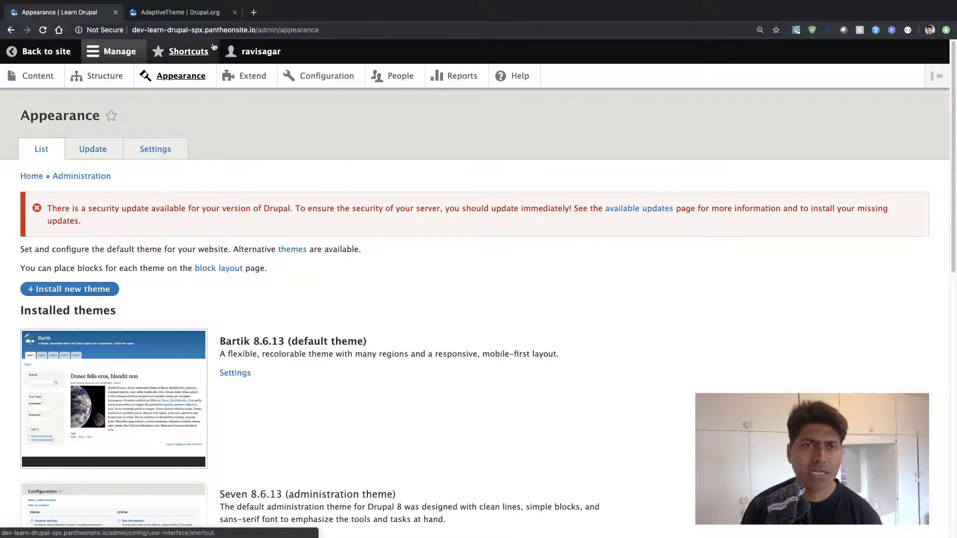
Browse the Shortcuts, account and Manage toolbar menus, then open the Reports page.
click(195, 51)
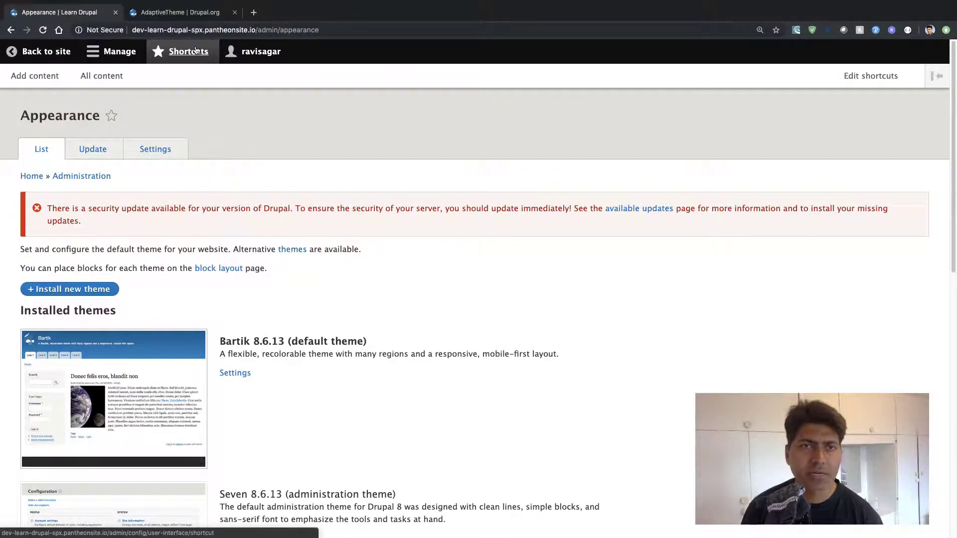
click(259, 51)
click(185, 52)
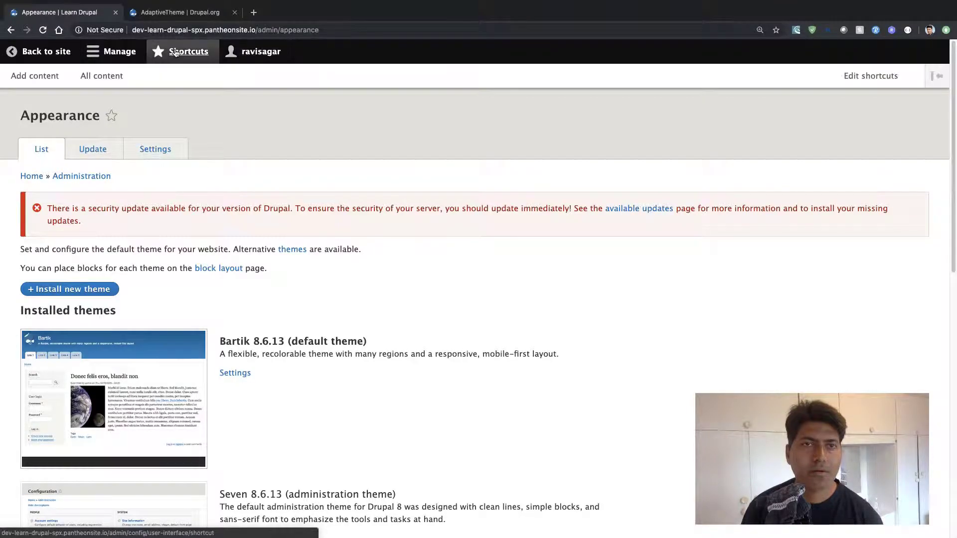
click(119, 51)
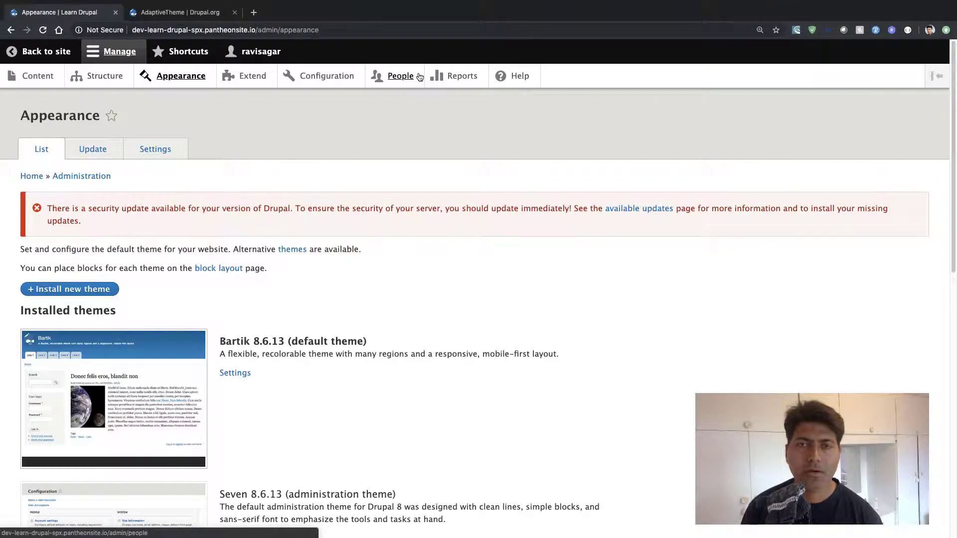
click(459, 76)
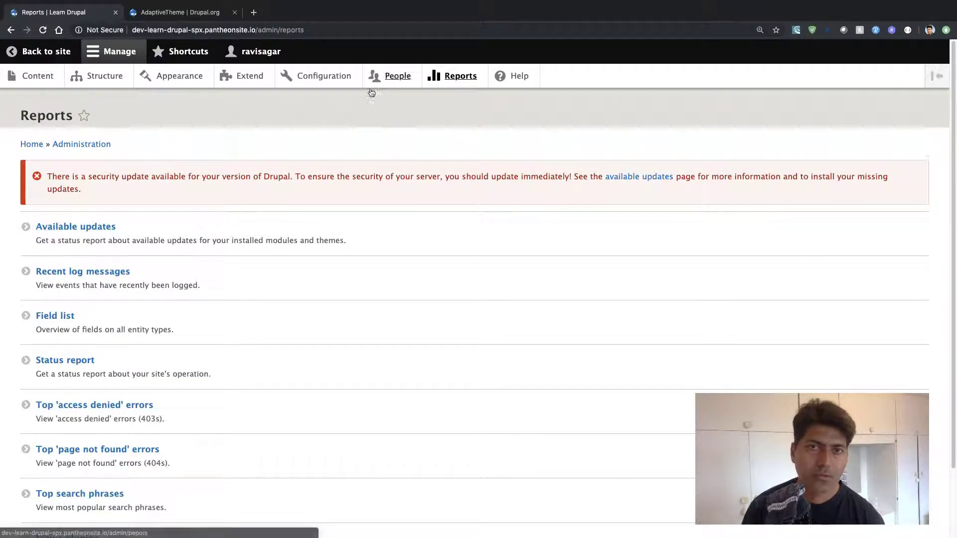
click(305, 75)
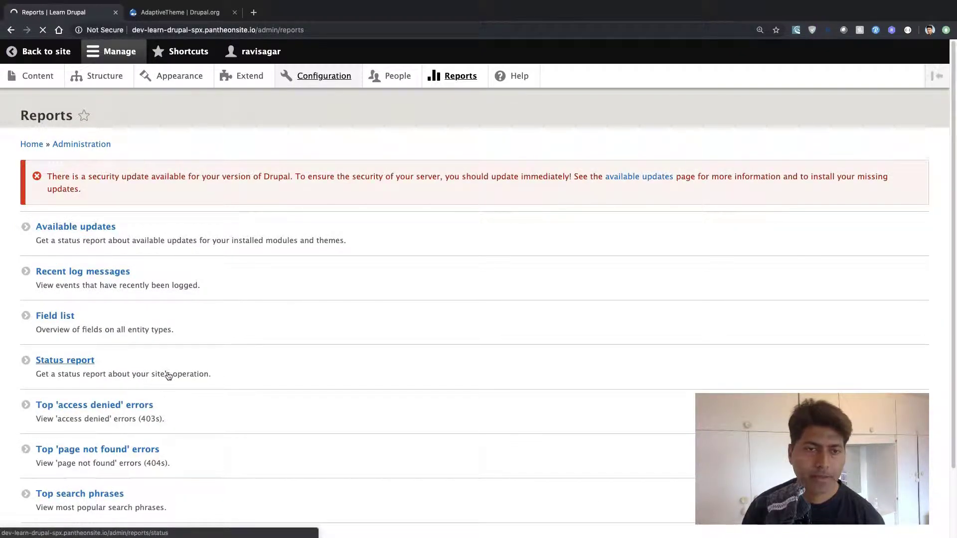
Clear all caches on the Performance page, getting the 'Caches cleared.' confirmation.
scroll(142, 378, down, 4)
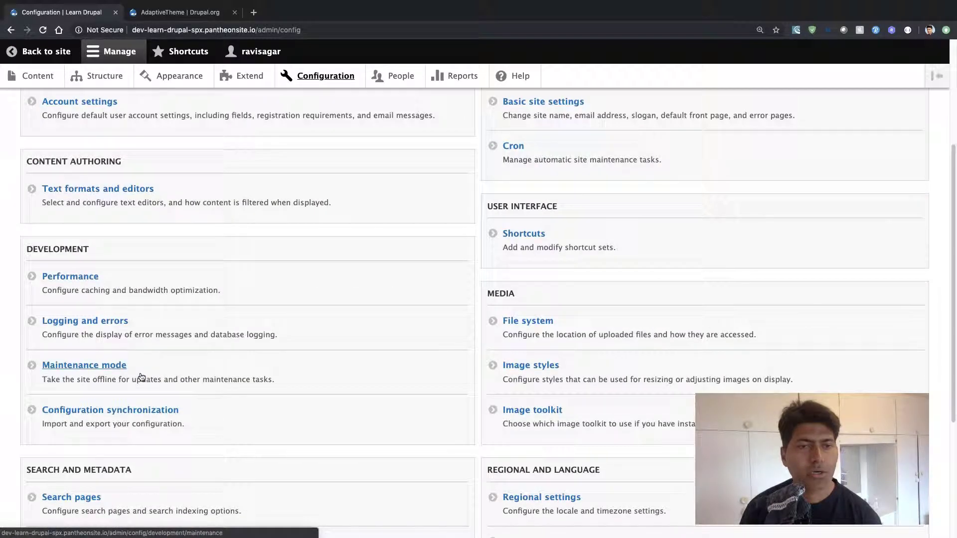
click(70, 280)
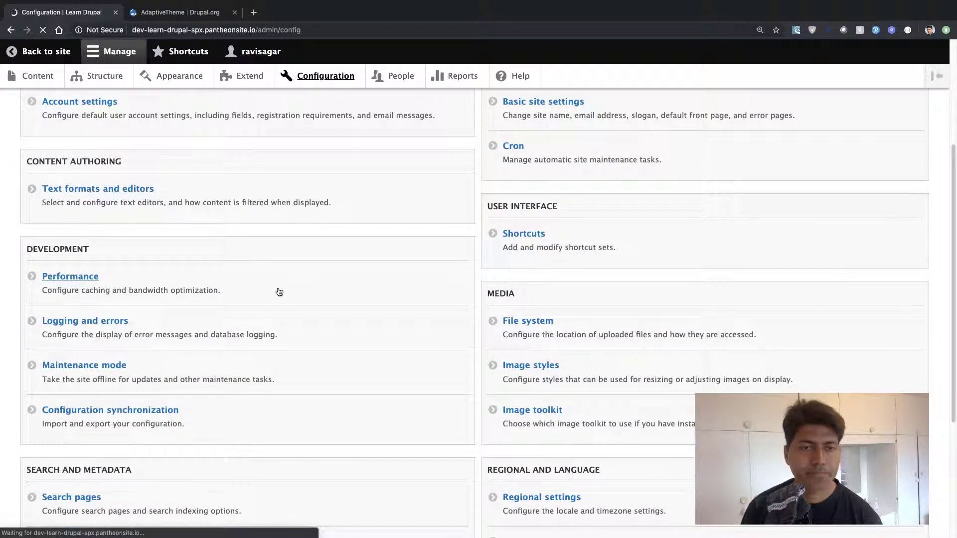
click(98, 255)
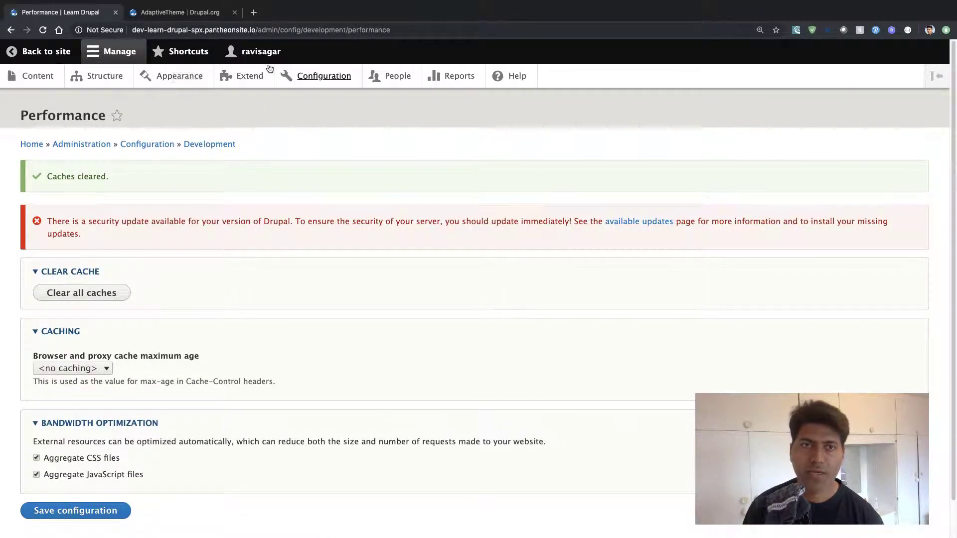
On Appearance, keep Seven as the administration theme and install the Stark theme.
click(184, 78)
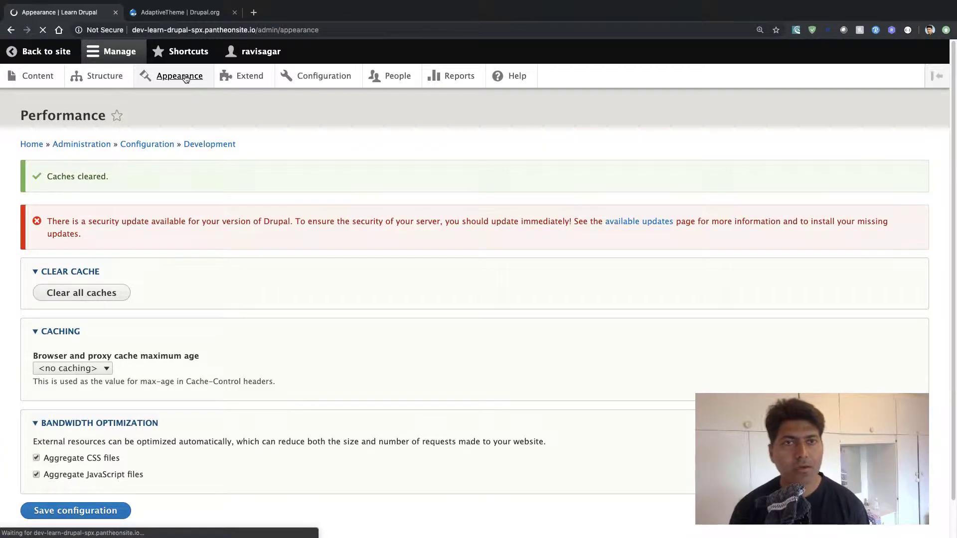
scroll(268, 282, down, 5)
scroll(268, 282, down, 5)
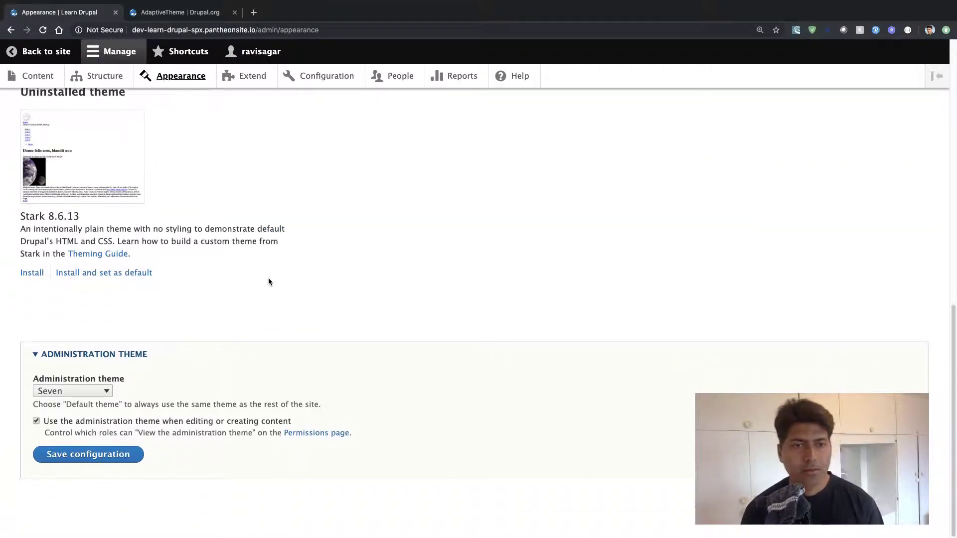
click(106, 390)
click(203, 366)
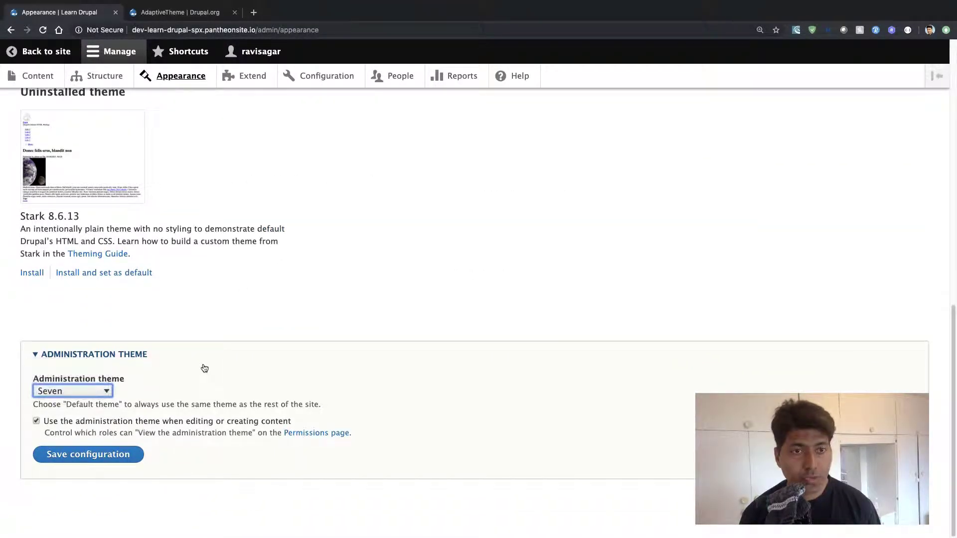
scroll(203, 366, up, 5)
scroll(202, 367, down, 5)
scroll(203, 367, up, 4)
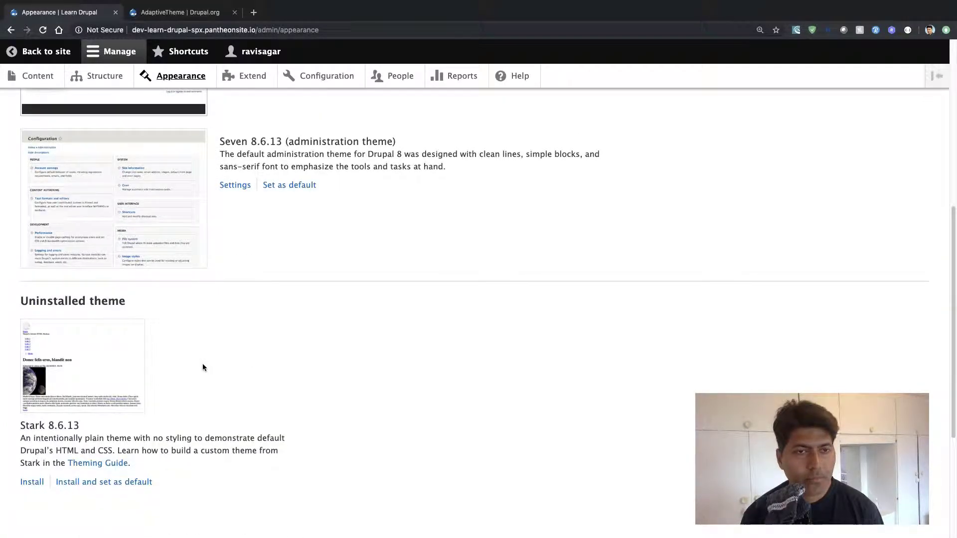
click(38, 487)
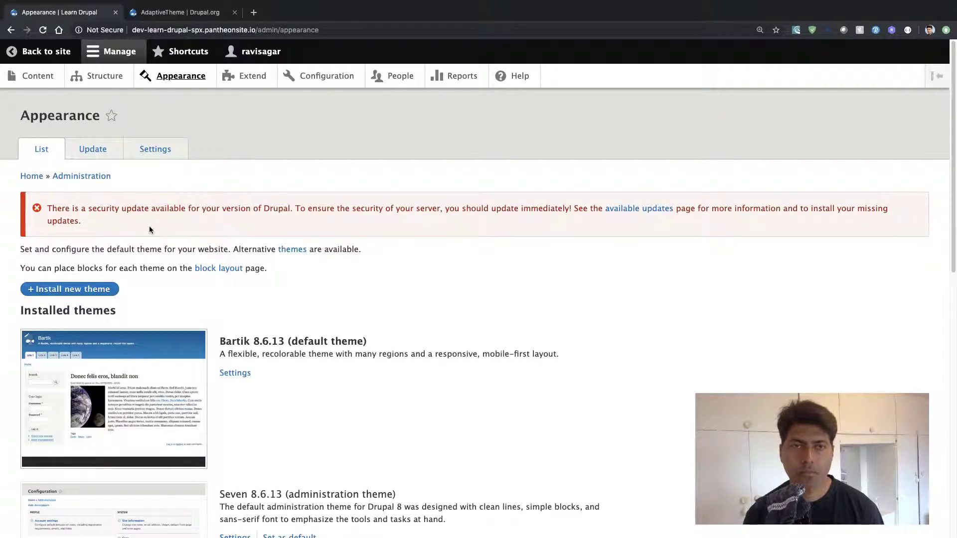
click(161, 151)
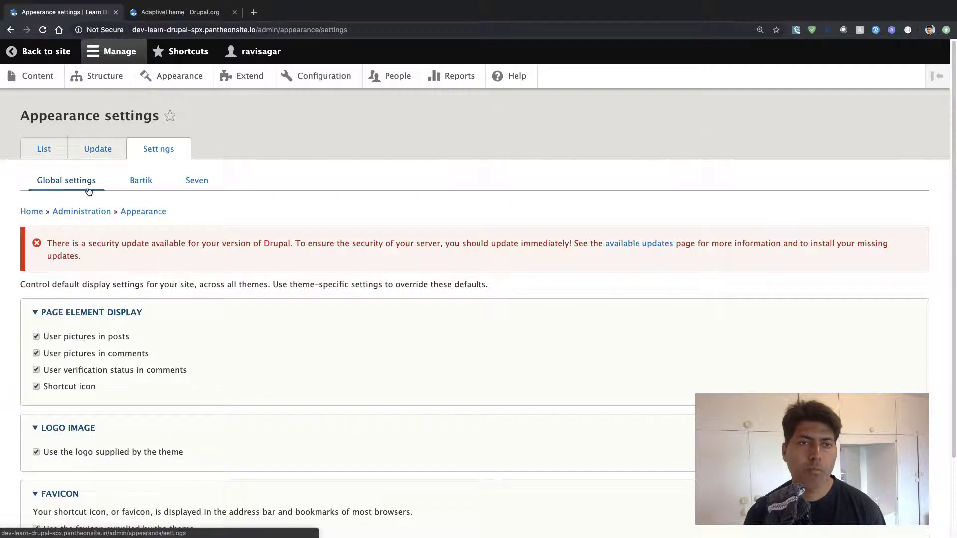
Go to the Reports page and call up the link menu for Status report.
click(449, 84)
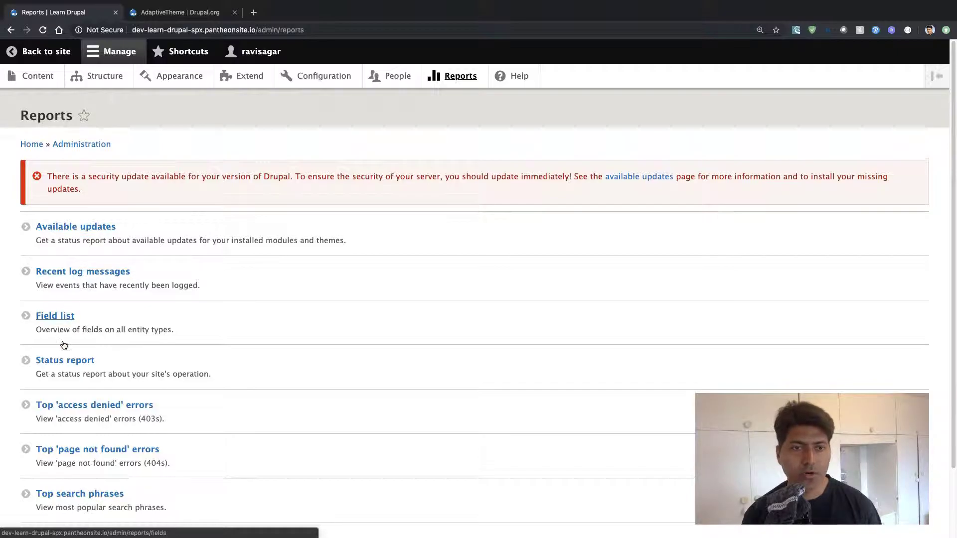
right_click(75, 361)
Review the Status report in a new tab, noting the core 8.7.3 update error, then return to Reports.
click(77, 363)
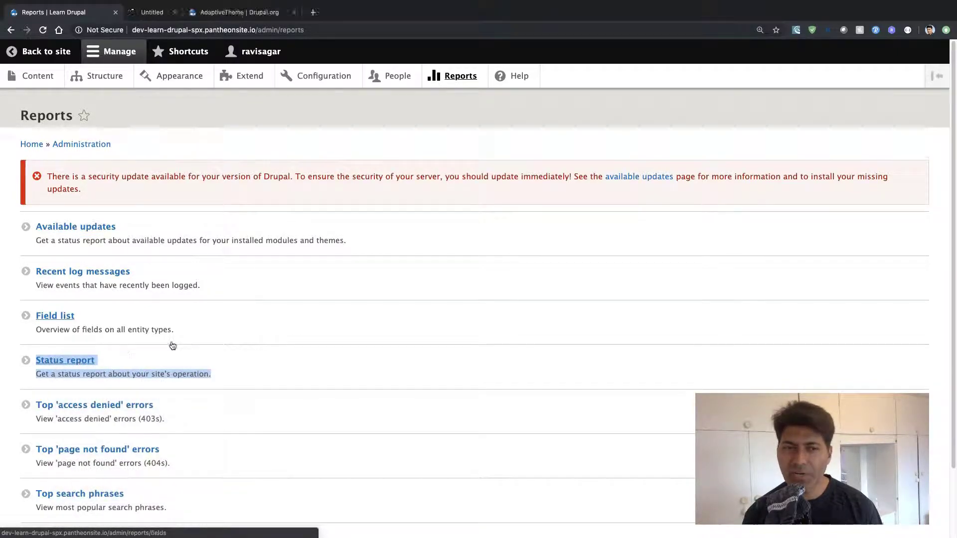
click(184, 15)
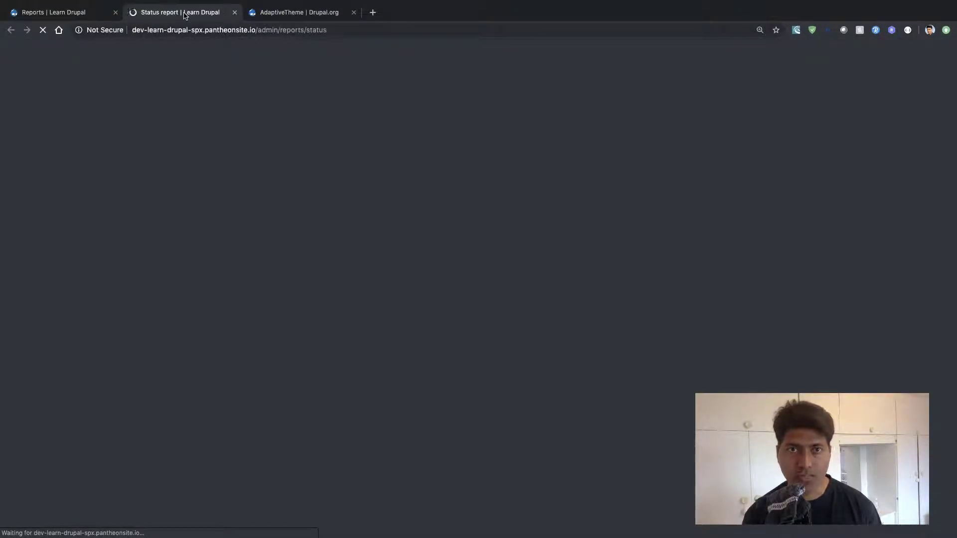
scroll(229, 271, down, 5)
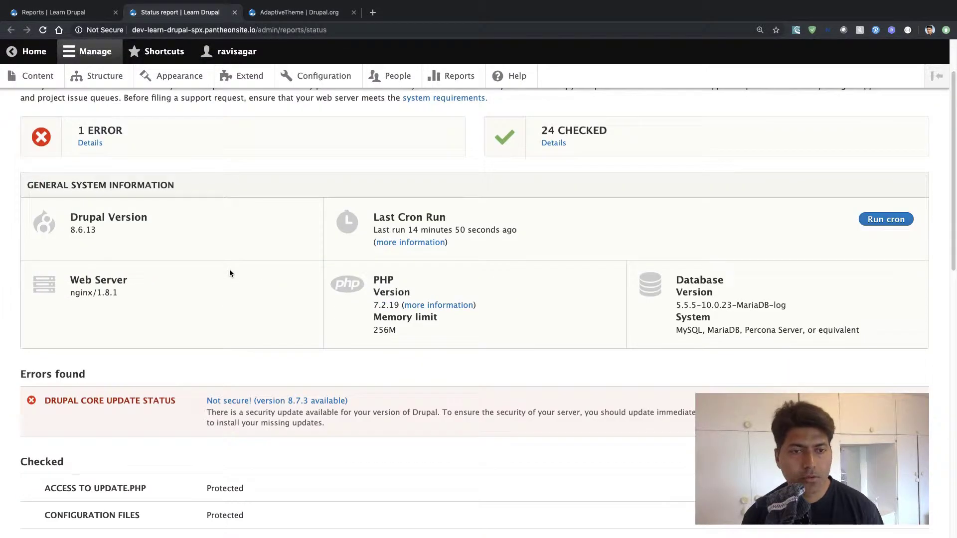
scroll(229, 271, up, 5)
scroll(230, 273, down, 10)
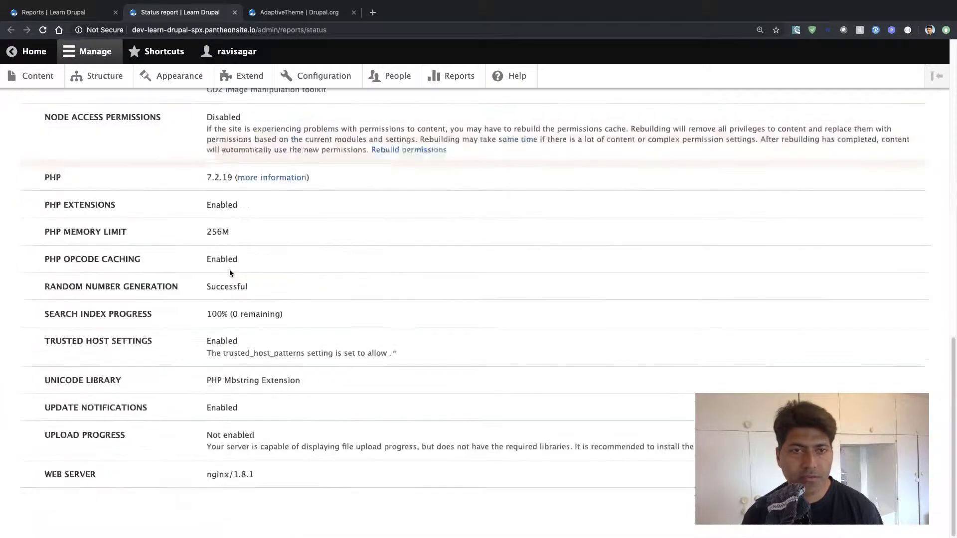
scroll(231, 273, up, 8)
scroll(230, 272, up, 3)
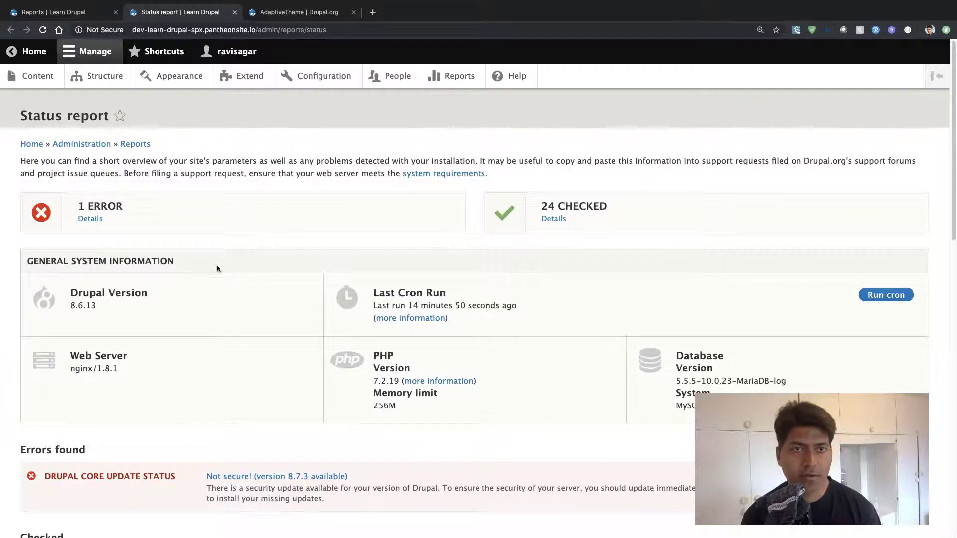
click(135, 145)
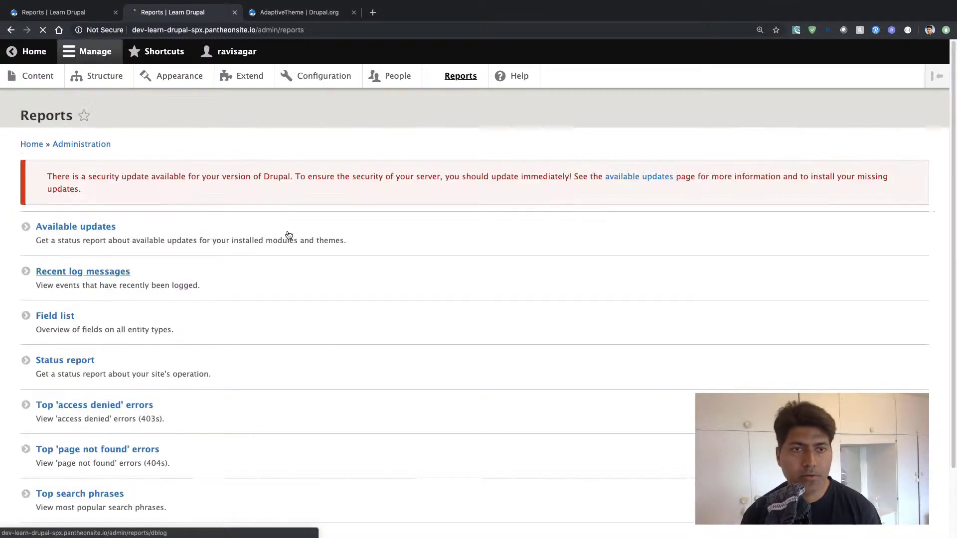
Browse the Recent log messages' cron entries from 06/07/2019 and 06/04/2019, then go to Appearance.
click(79, 276)
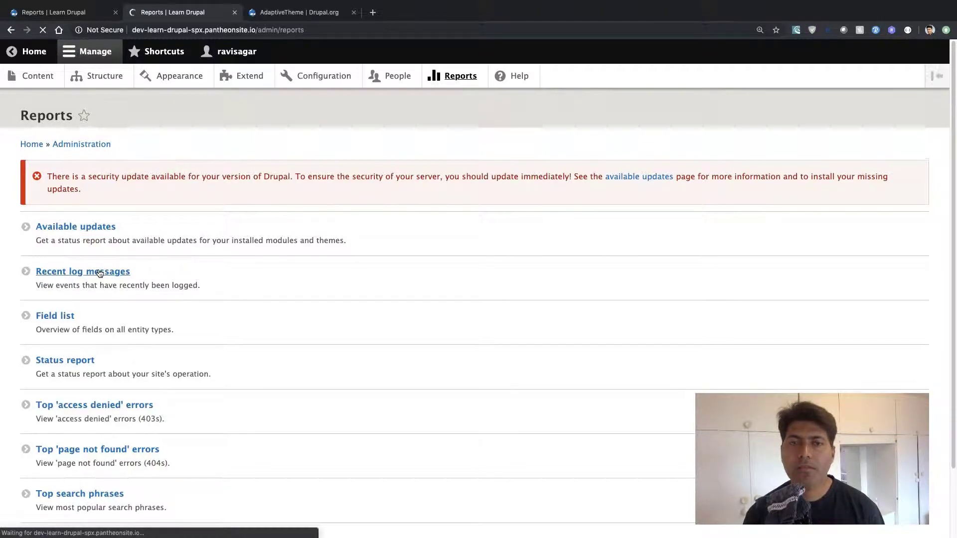
scroll(346, 330, down, 3)
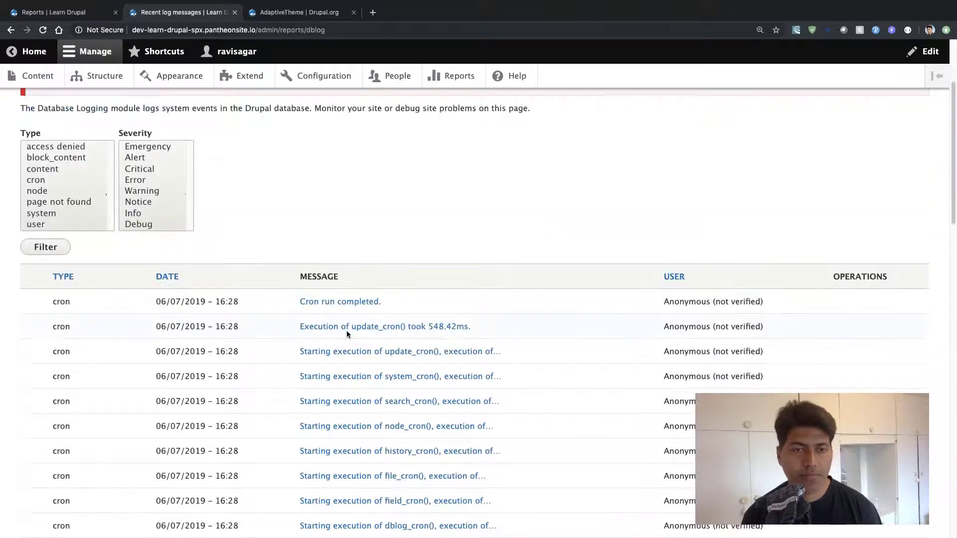
scroll(278, 254, down, 2)
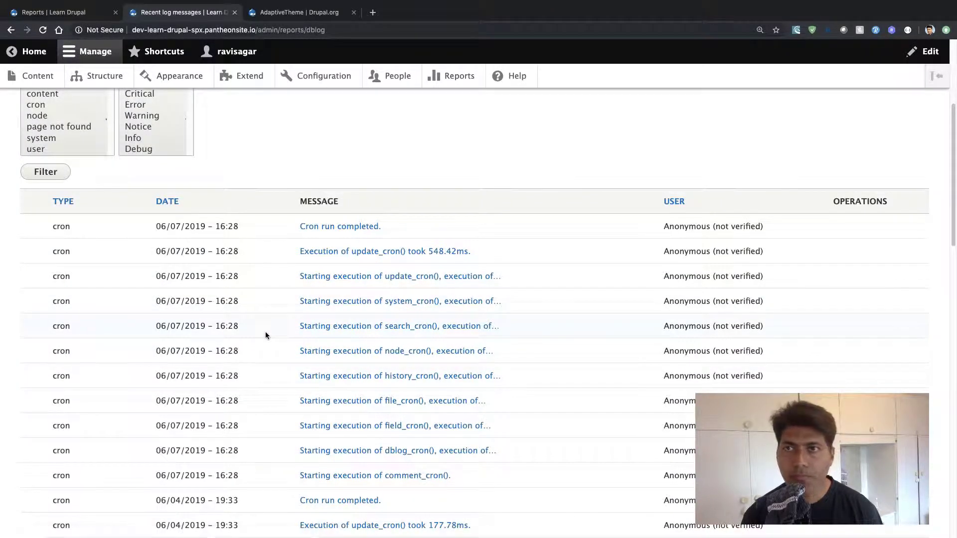
scroll(309, 323, down, 2)
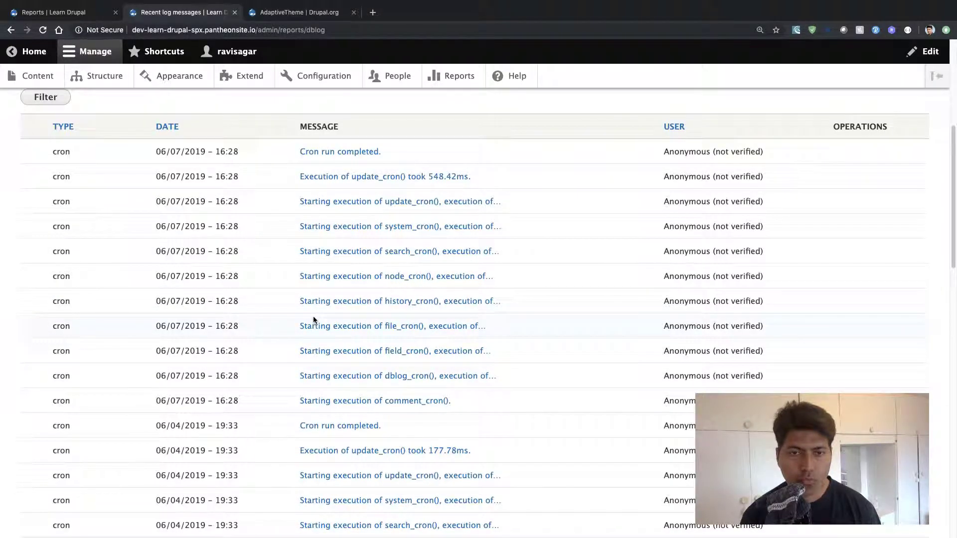
scroll(406, 419, down, 5)
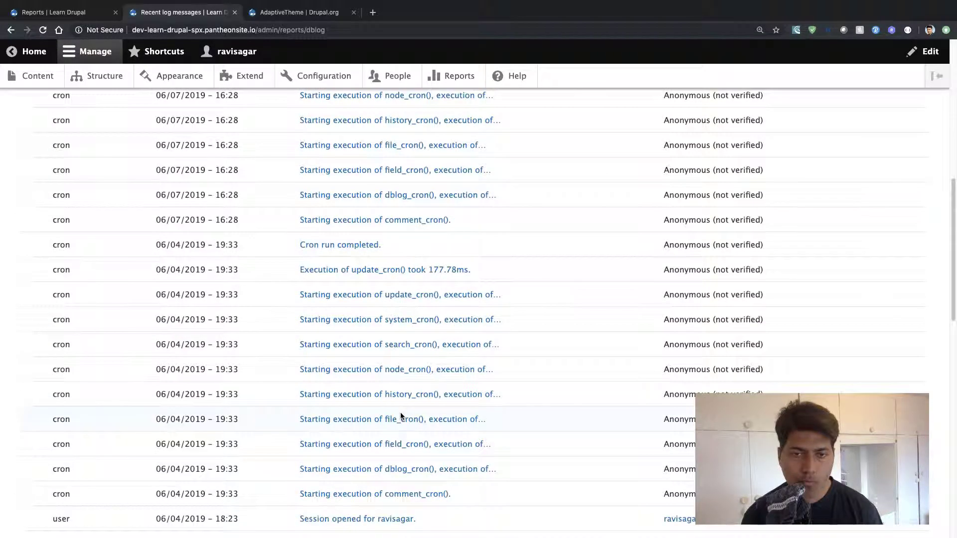
scroll(401, 415, down, 2)
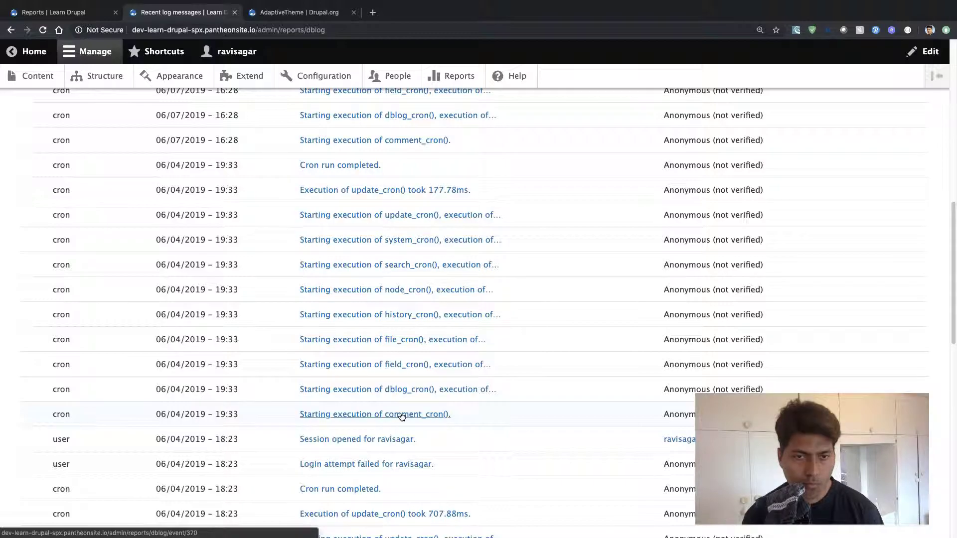
scroll(401, 417, up, 12)
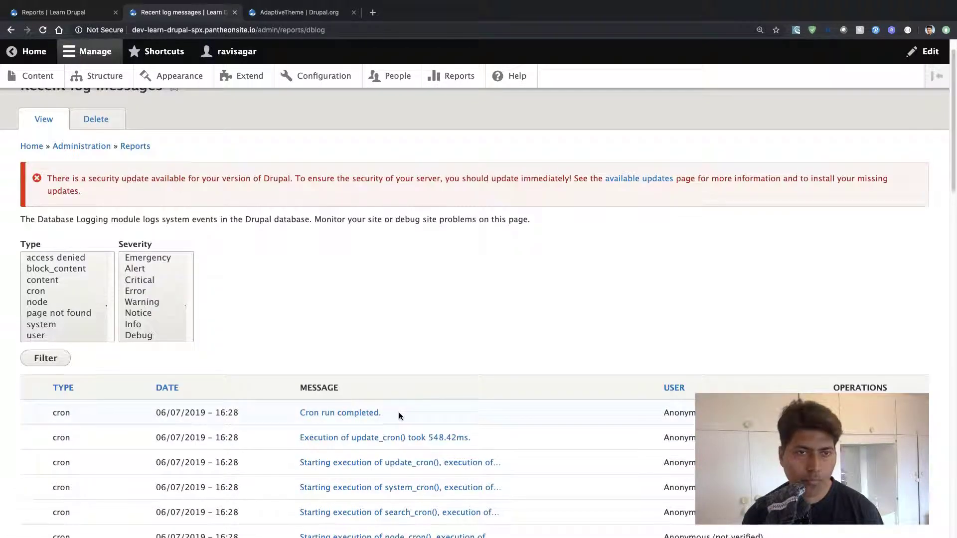
scroll(66, 330, down, 2)
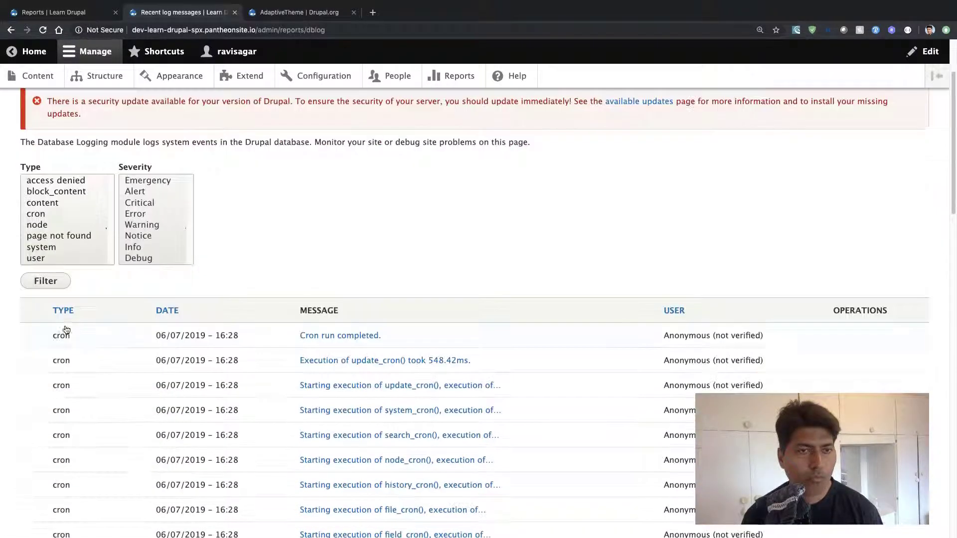
scroll(66, 330, up, 3)
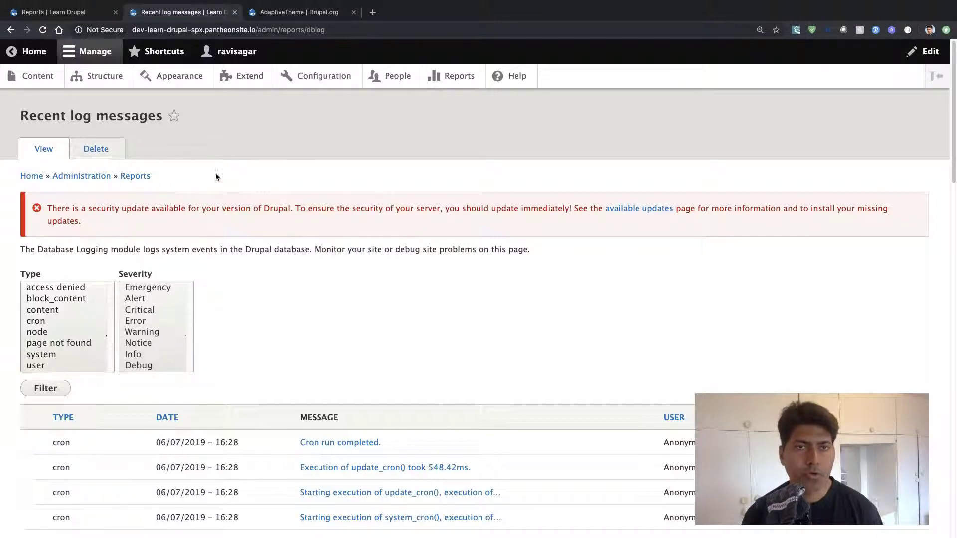
click(175, 81)
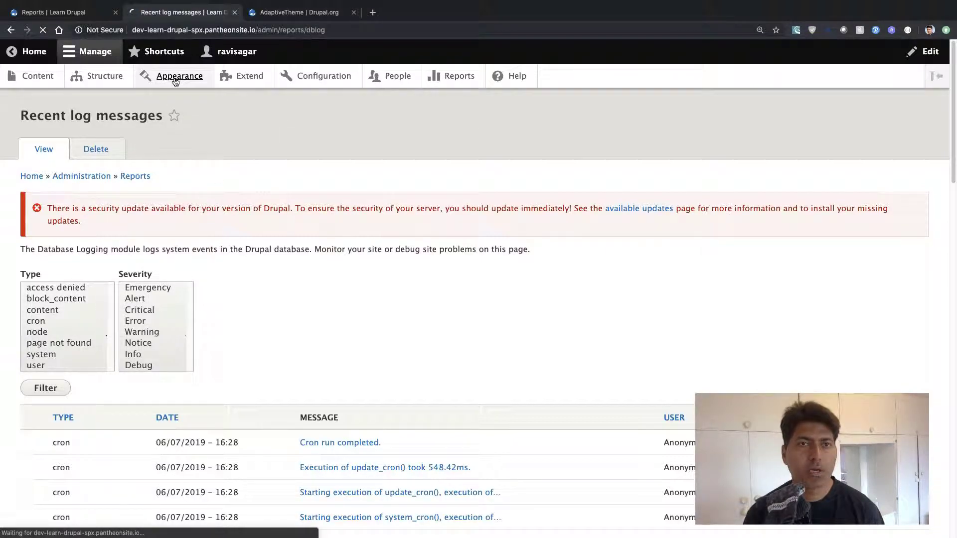
Leave the AdaptiveTheme page for the drupal.org theme list and open the Adminimal project.
click(318, 16)
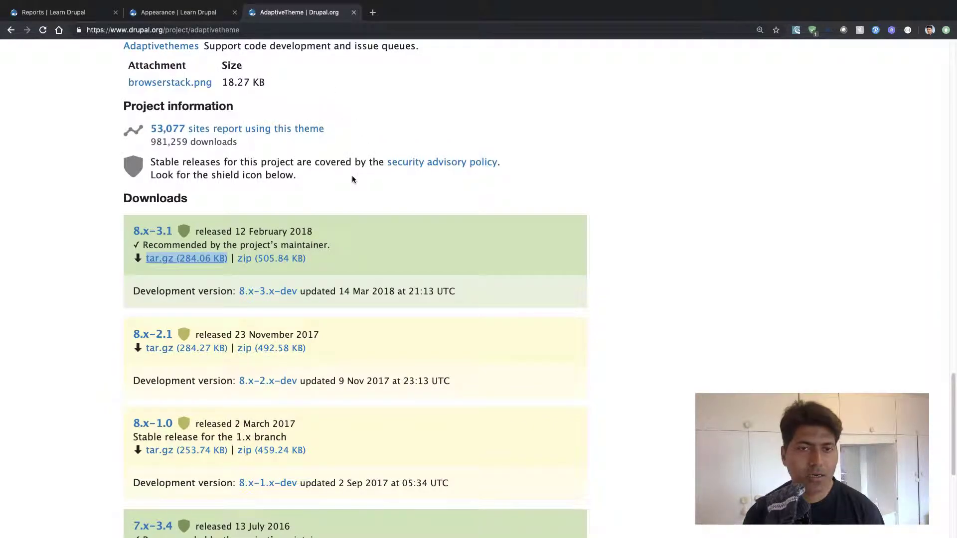
scroll(351, 178, up, 15)
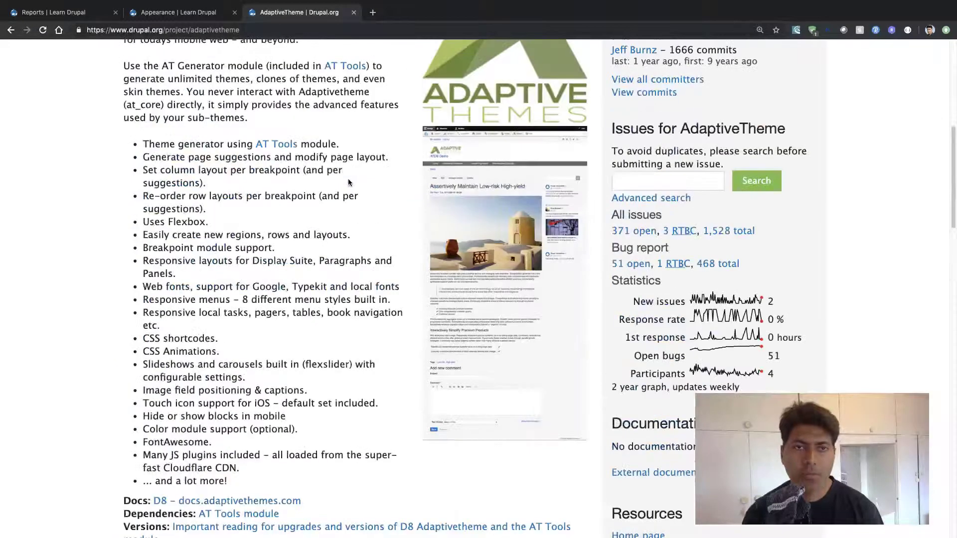
click(11, 30)
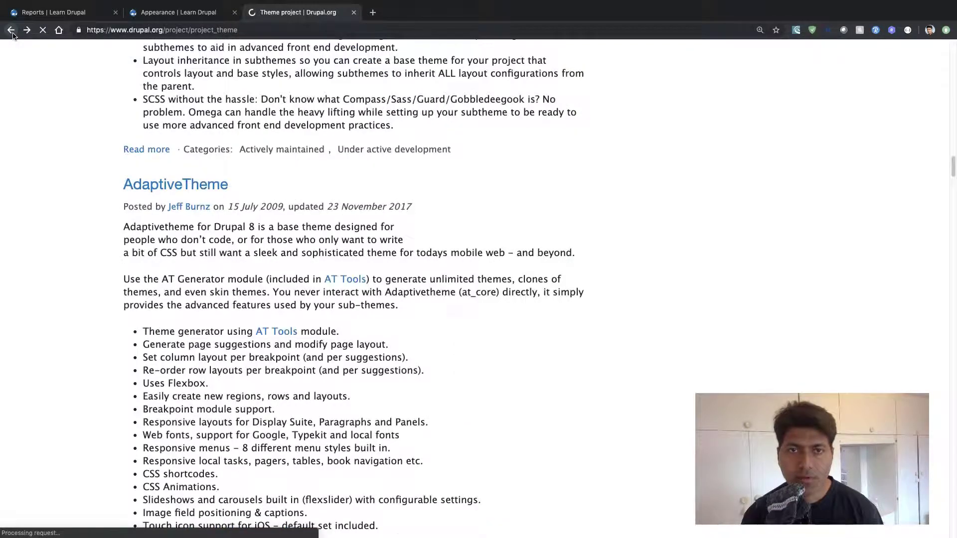
scroll(142, 170, up, 20)
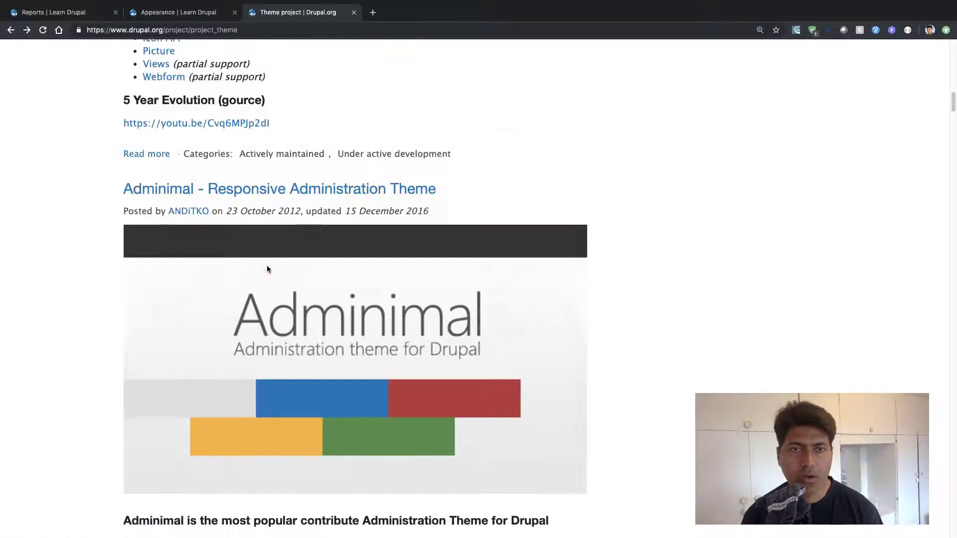
scroll(267, 269, down, 1)
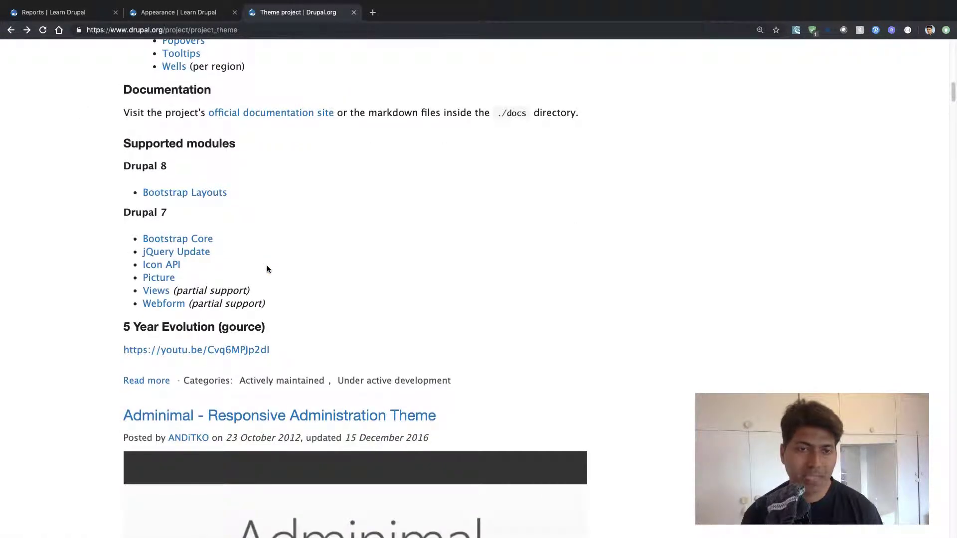
scroll(267, 269, down, 10)
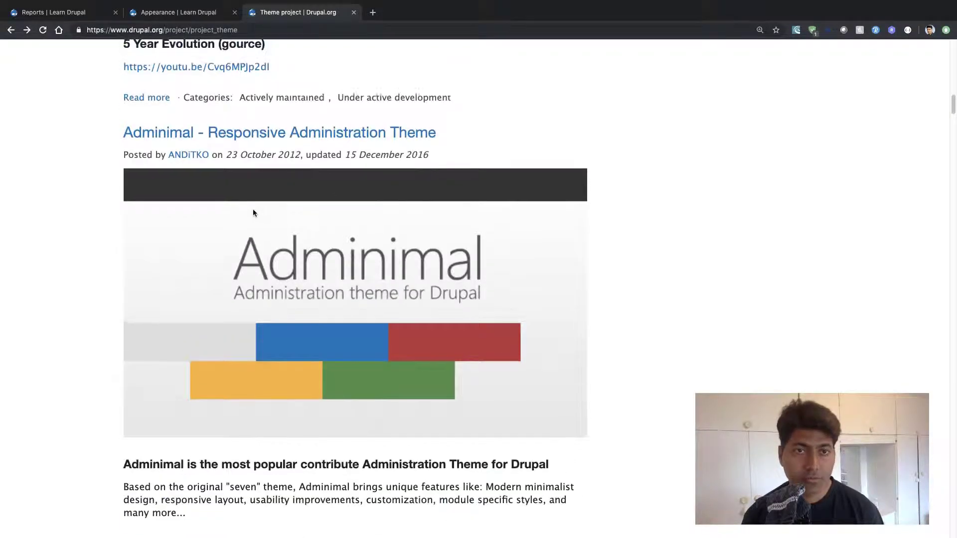
scroll(252, 213, up, 6)
click(232, 303)
Copy the Adminimal 8.x-1.5 tar.gz download link and return to the Learn Drupal Reports tab.
scroll(232, 306, down, 20)
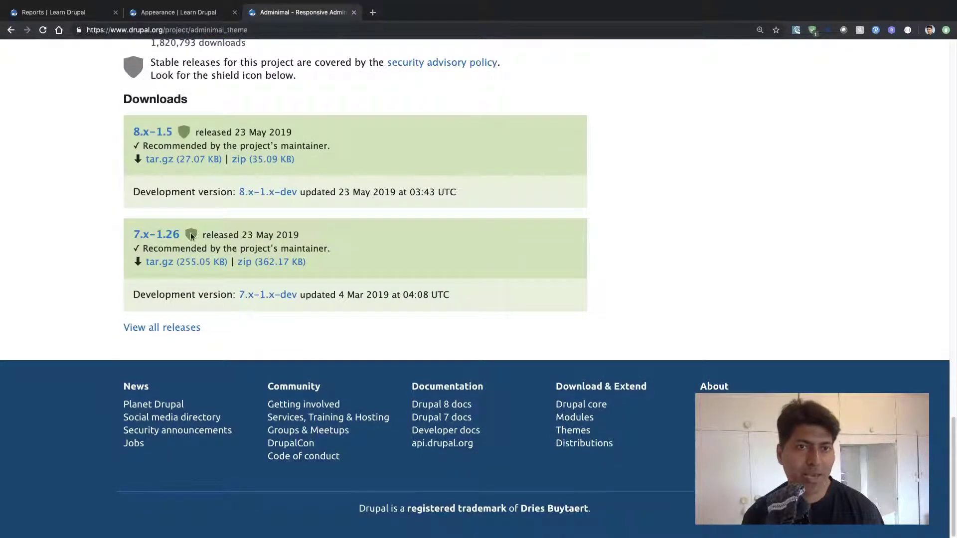
right_click(172, 159)
click(214, 208)
click(53, 12)
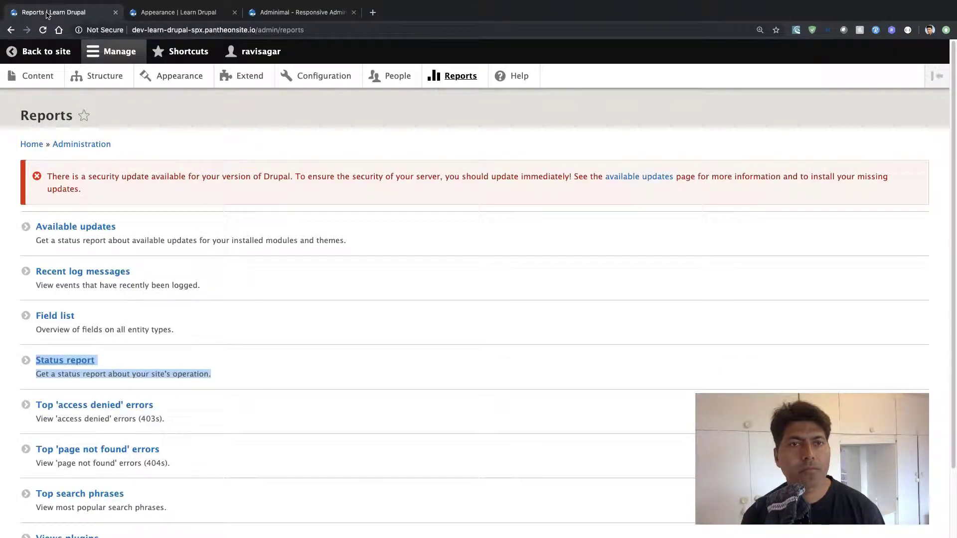
Paste the Adminimal 8.x-1.5 tar.gz URL into Install new theme and install it.
click(177, 75)
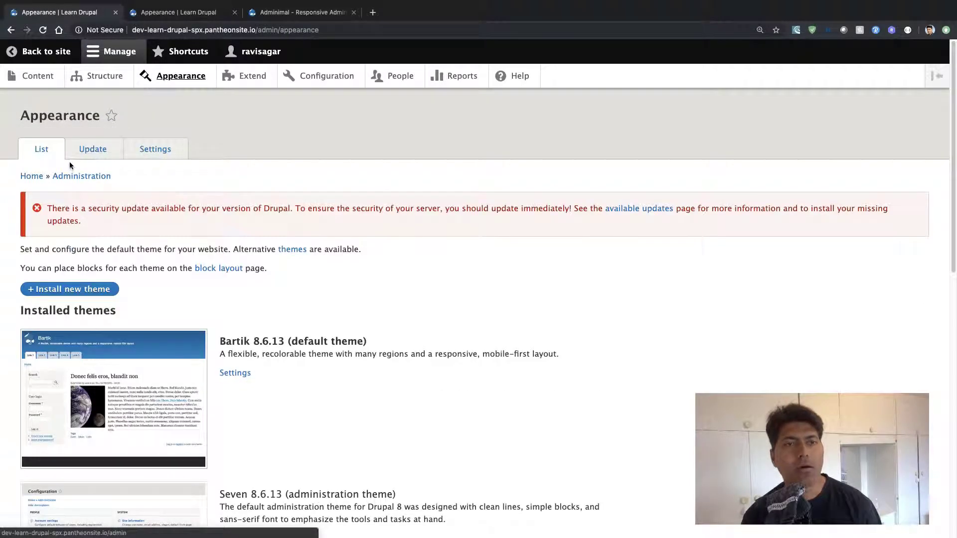
click(62, 290)
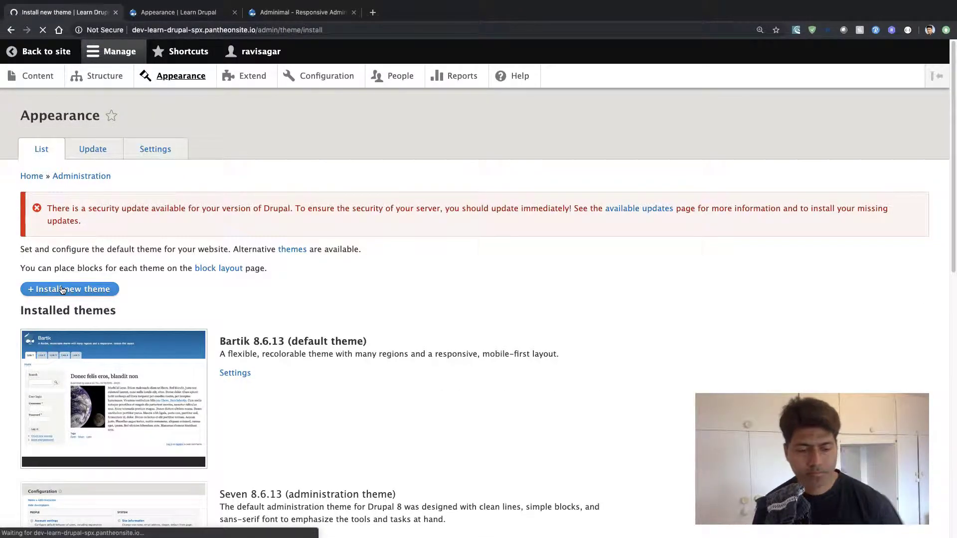
click(83, 253)
right_click(85, 254)
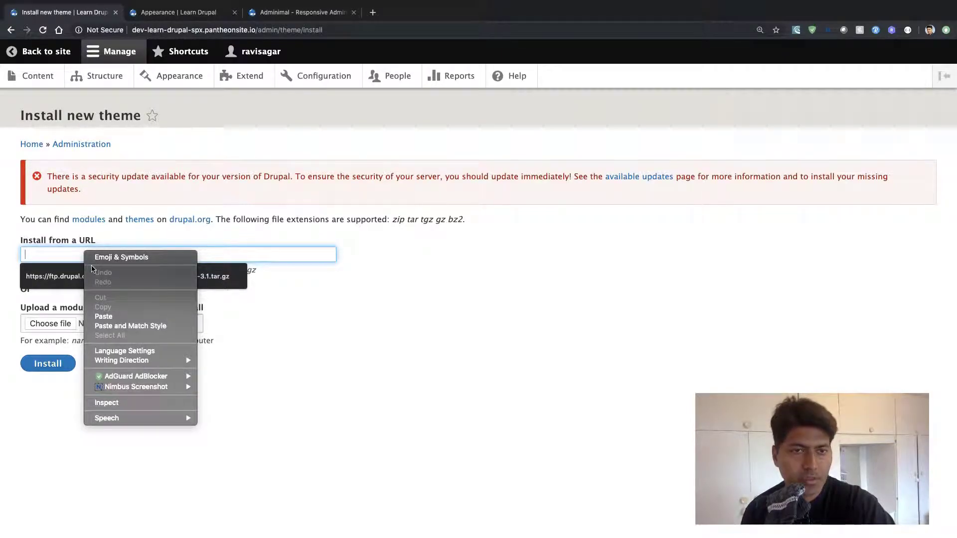
click(104, 316)
click(38, 369)
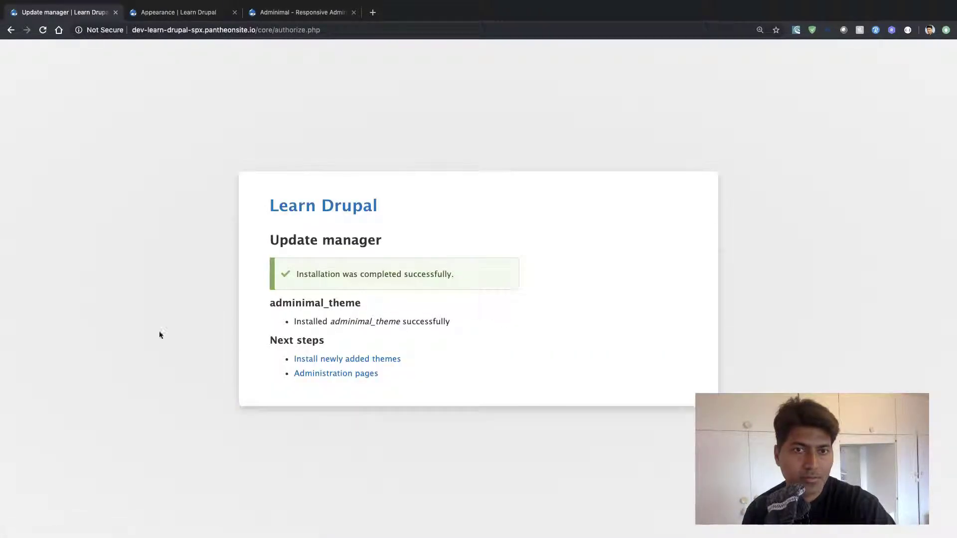
click(360, 363)
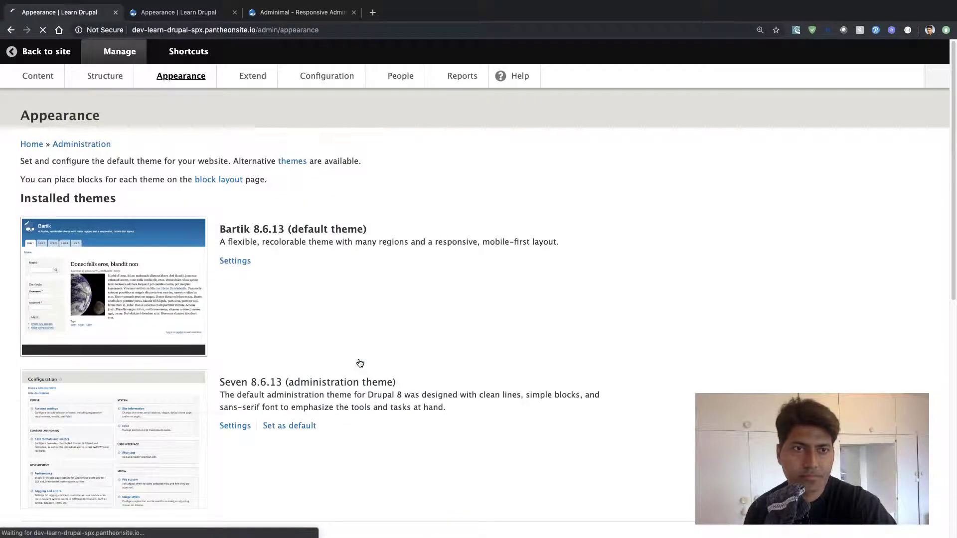
Install Adminimal 8.x-1.5 from Uninstalled themes and set it as the default theme.
scroll(360, 362, down, 10)
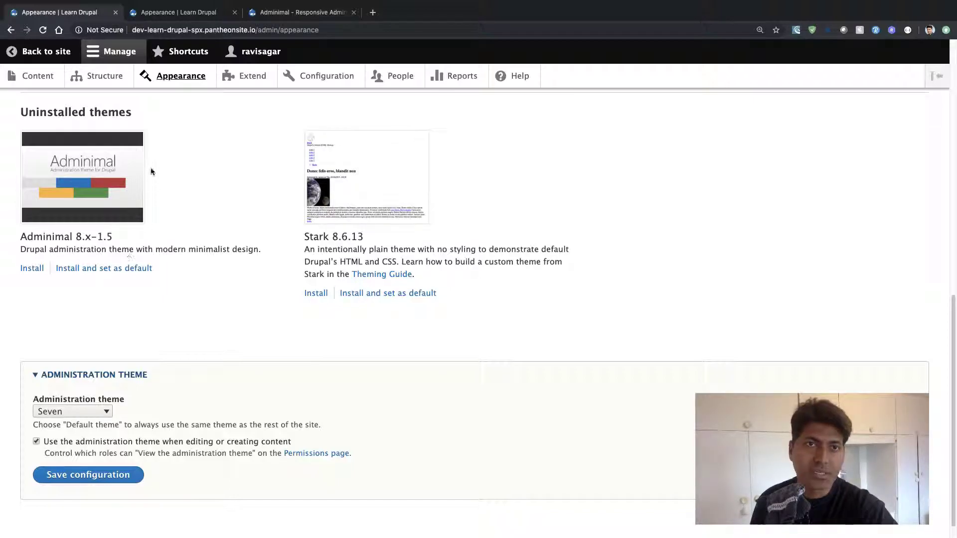
click(313, 15)
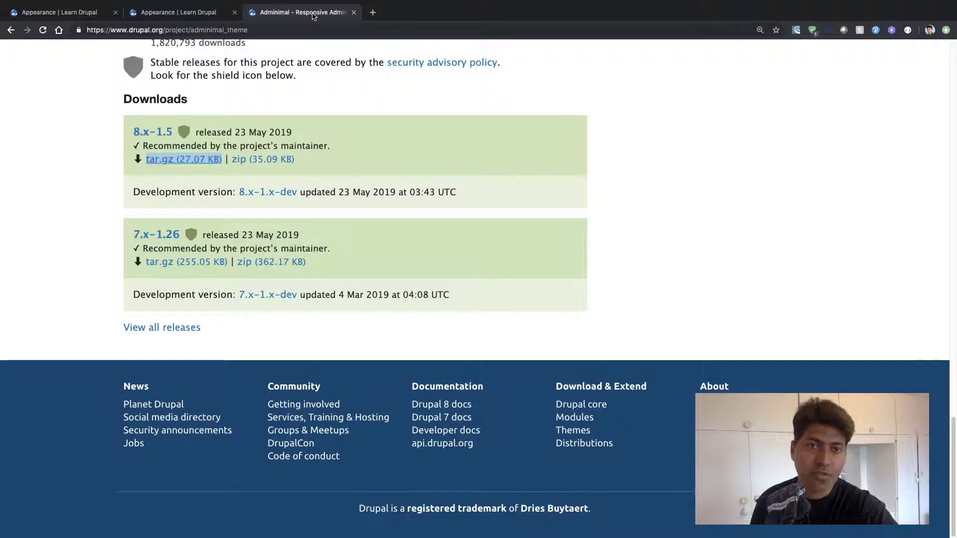
click(67, 14)
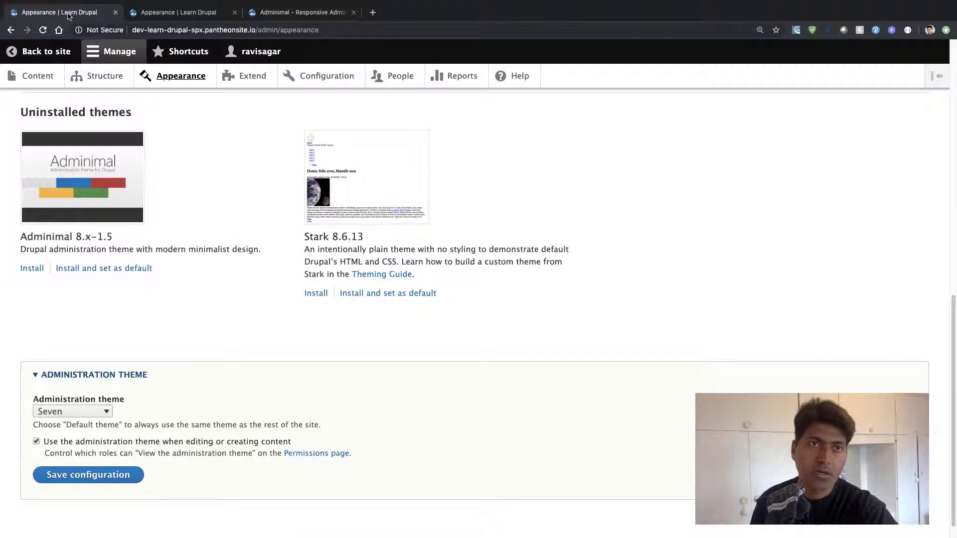
click(98, 269)
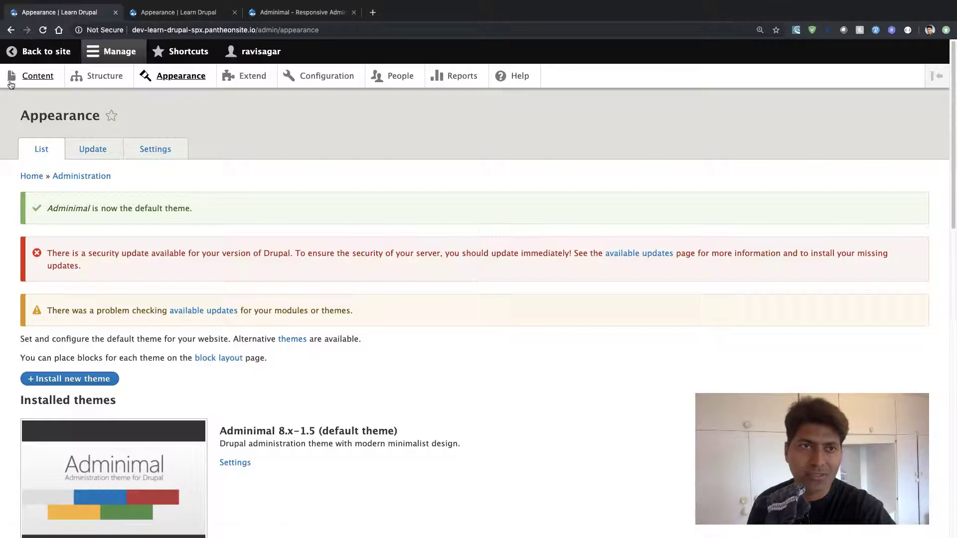
Confirm Adminimal 8.x-1.5 is the default theme, then view the Learn Drupal home page.
scroll(120, 249, down, 7)
scroll(138, 259, up, 4)
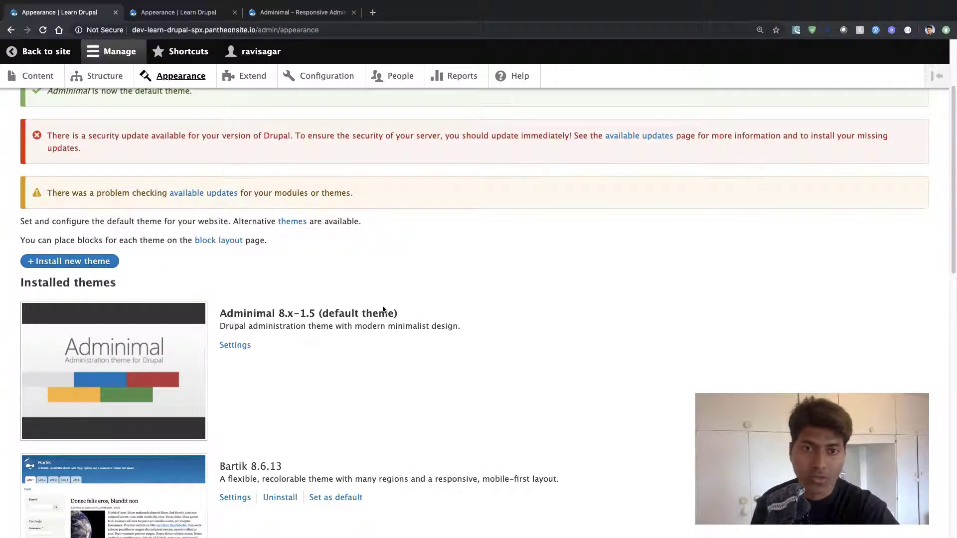
triple_click(365, 313)
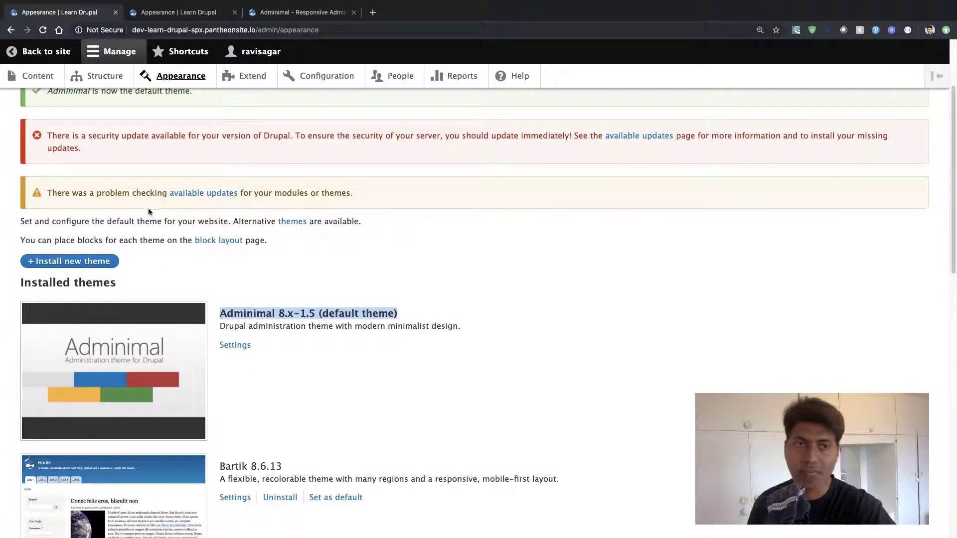
scroll(148, 207, up, 3)
click(28, 52)
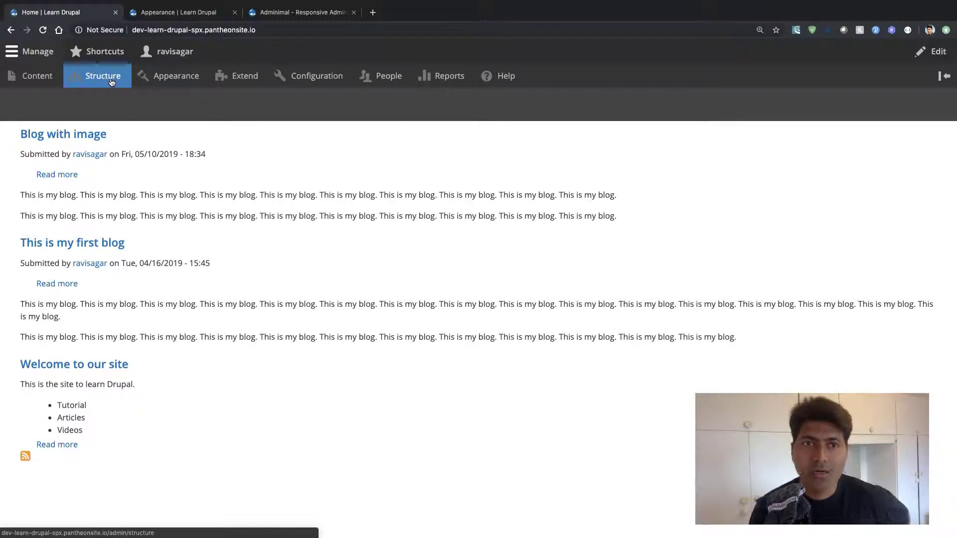
click(167, 83)
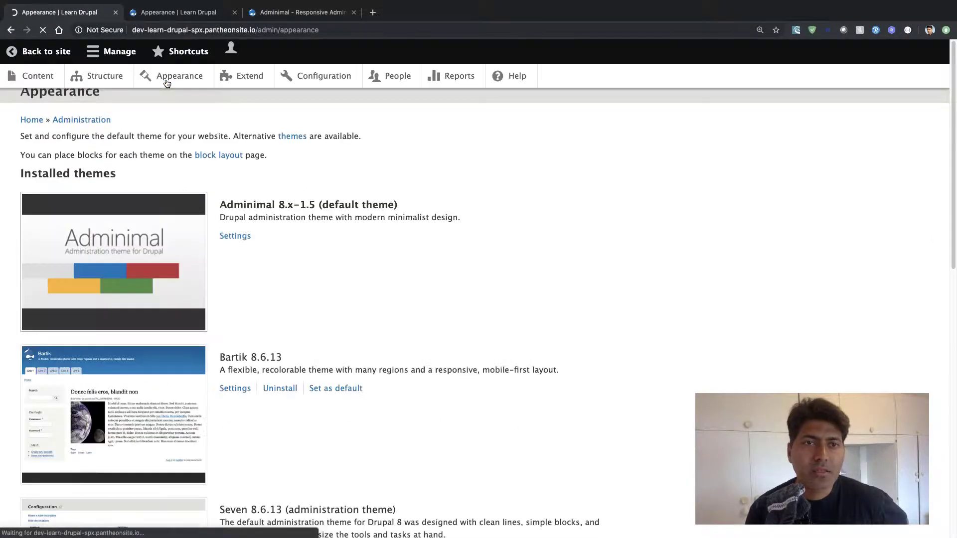
click(106, 78)
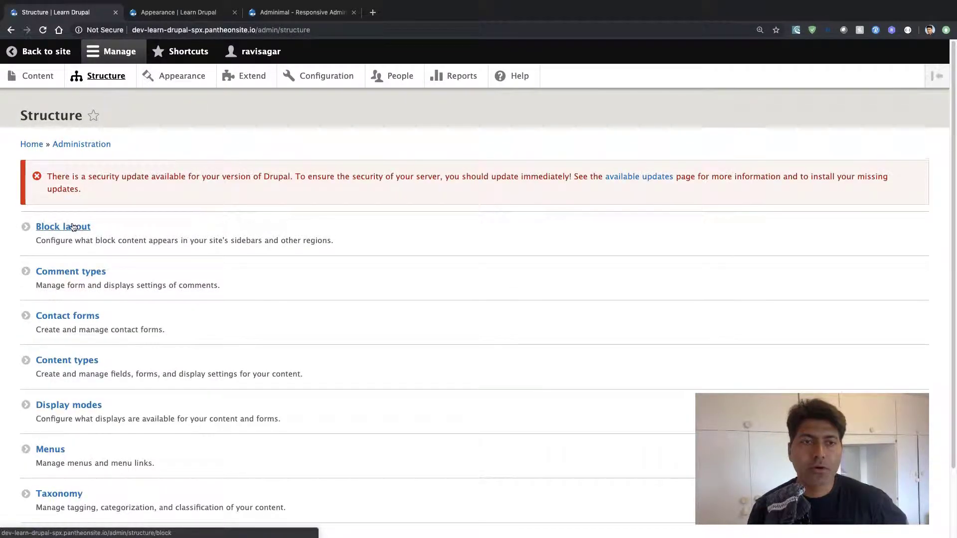
click(74, 228)
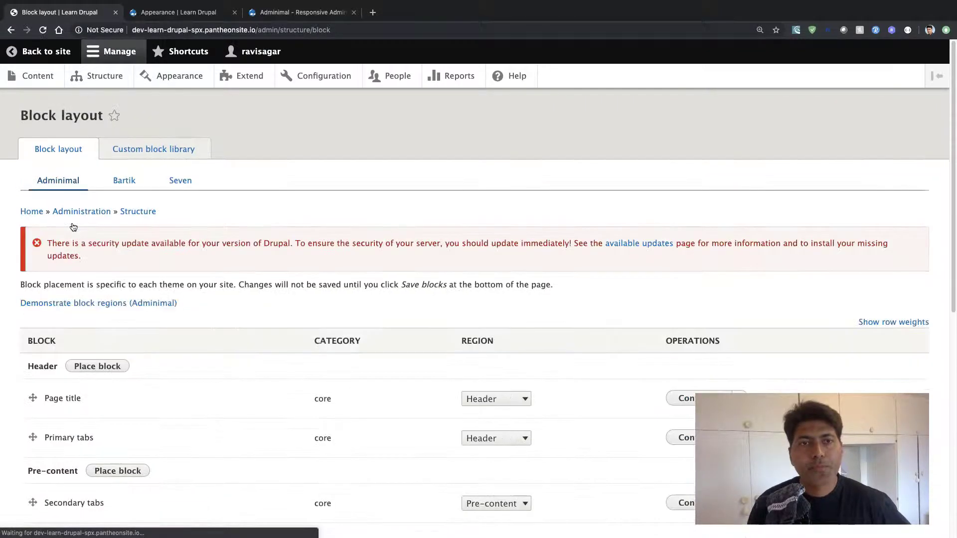
click(82, 309)
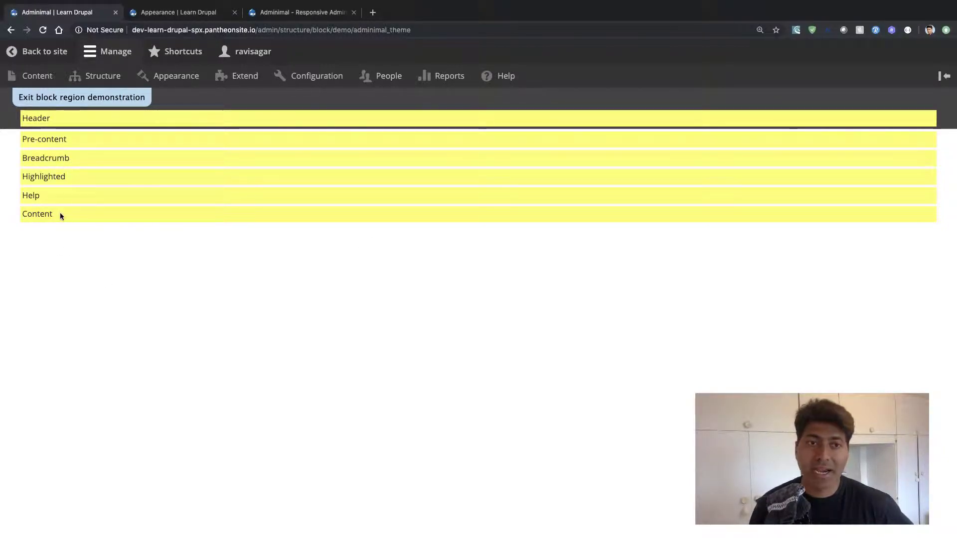
click(68, 99)
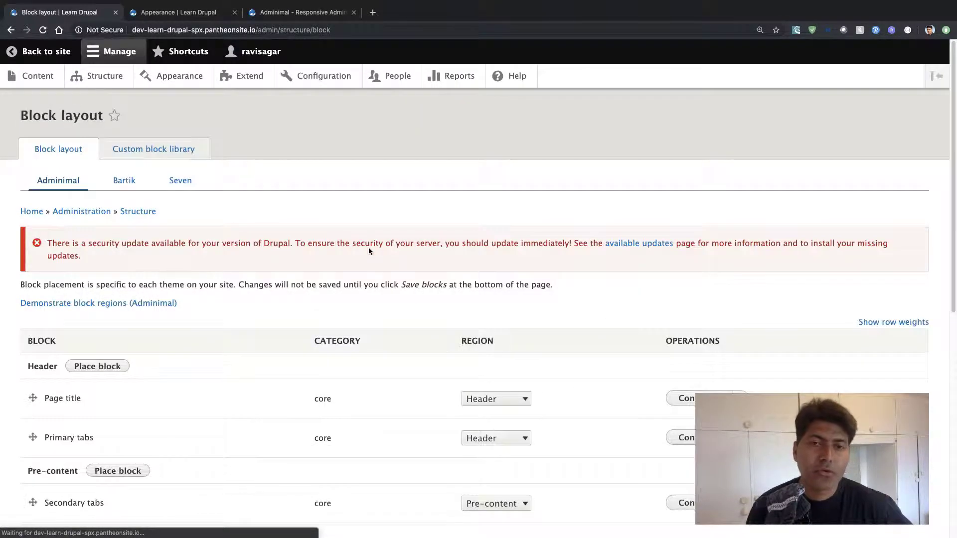
click(194, 80)
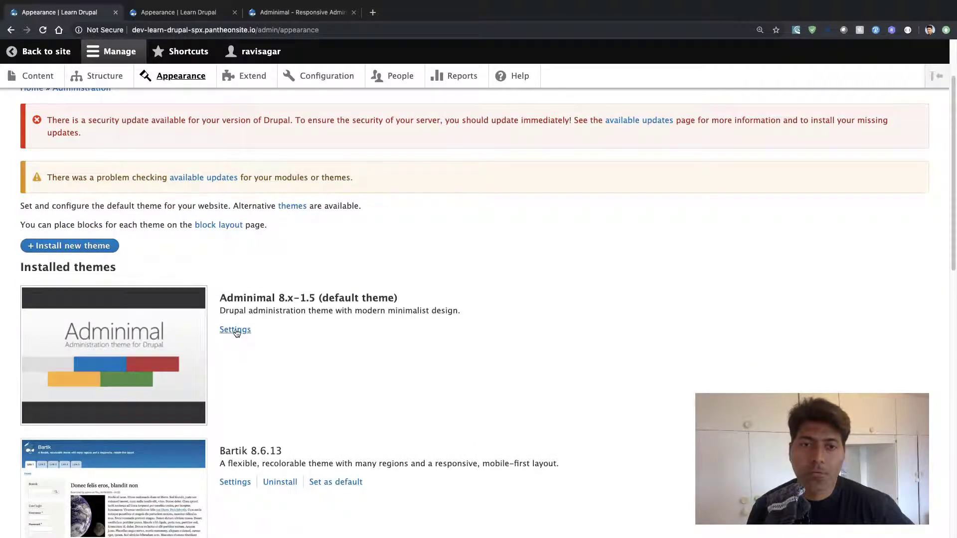
click(236, 331)
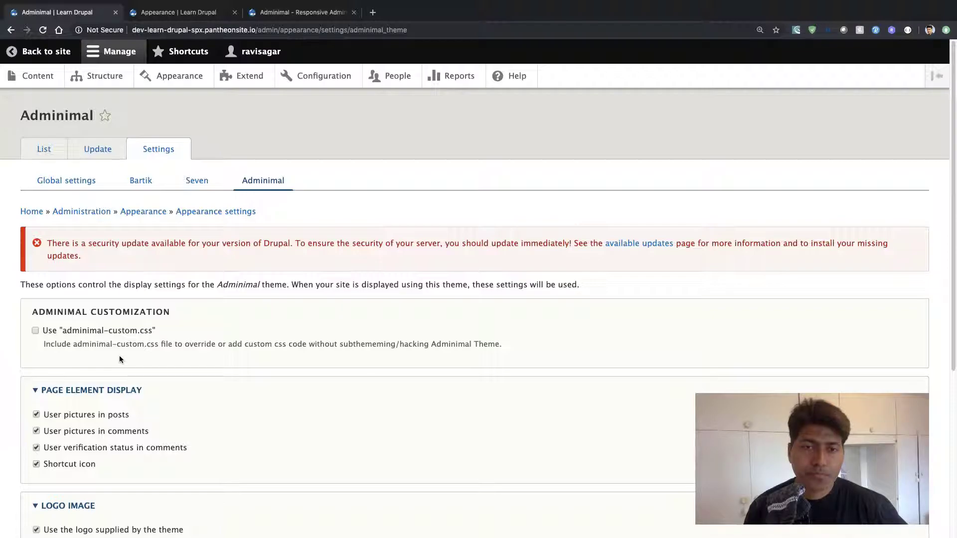
Enable Adminimal's 'adminimal-custom.css' option, save the configuration, and return to the site.
scroll(121, 361, down, 5)
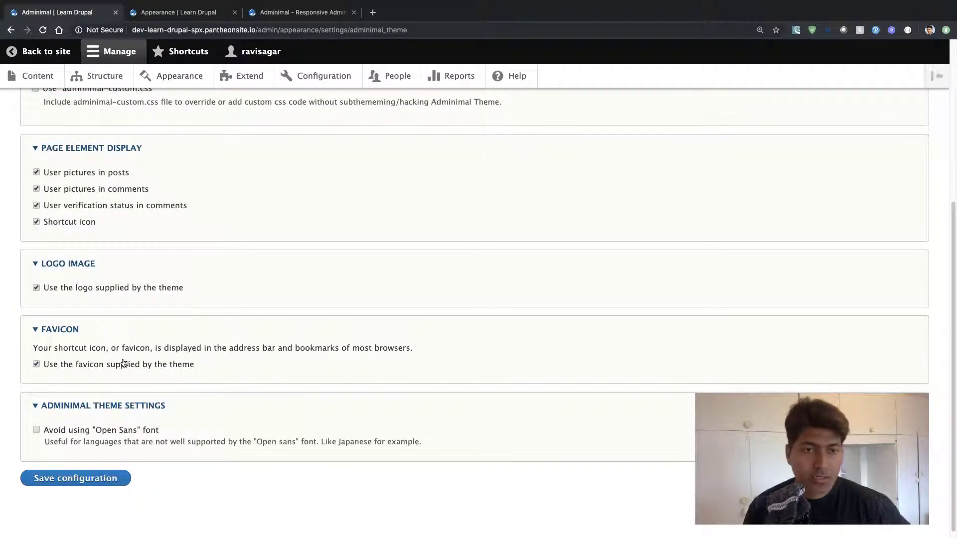
scroll(124, 362, up, 5)
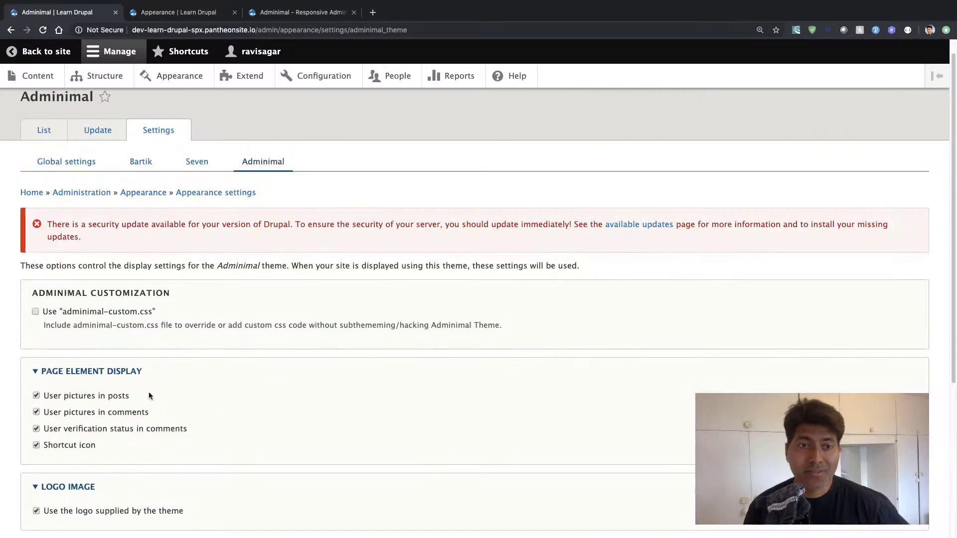
click(36, 312)
scroll(149, 389, down, 5)
click(44, 478)
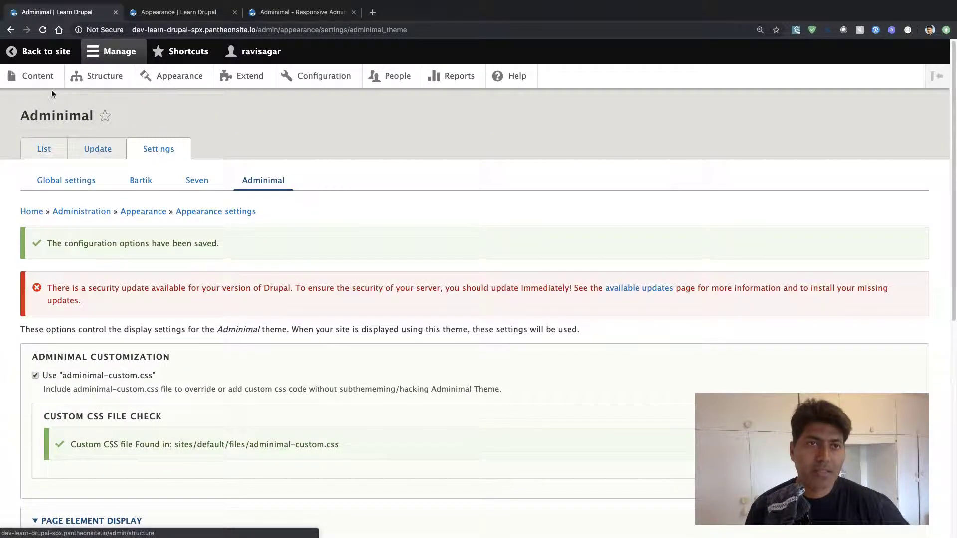
click(50, 55)
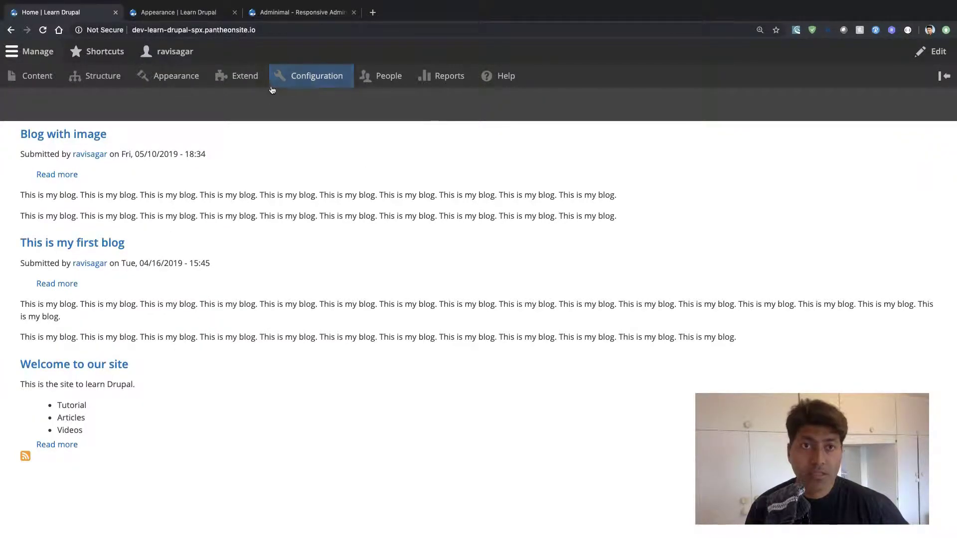
Go back to drupal.org's theme listing and browse past Bootstrap and Adminimal to Zen and Omega.
click(299, 12)
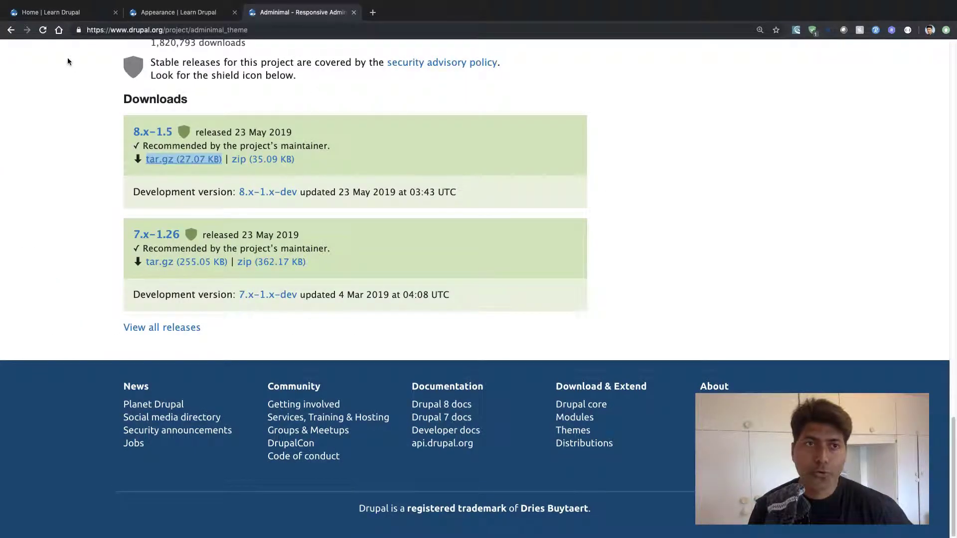
click(10, 31)
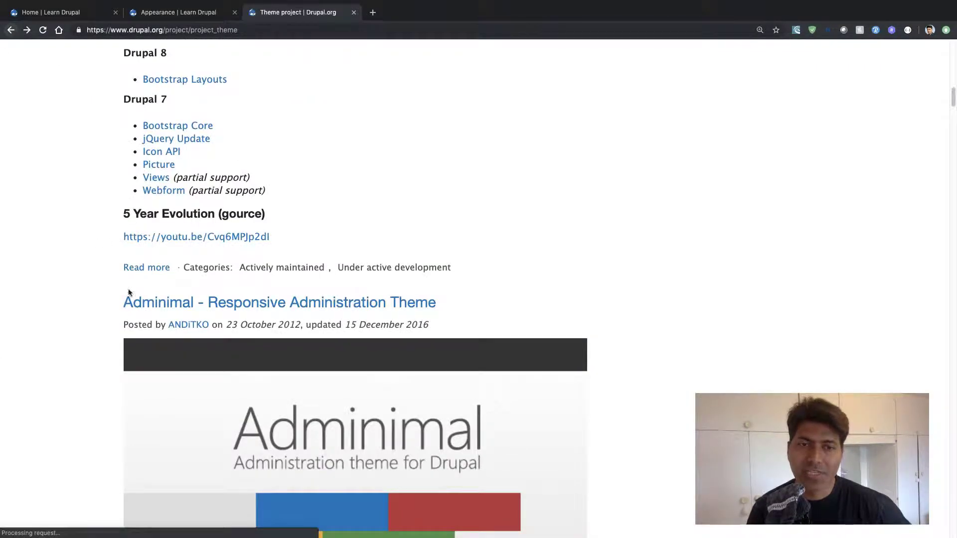
scroll(128, 294, down, 15)
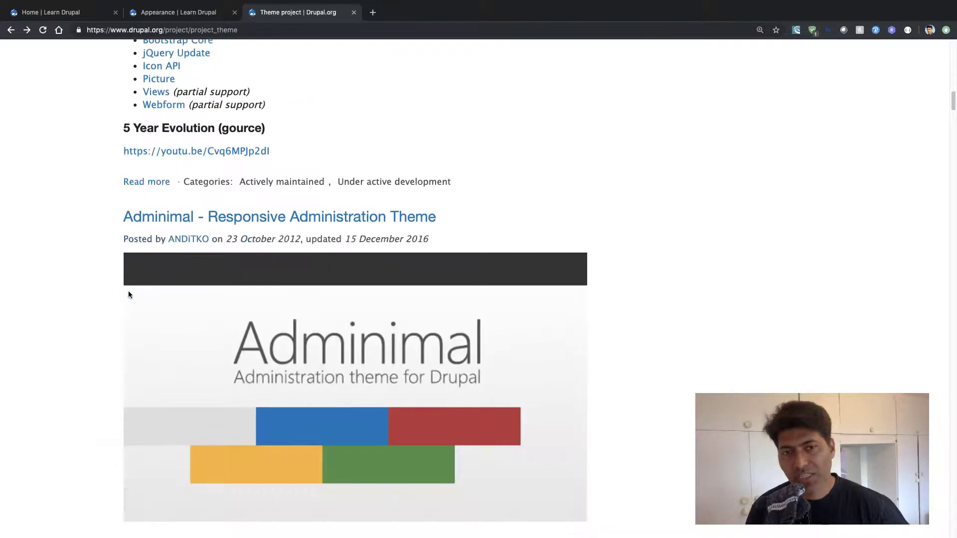
scroll(128, 291, down, 15)
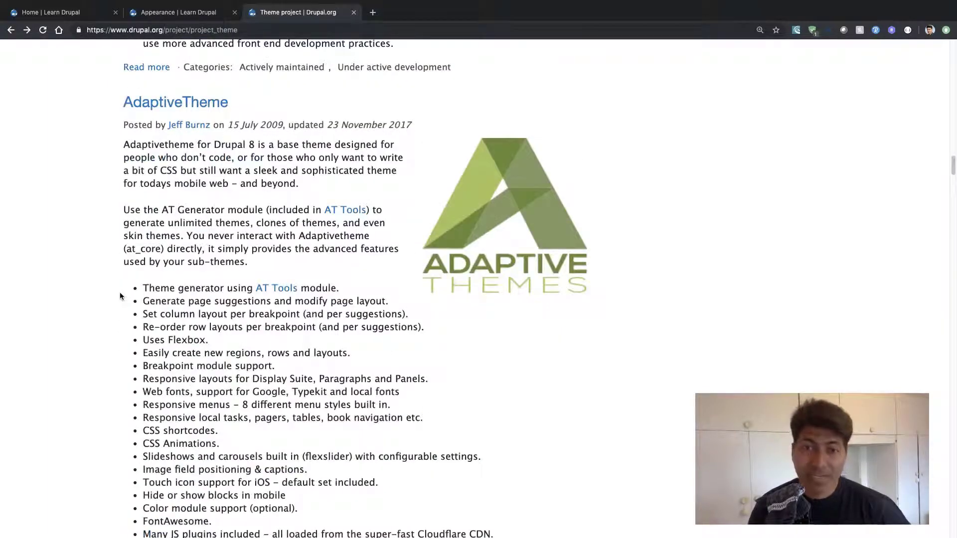
scroll(114, 292, down, 2)
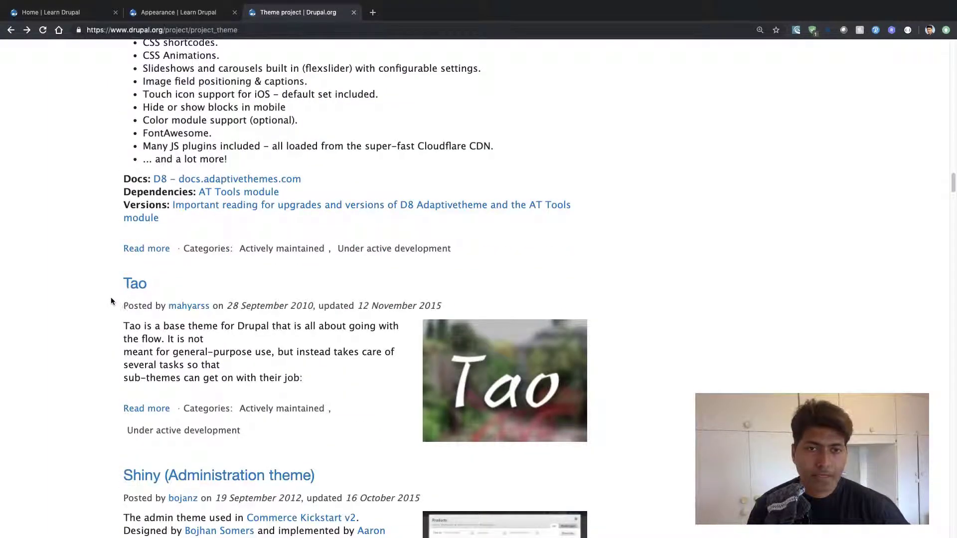
scroll(111, 299, down, 2)
scroll(111, 299, up, 20)
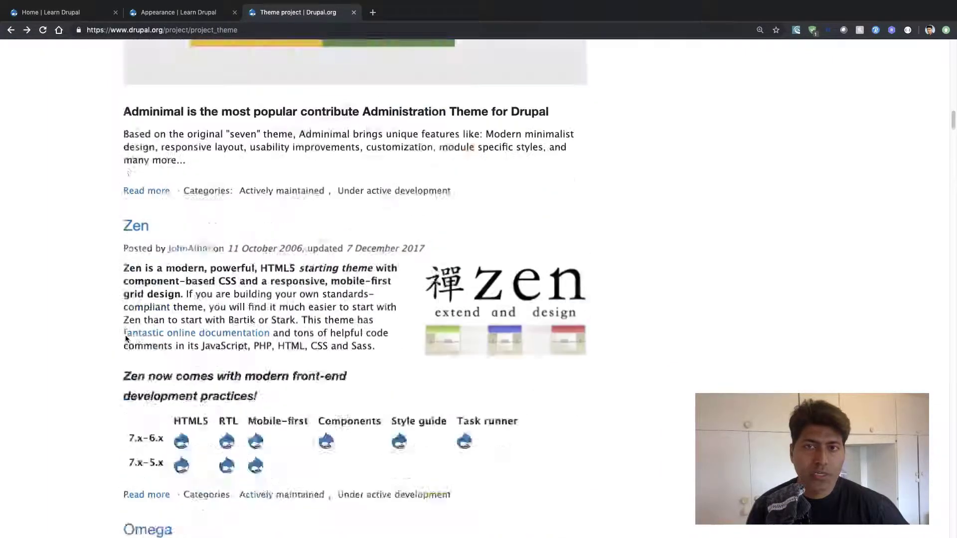
scroll(126, 337, up, 5)
scroll(124, 332, down, 10)
scroll(124, 331, up, 10)
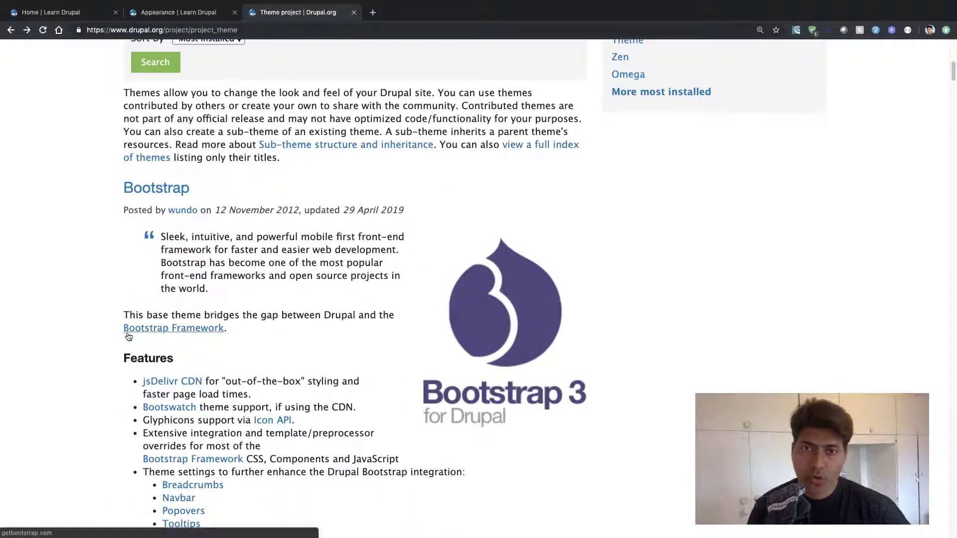
scroll(446, 307, up, 3)
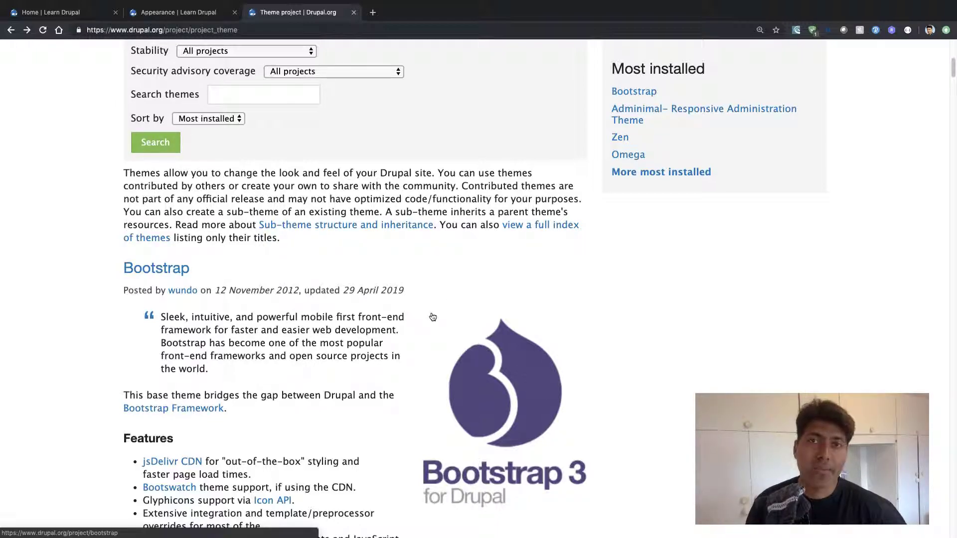
scroll(432, 318, down, 6)
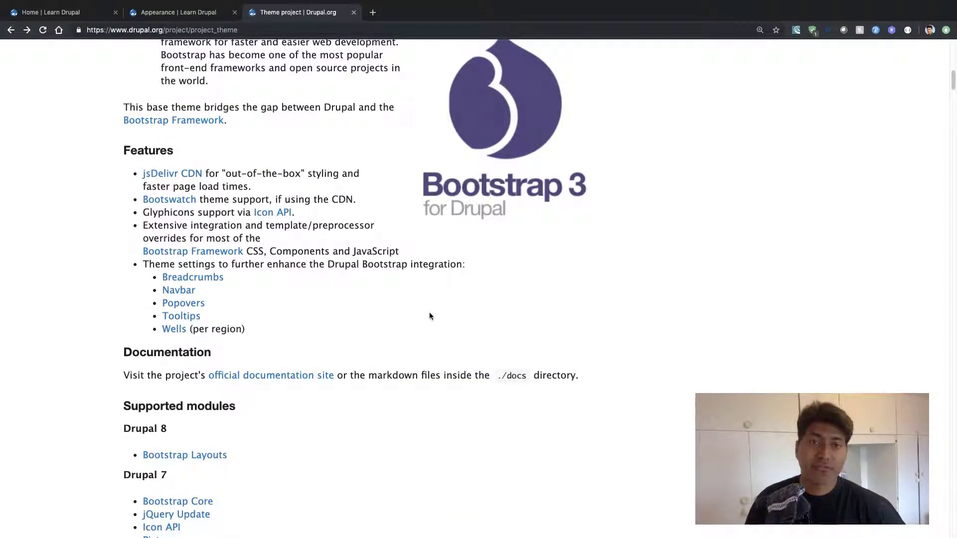
scroll(428, 317, down, 10)
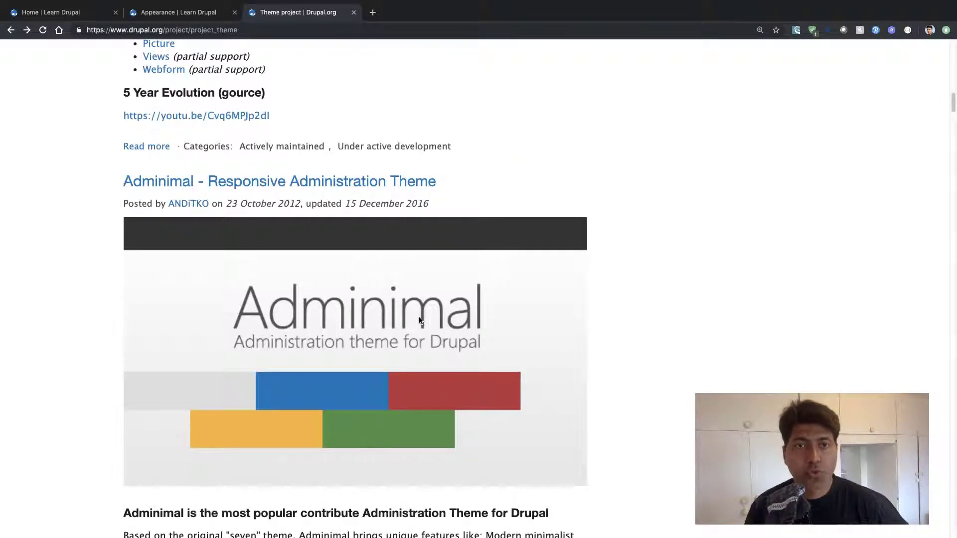
scroll(413, 318, down, 3)
scroll(413, 320, down, 7)
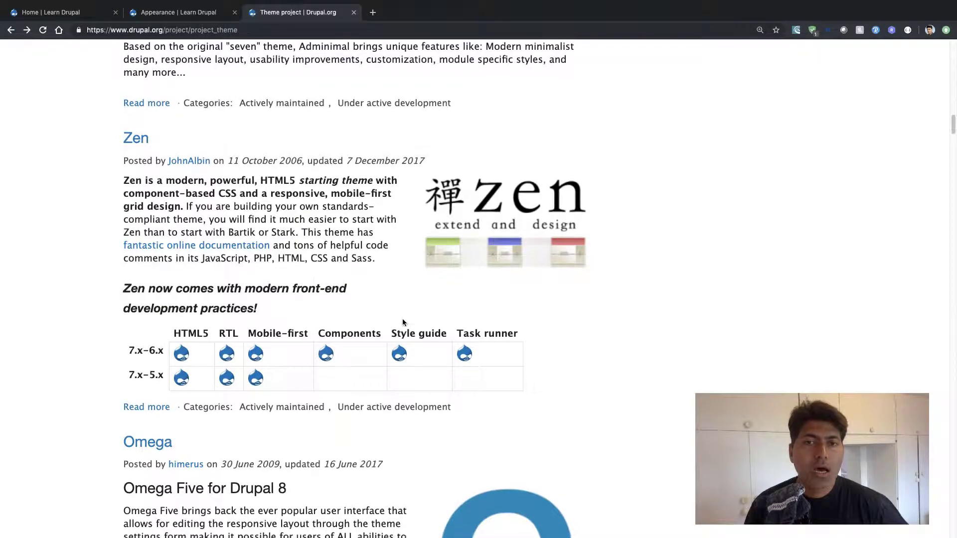
scroll(403, 322, down, 1)
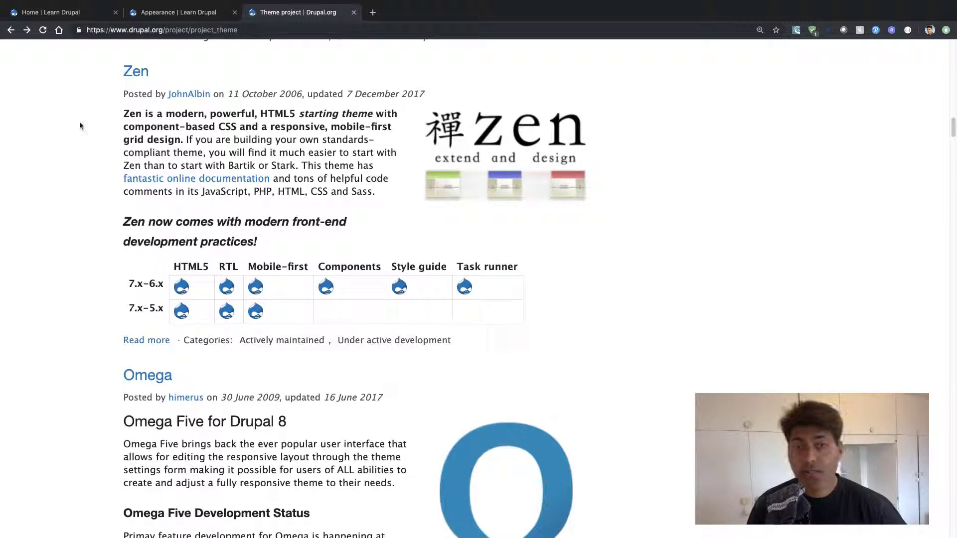
Open the Zen theme's drupal.org project page and scroll down to its Downloads section.
click(144, 81)
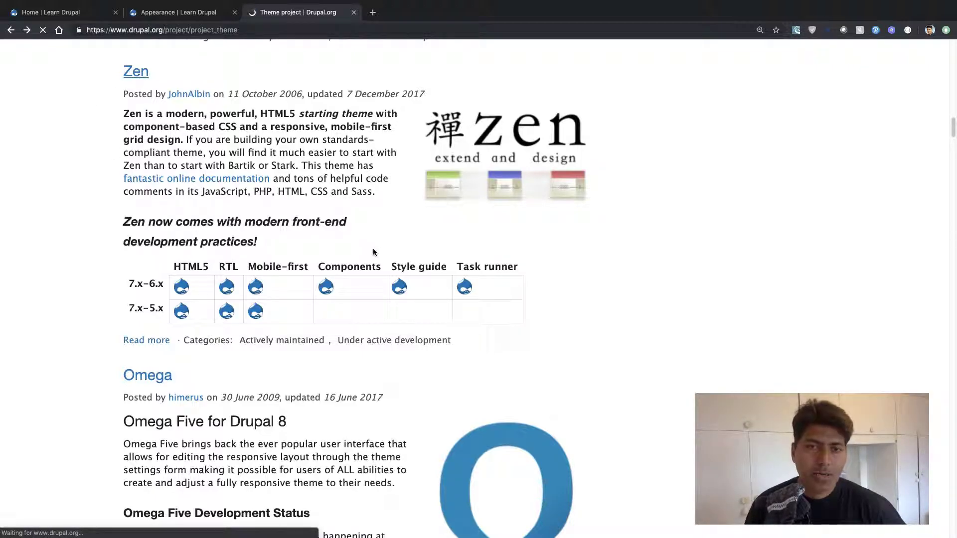
scroll(338, 315, down, 5)
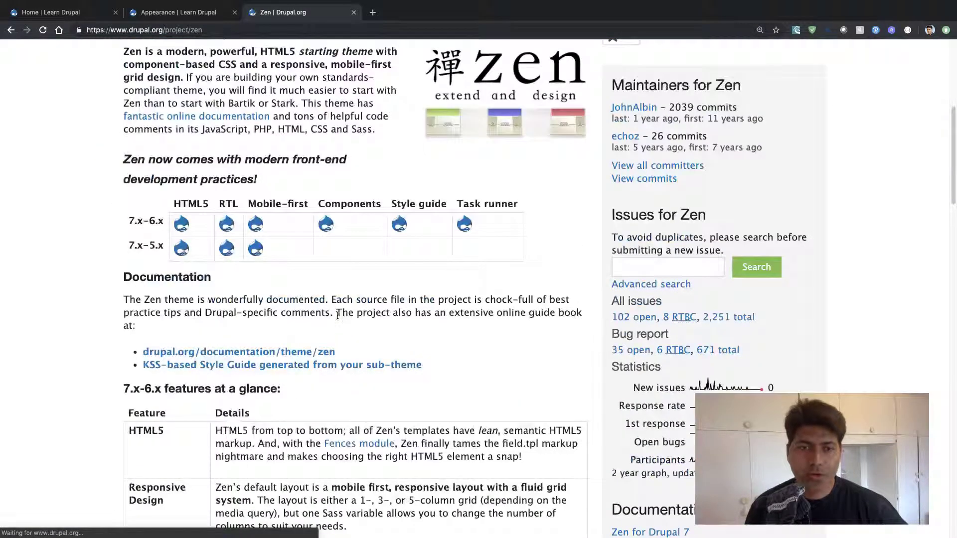
scroll(338, 315, up, 6)
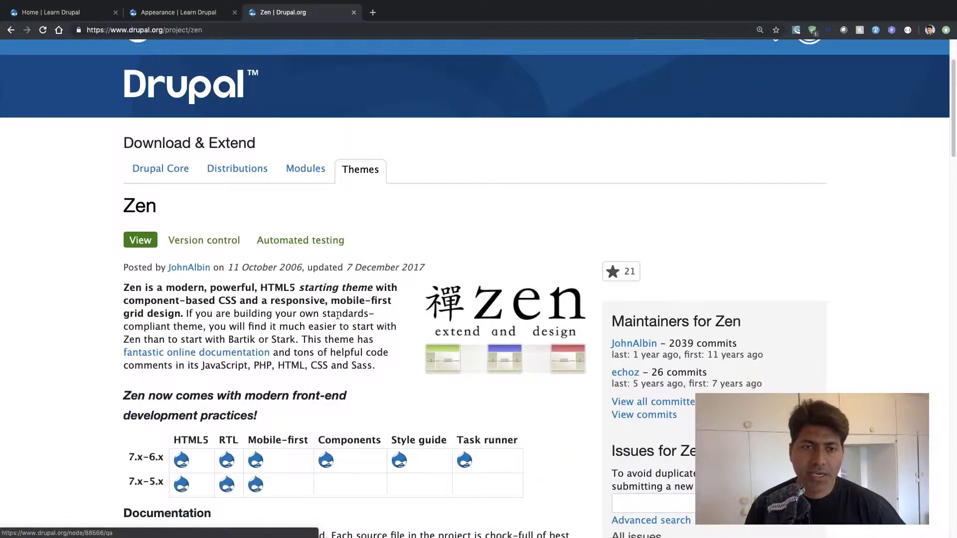
scroll(337, 319, down, 8)
scroll(643, 424, down, 2)
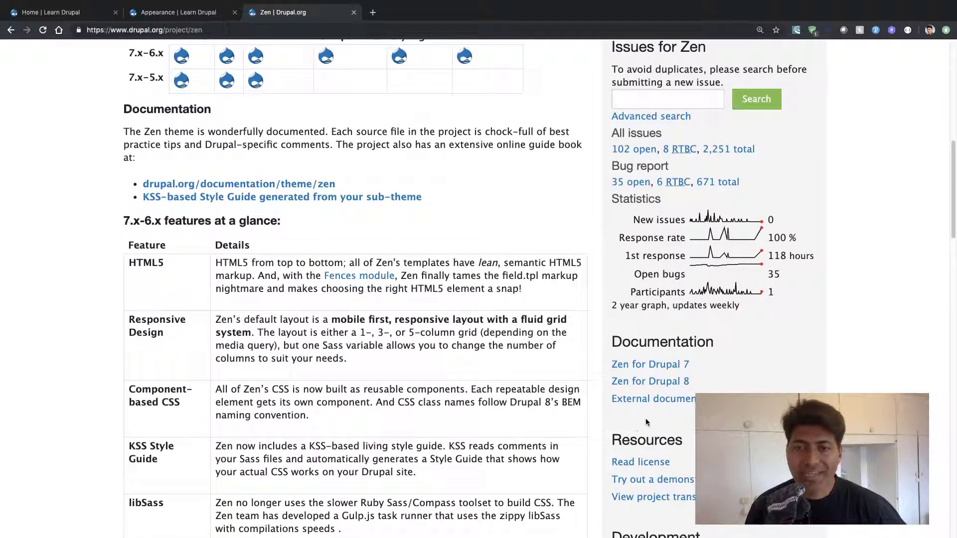
scroll(557, 394, down, 20)
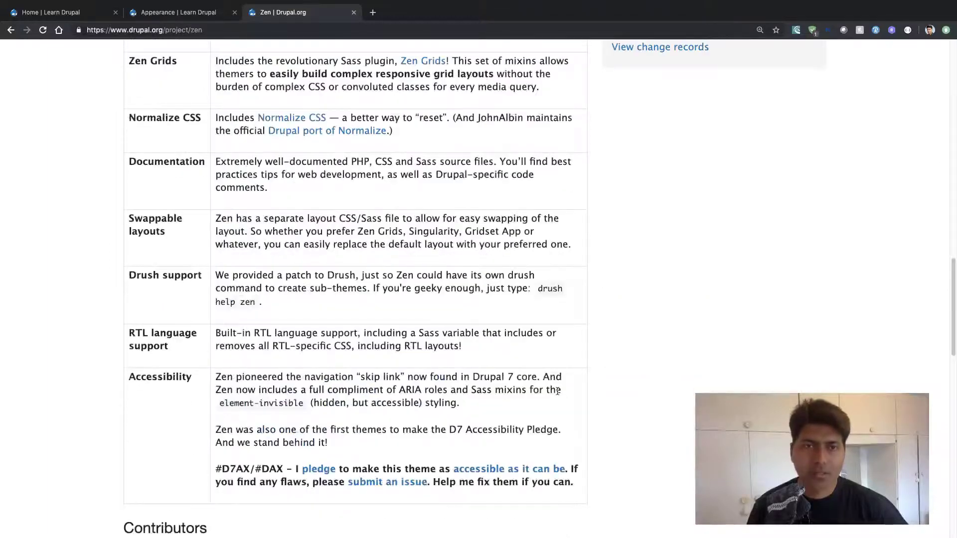
scroll(557, 393, down, 5)
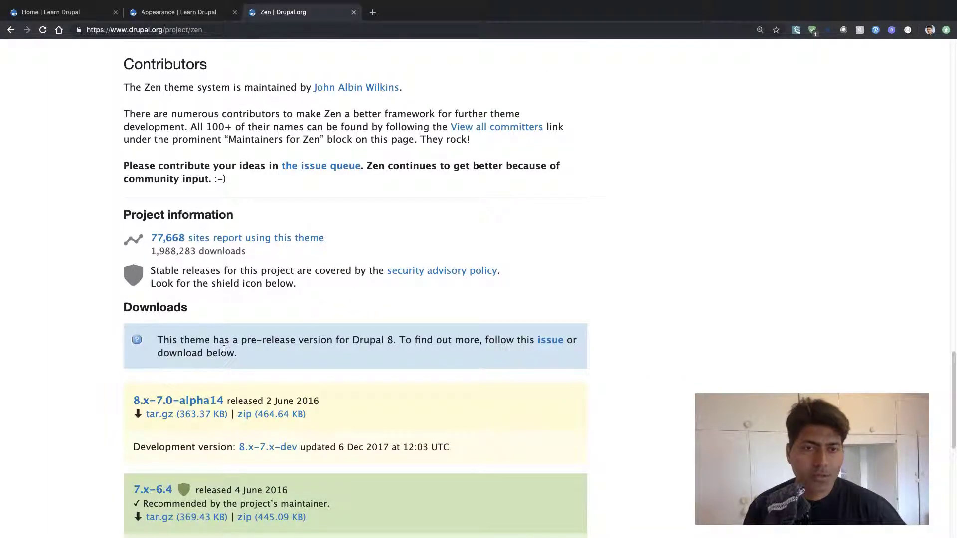
scroll(181, 323, down, 3)
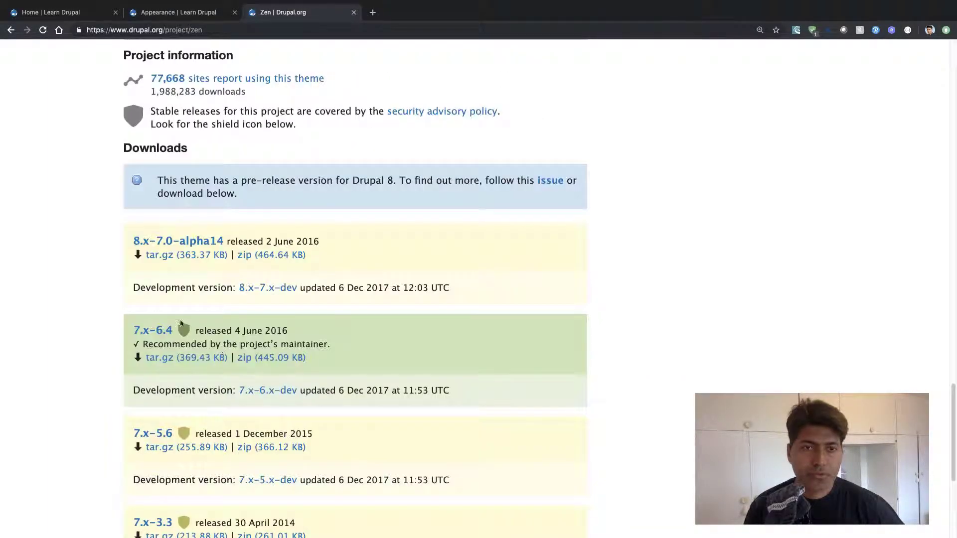
Copy the 8.x-7.0-alpha14 tar.gz download link and return to the Learn Drupal tab.
right_click(162, 262)
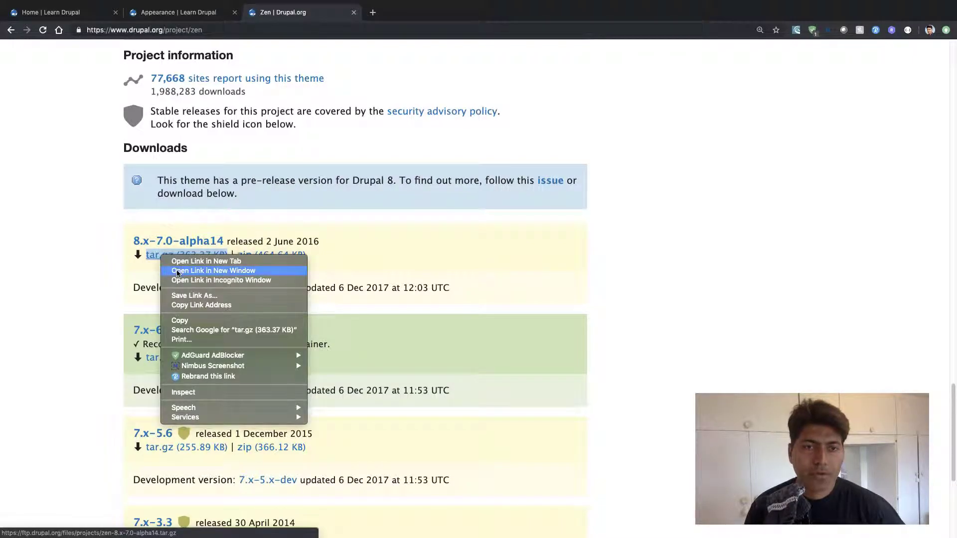
click(178, 306)
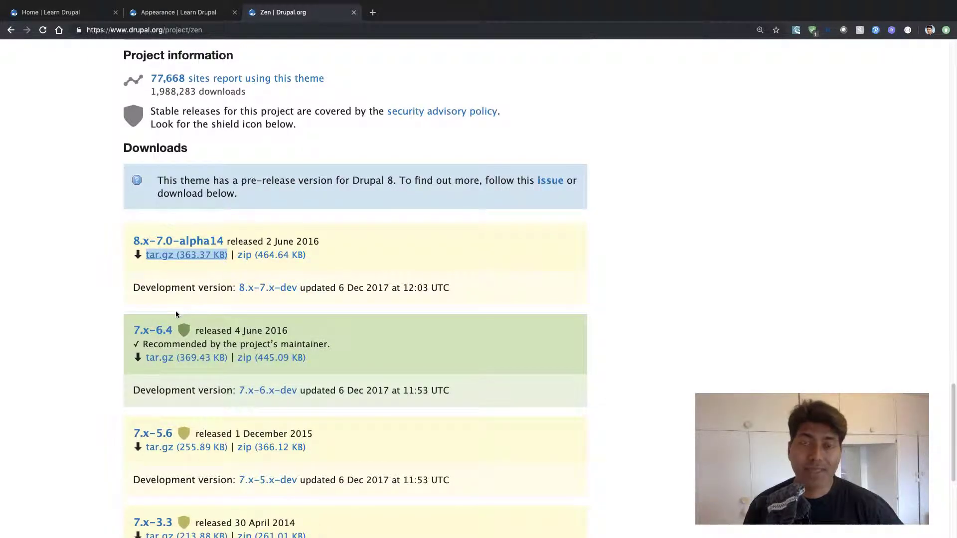
click(54, 15)
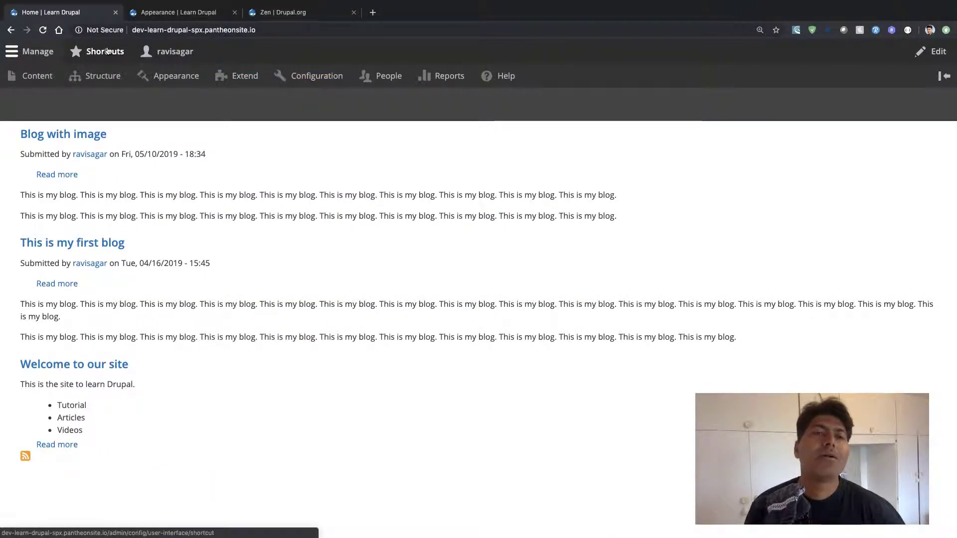
From Appearance, install a new theme from the pasted zen-8.x-7.0-alpha14.tar.gz URL.
click(163, 82)
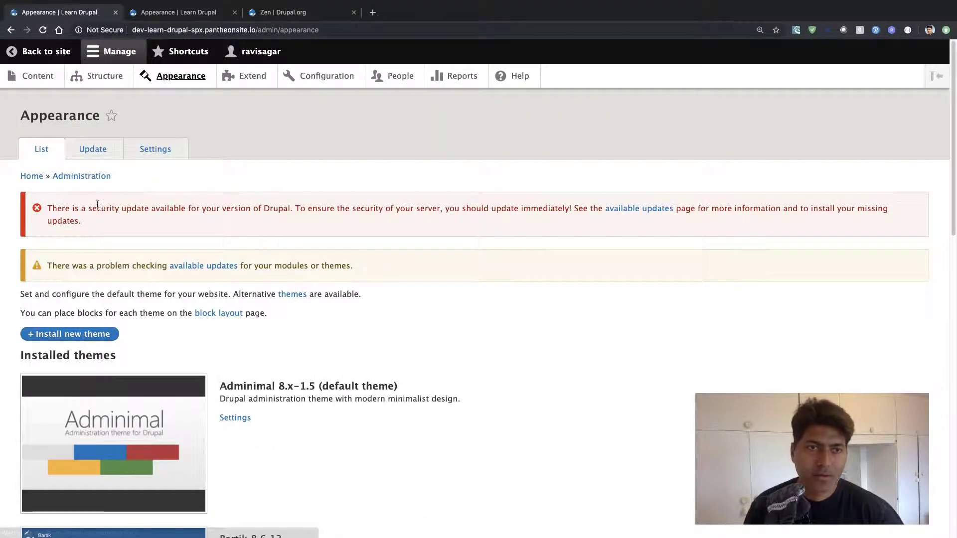
click(56, 335)
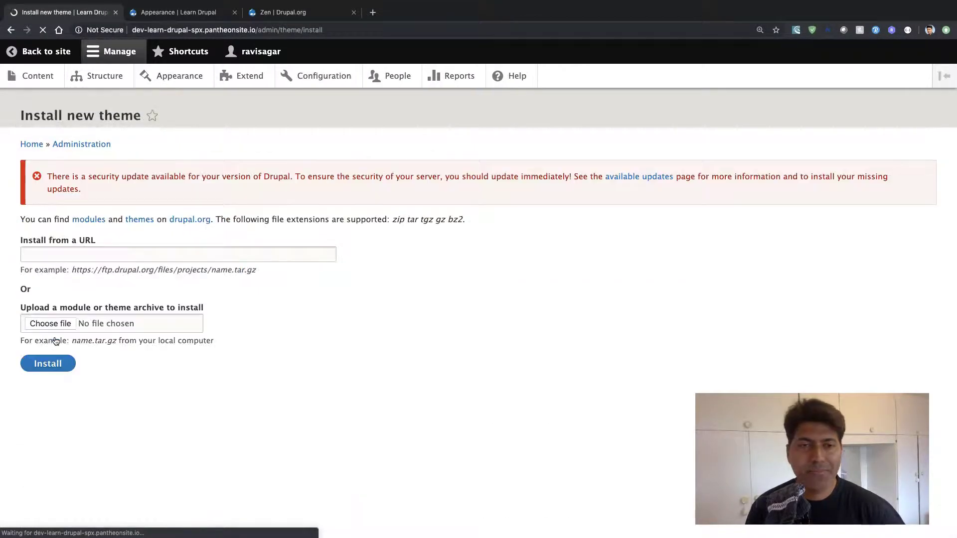
click(99, 254)
right_click(100, 252)
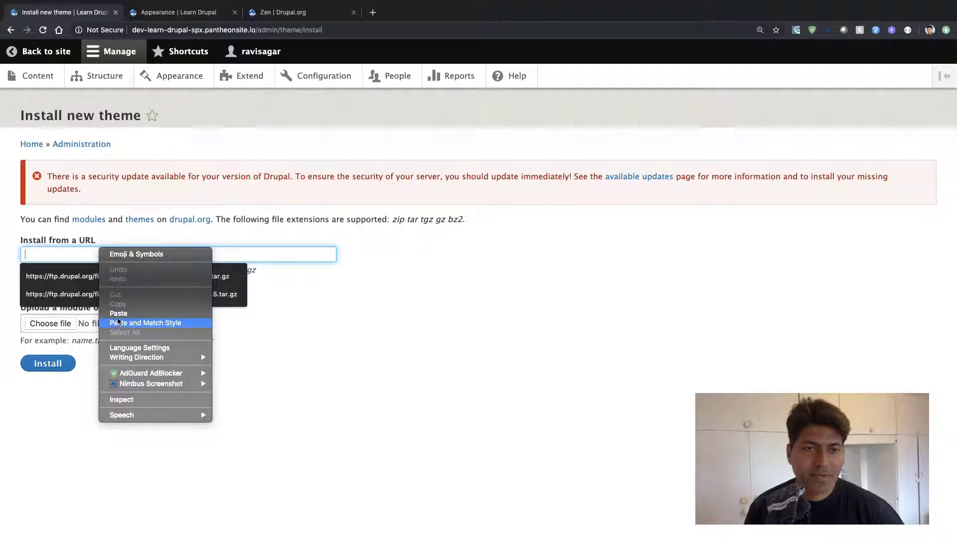
click(118, 314)
click(54, 364)
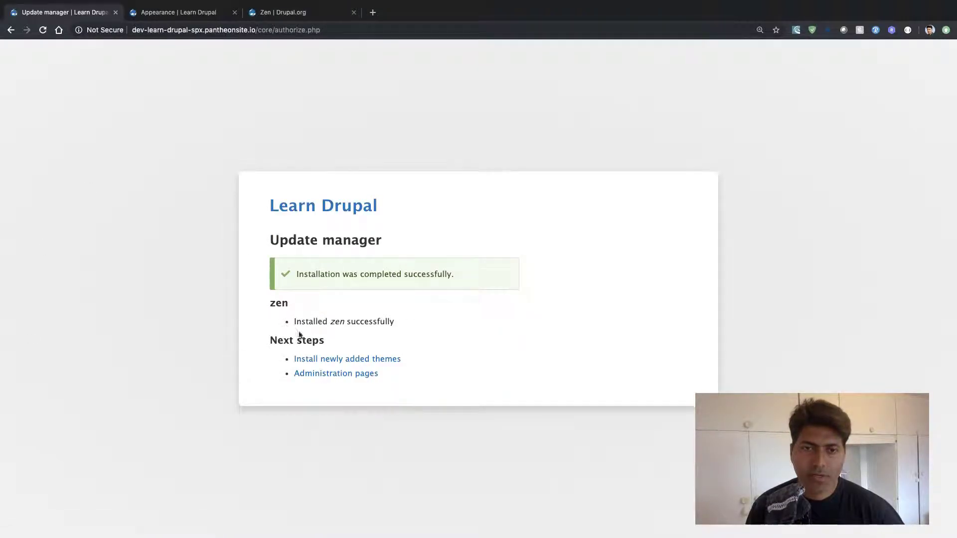
Enable Zen 8.x-7.0-alpha14 from the uninstalled themes list as the default theme.
click(333, 360)
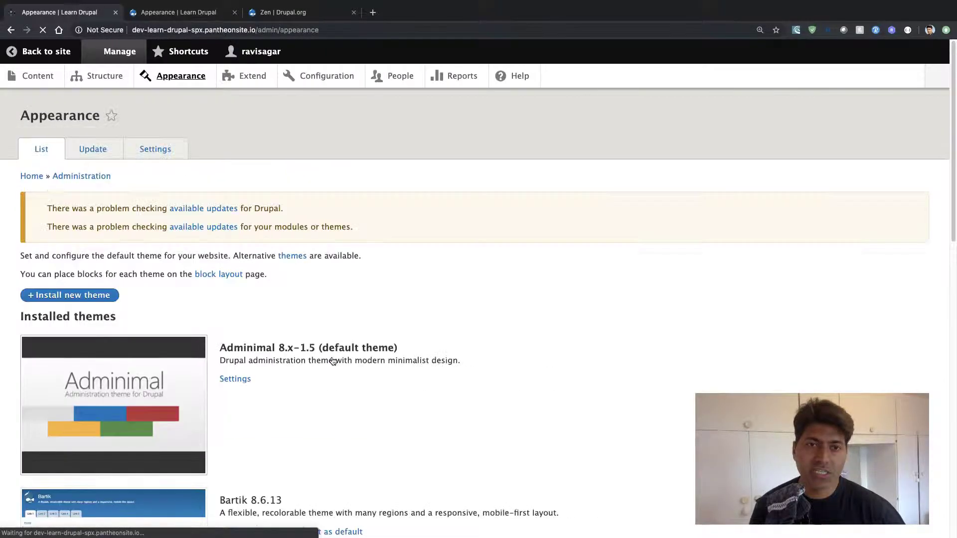
scroll(333, 360, down, 10)
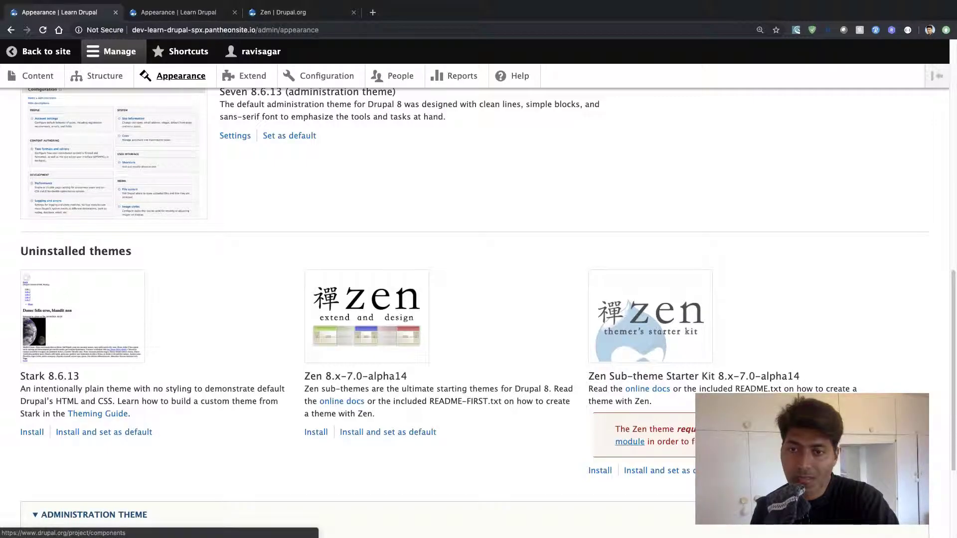
drag(418, 382, 310, 378)
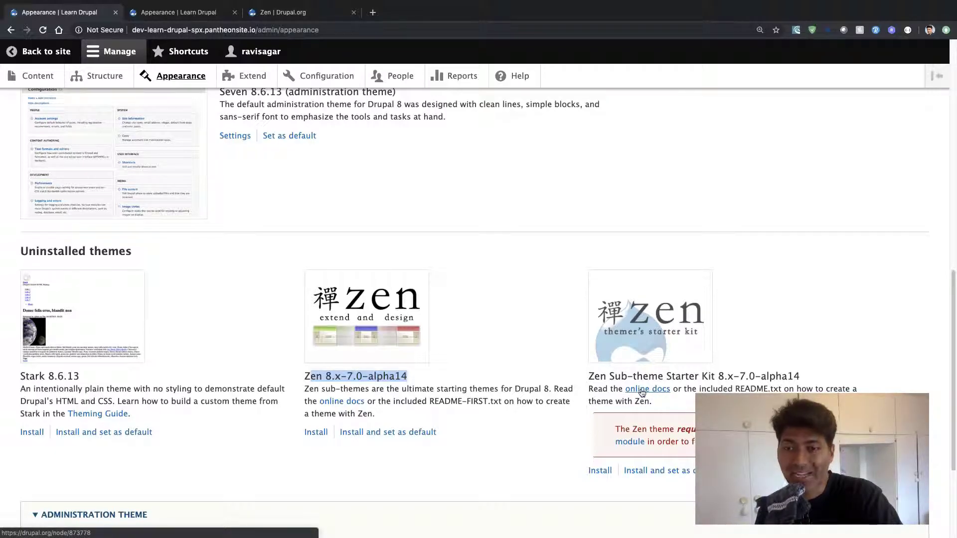
click(400, 433)
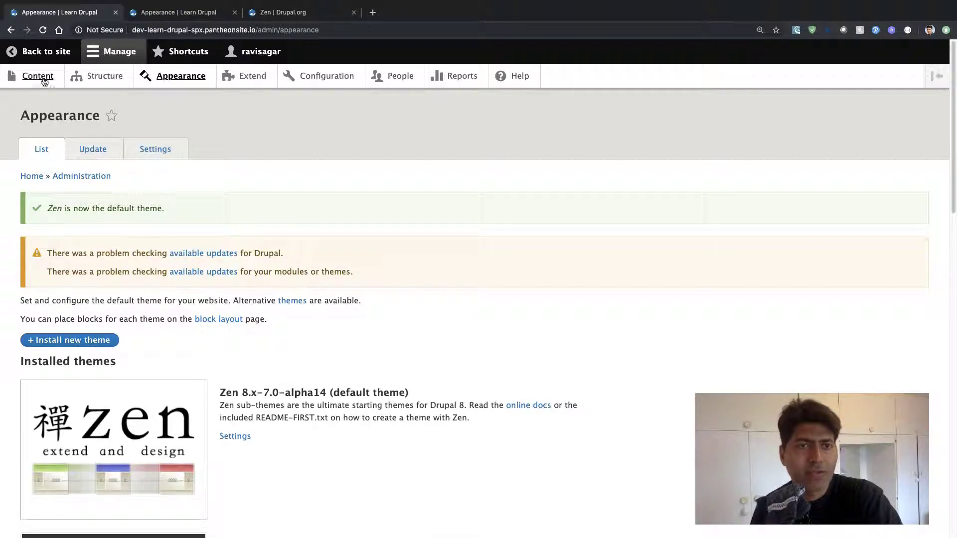
After the front page errors under Zen, make Bartik 8.6.13 the default theme again.
click(38, 51)
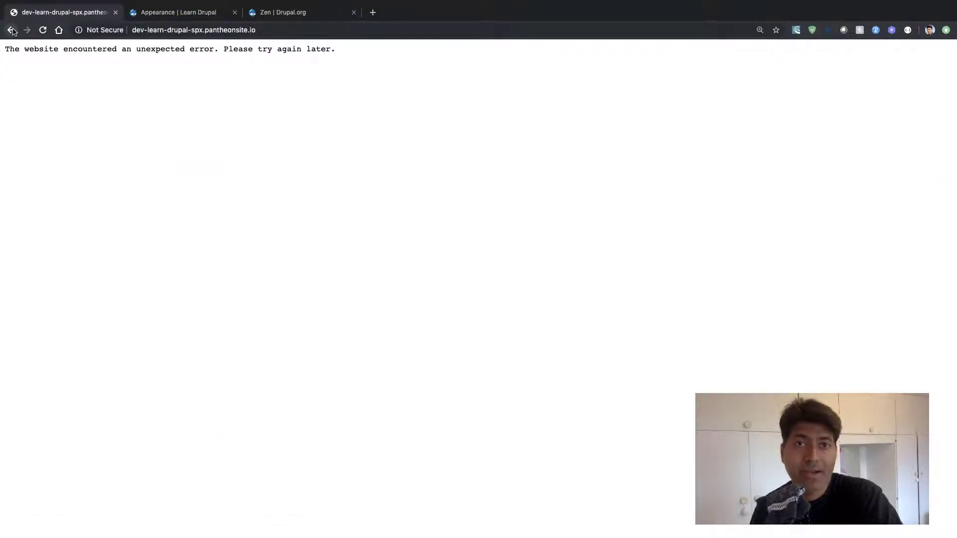
click(11, 30)
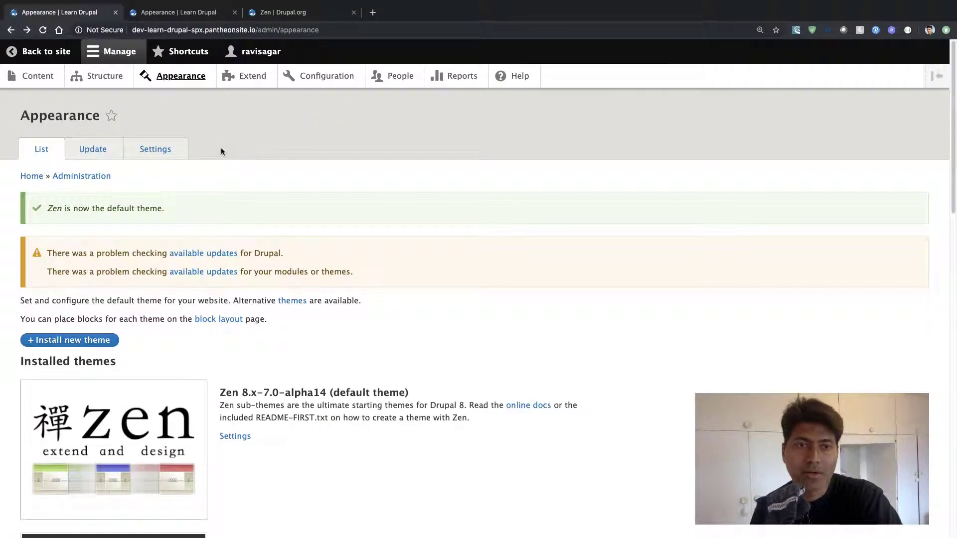
scroll(268, 200, down, 15)
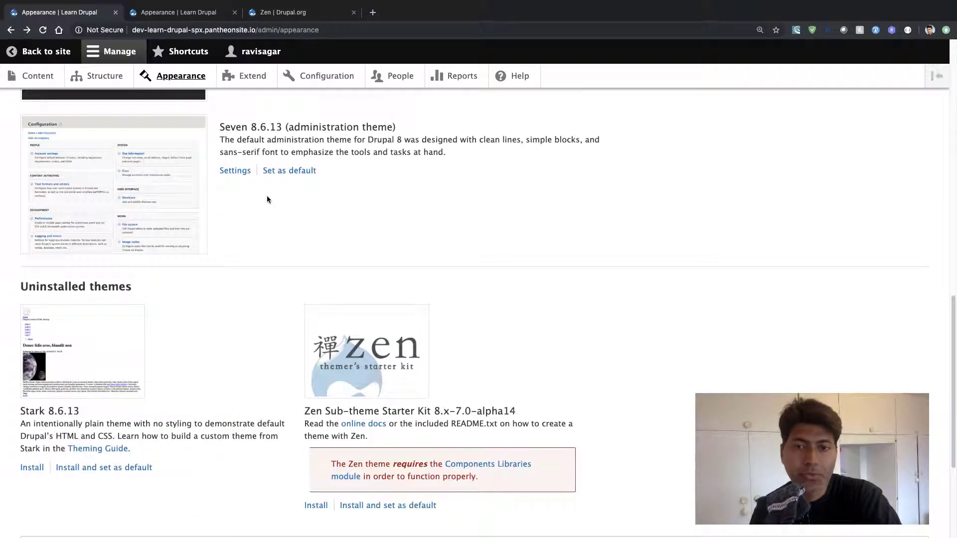
scroll(299, 232, down, 4)
scroll(414, 322, up, 12)
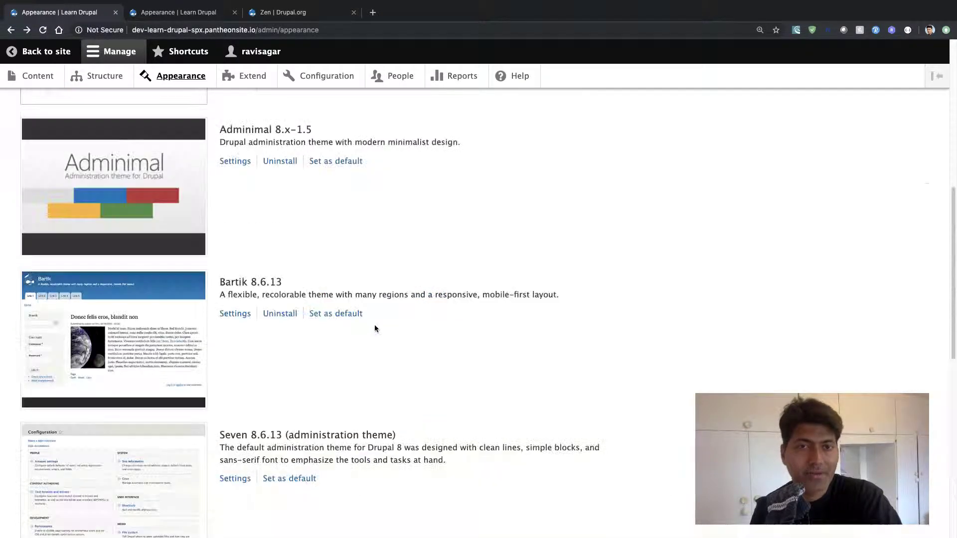
click(43, 30)
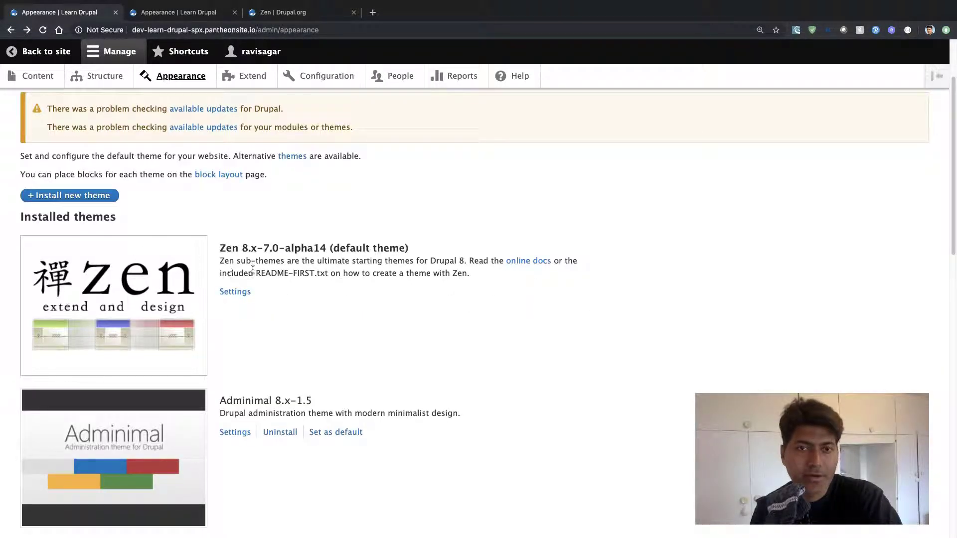
scroll(345, 253, down, 2)
scroll(284, 299, down, 4)
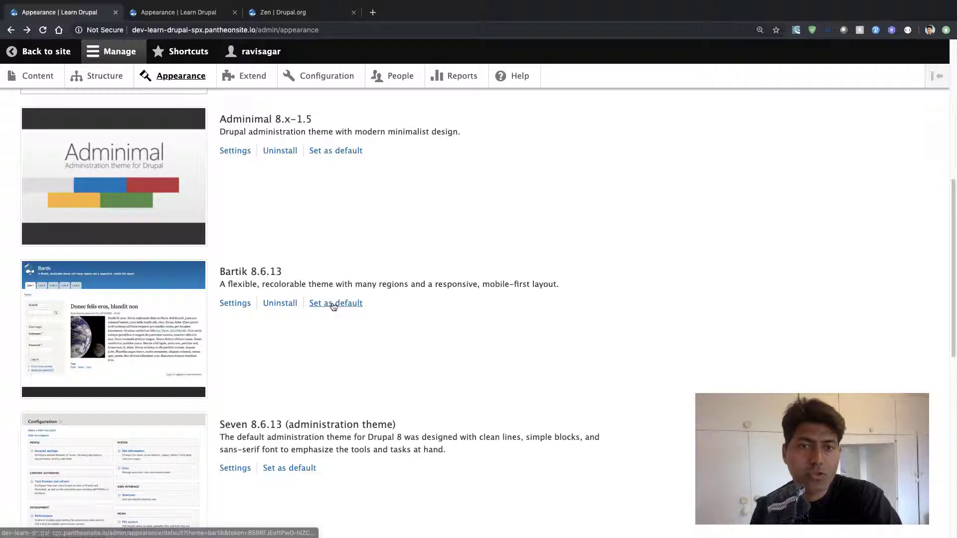
click(326, 301)
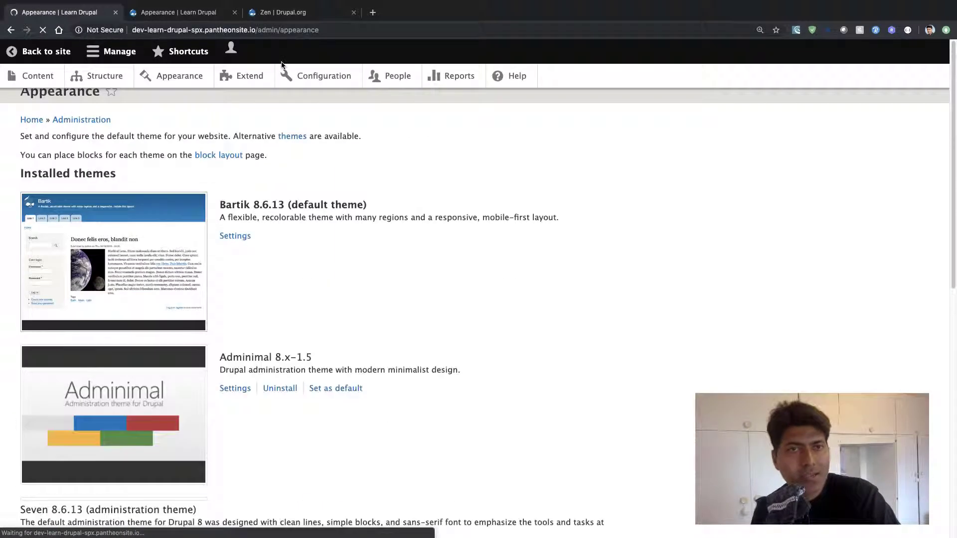
Return to the drupal.org theme listing and open the Corporate Clean project page.
click(283, 12)
click(11, 30)
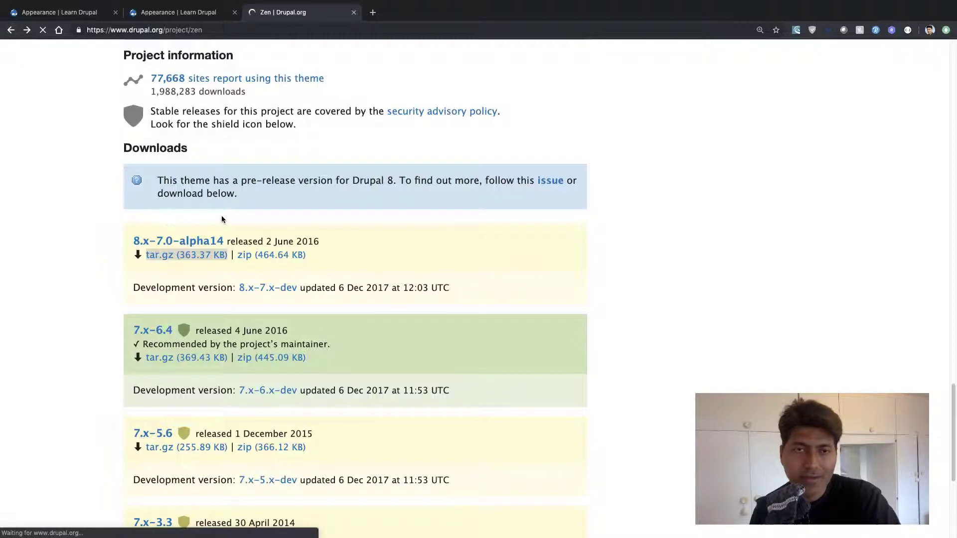
scroll(224, 259, down, 6)
scroll(225, 285, down, 15)
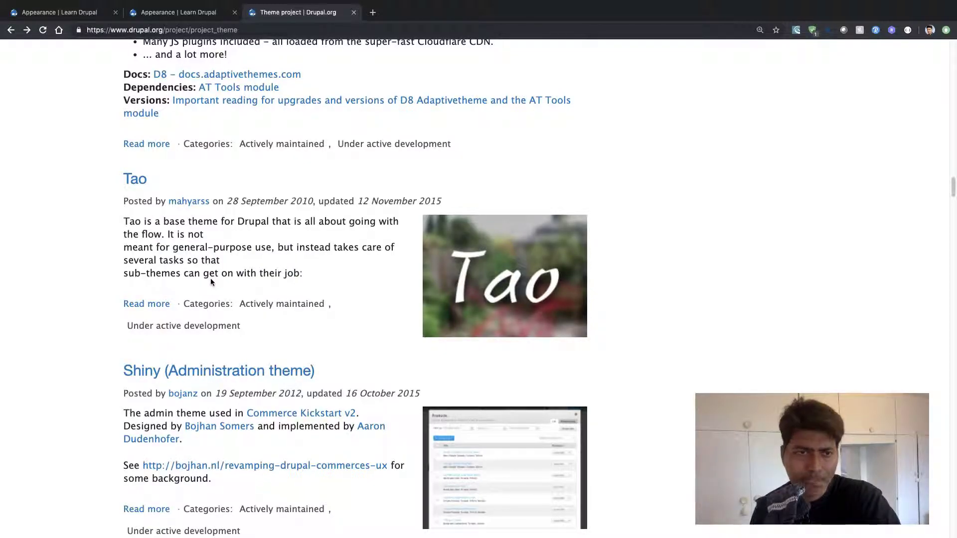
scroll(210, 283, down, 5)
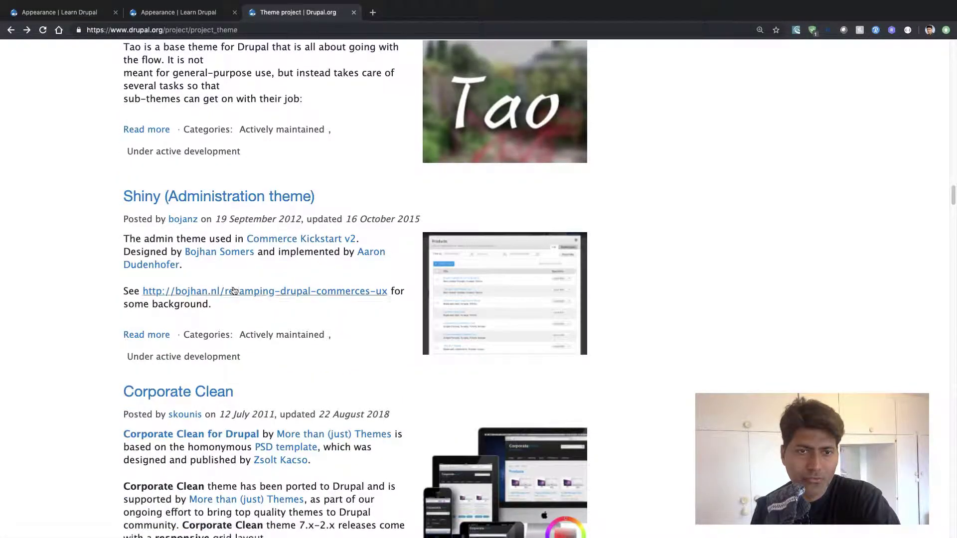
scroll(233, 291, down, 3)
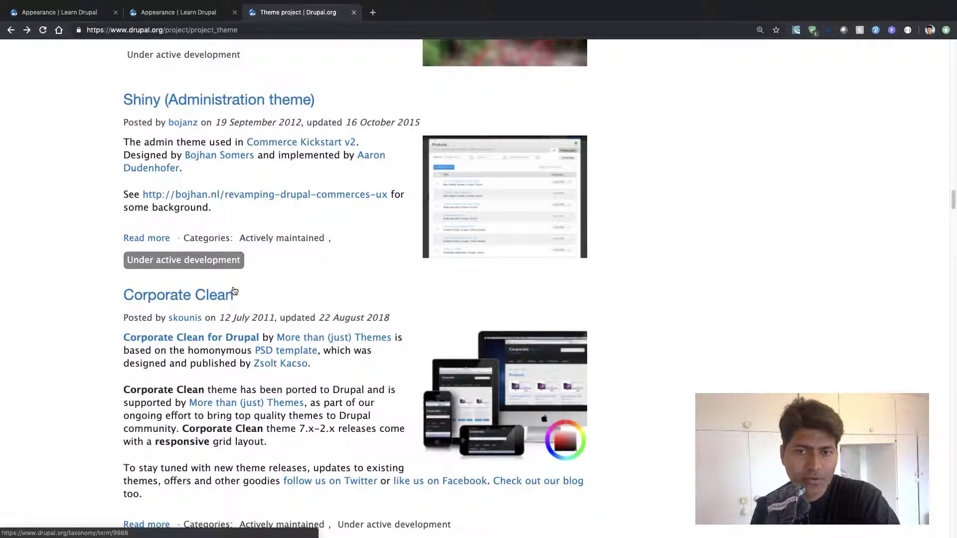
click(188, 304)
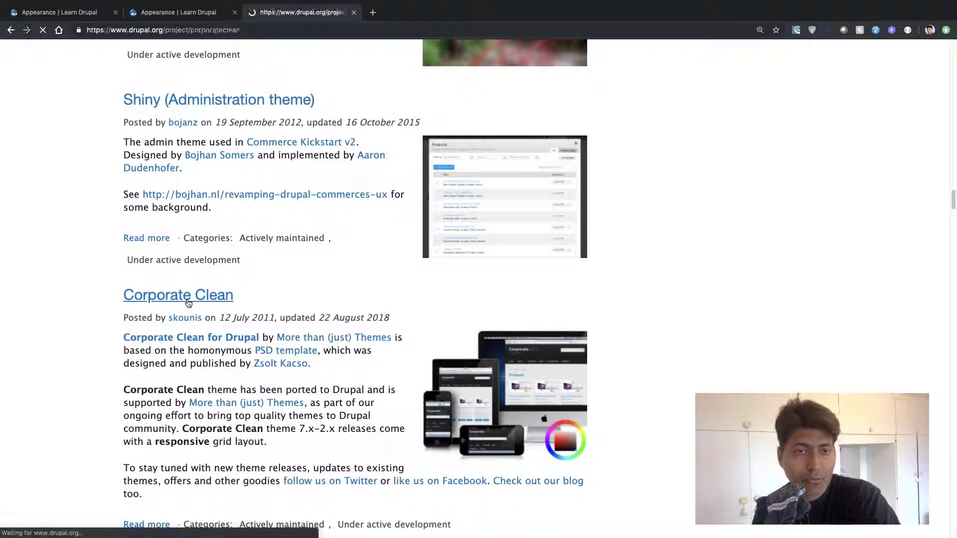
scroll(188, 303, down, 7)
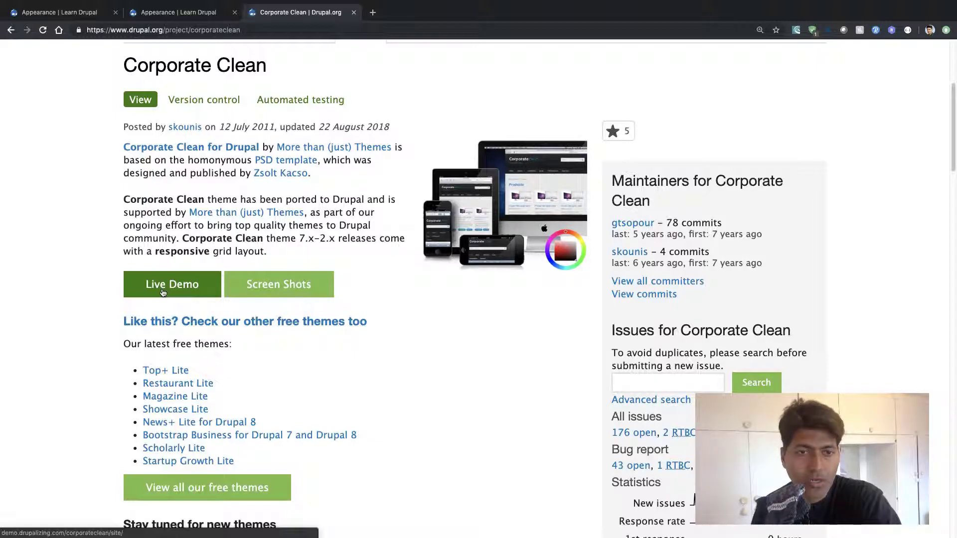
scroll(163, 292, down, 10)
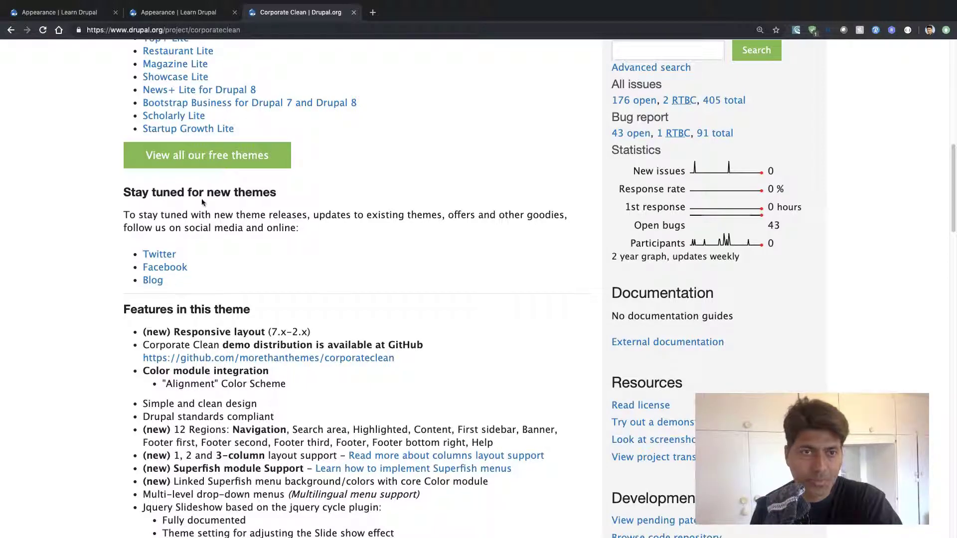
scroll(162, 292, up, 10)
Preview Corporate Clean's live demo slideshow, then check Downloads, which list only 7.x releases.
right_click(169, 293)
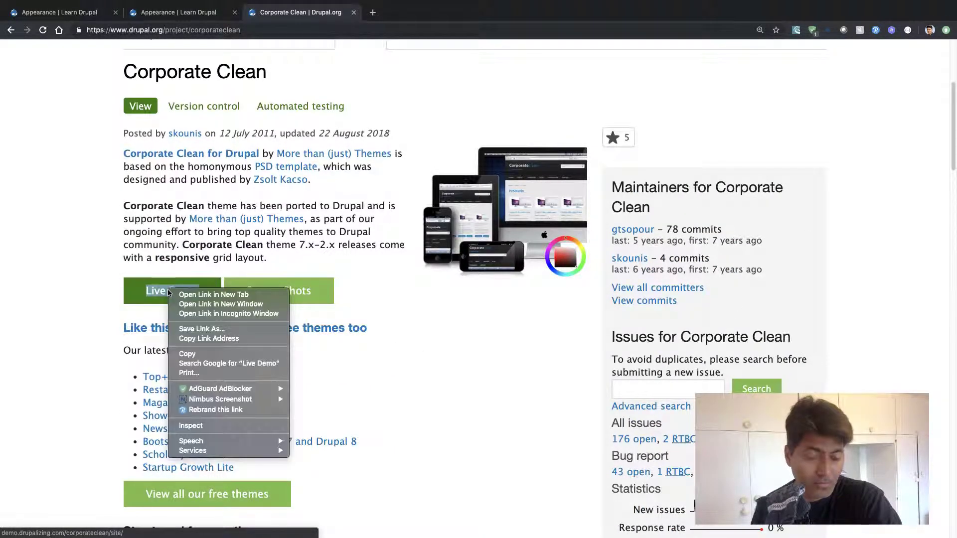
click(200, 294)
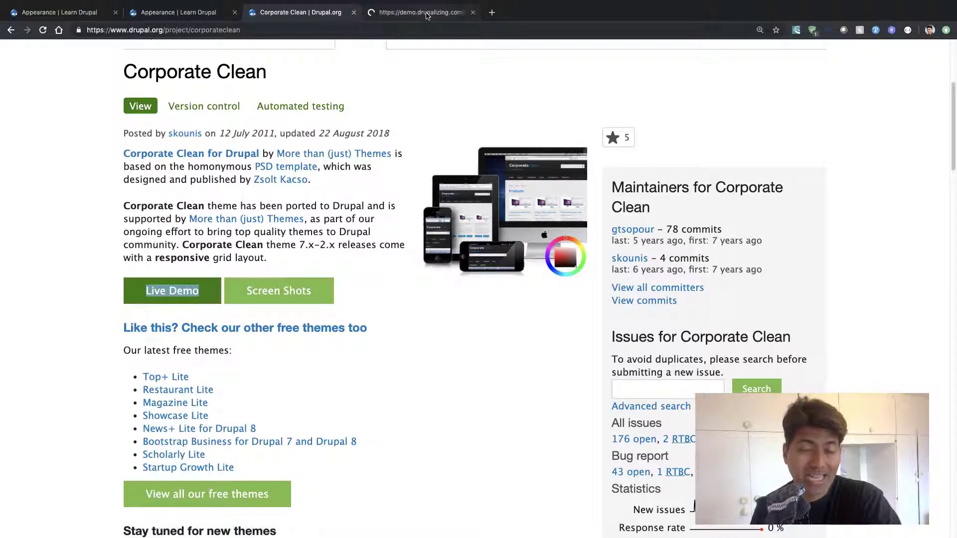
click(427, 15)
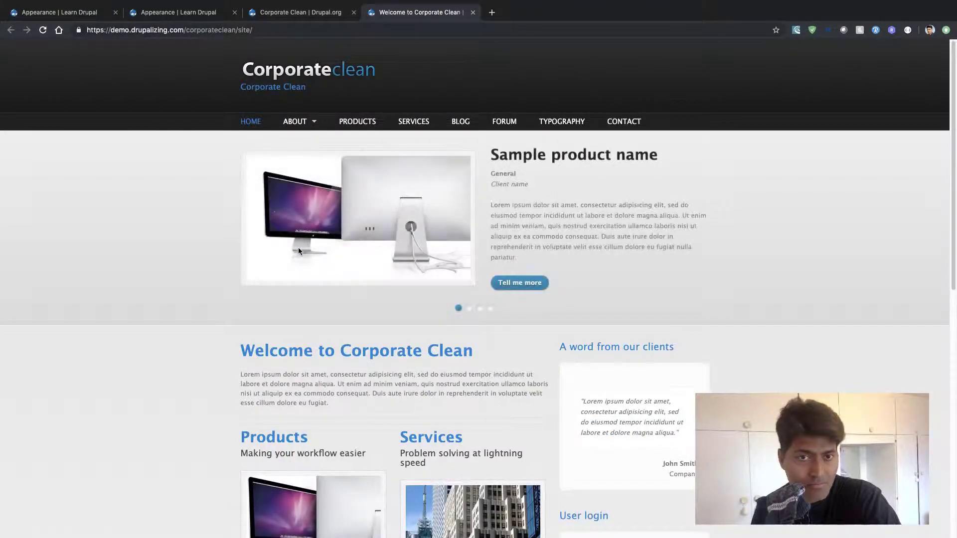
click(469, 308)
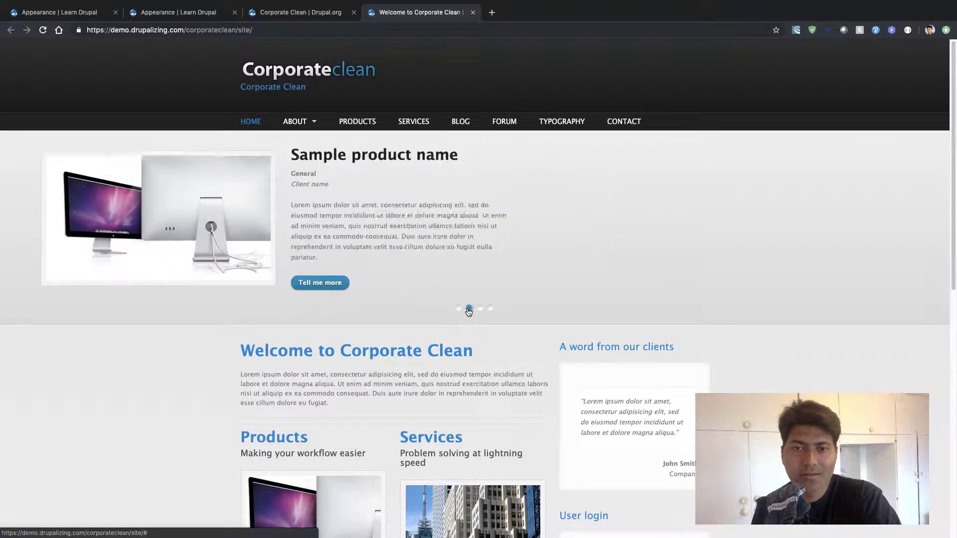
click(480, 308)
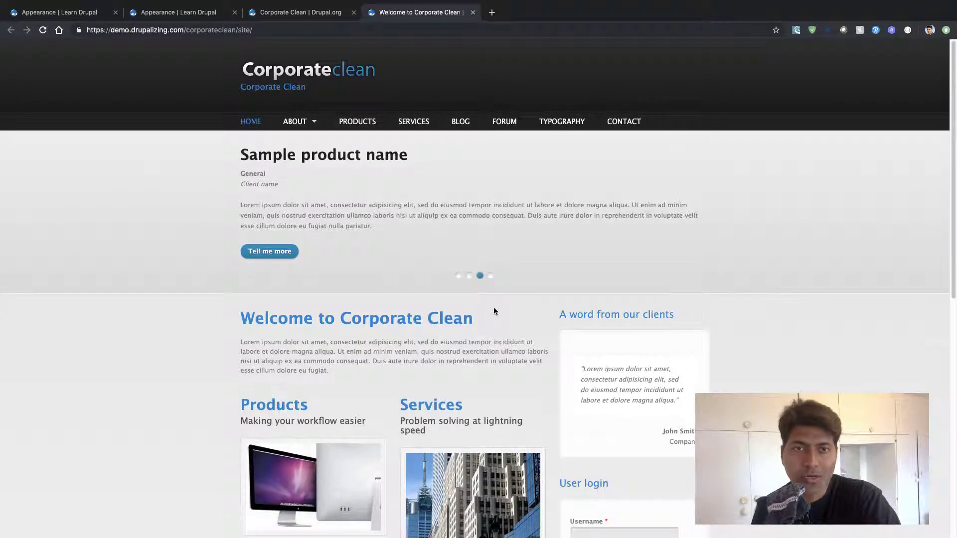
click(473, 12)
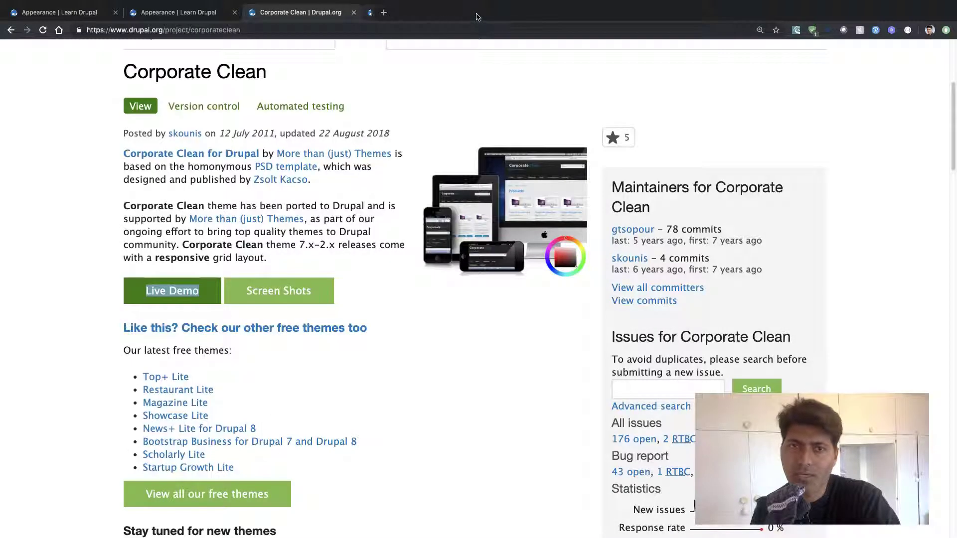
scroll(420, 268, down, 6)
scroll(420, 268, down, 15)
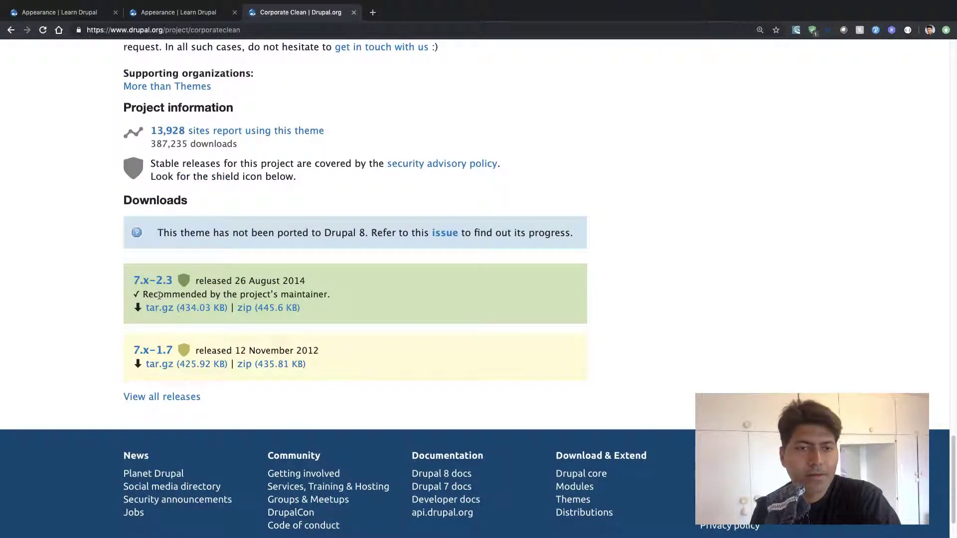
Filter the drupal.org theme listing to Full projects with 8.x core compatibility.
click(10, 30)
scroll(176, 235, up, 20)
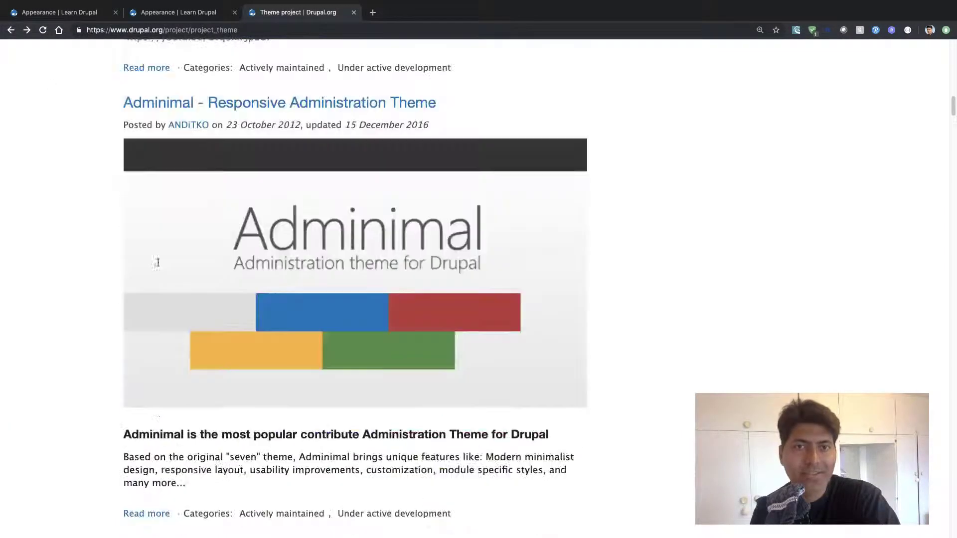
scroll(149, 266, down, 4)
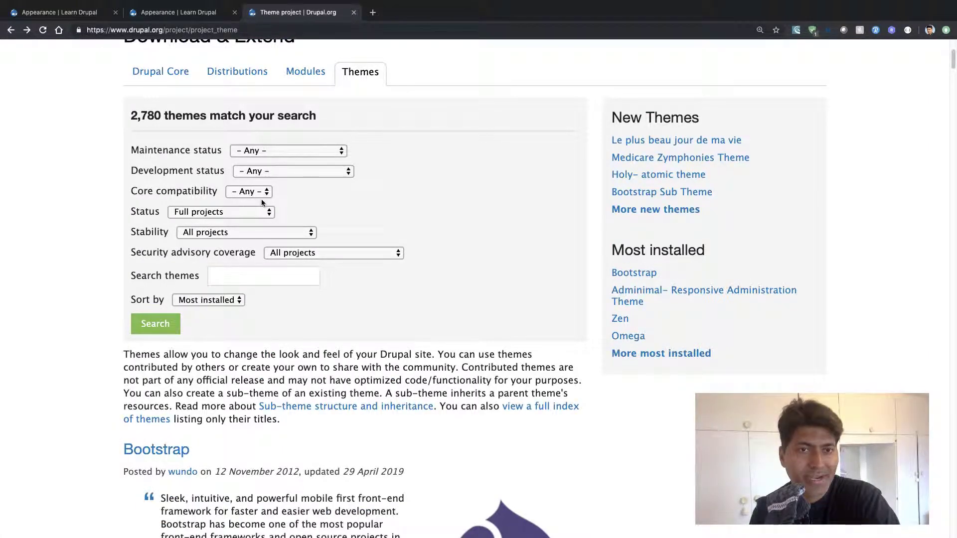
click(231, 215)
click(232, 216)
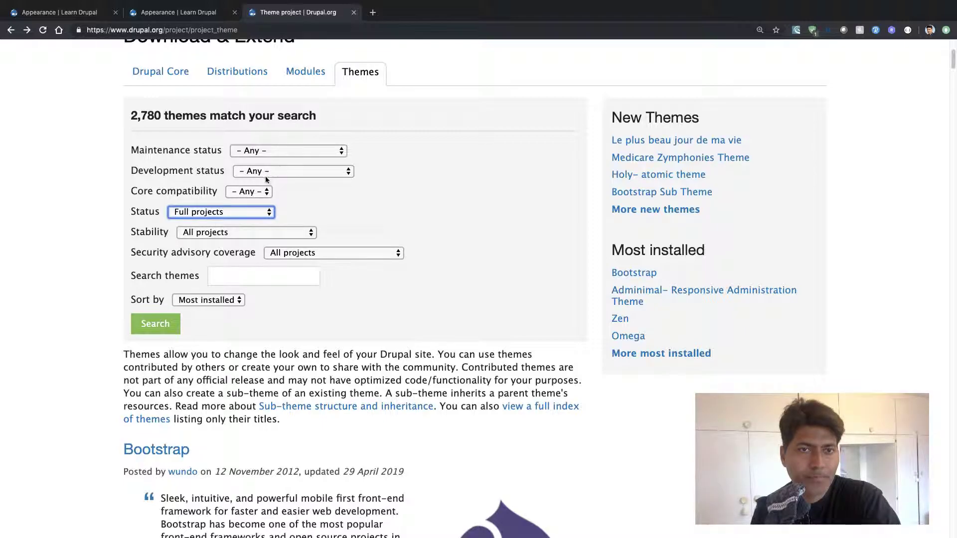
click(252, 191)
click(248, 209)
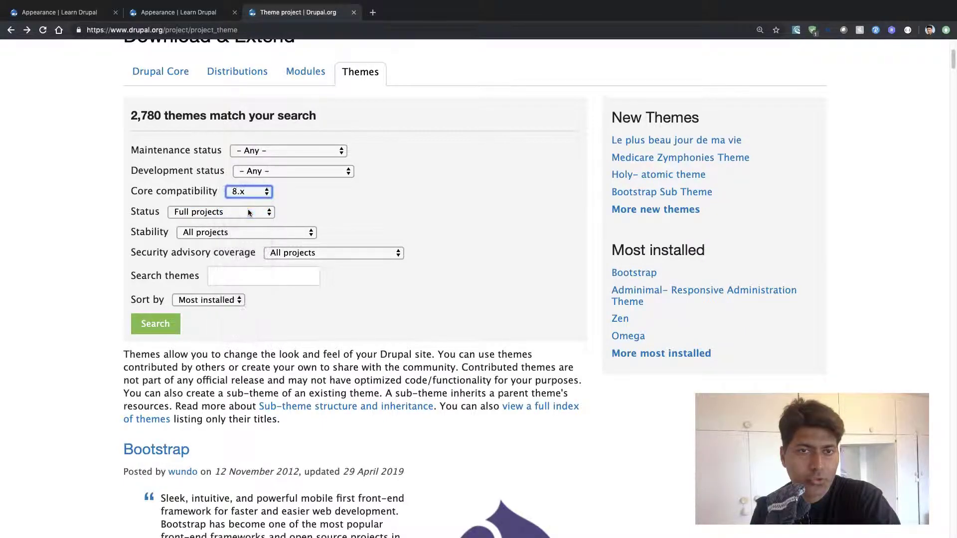
click(157, 328)
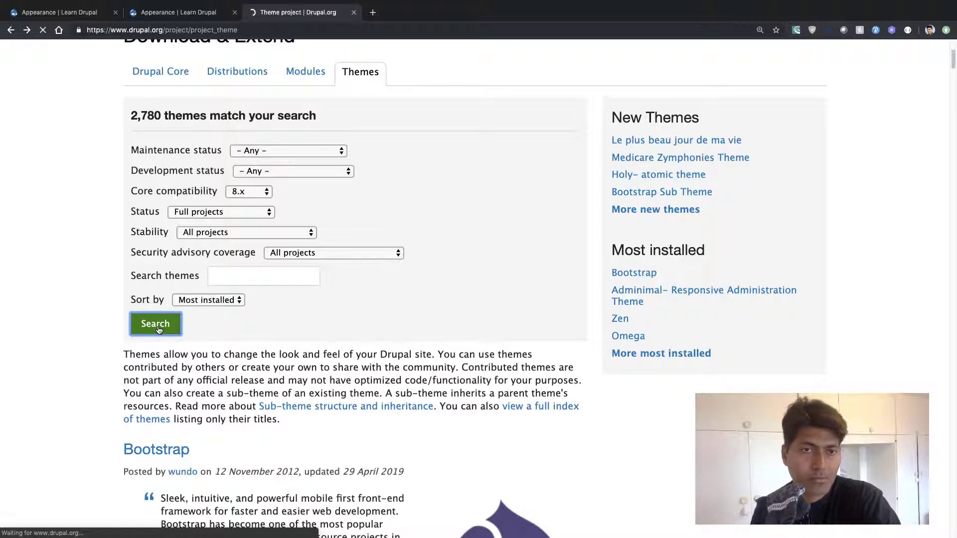
Browse the 8.x results past Barrio and AdaptiveTheme to the Drupal8 Zymphonies Theme.
scroll(159, 330, down, 10)
scroll(159, 330, down, 10)
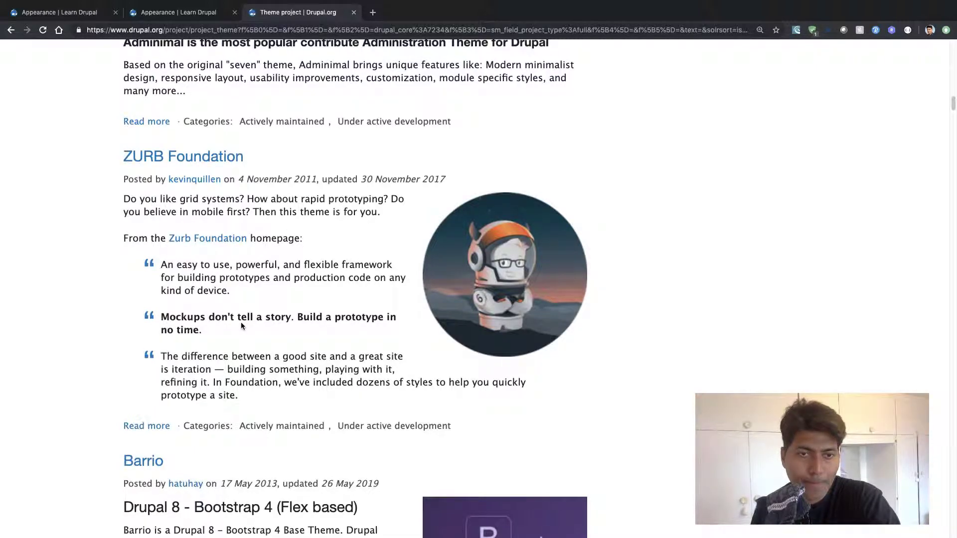
scroll(241, 323, down, 6)
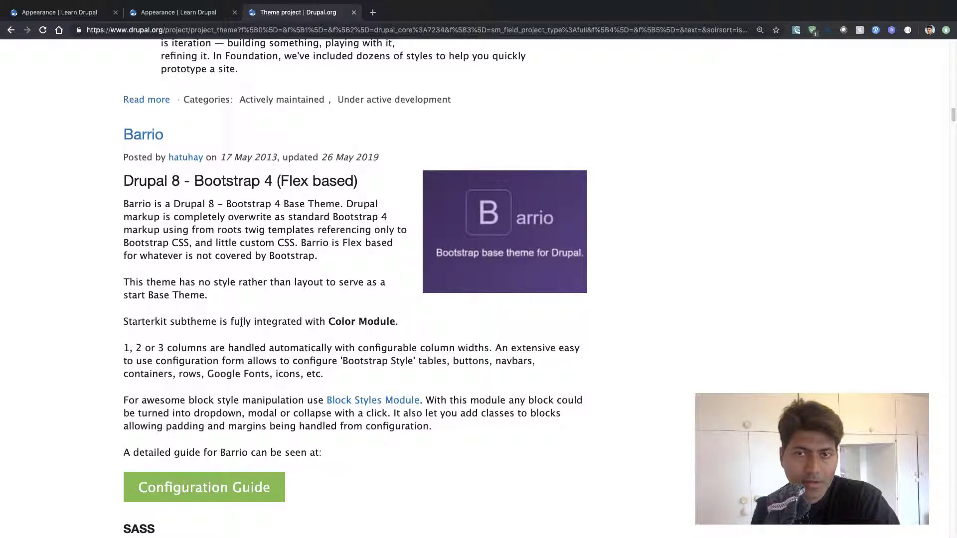
scroll(242, 323, down, 15)
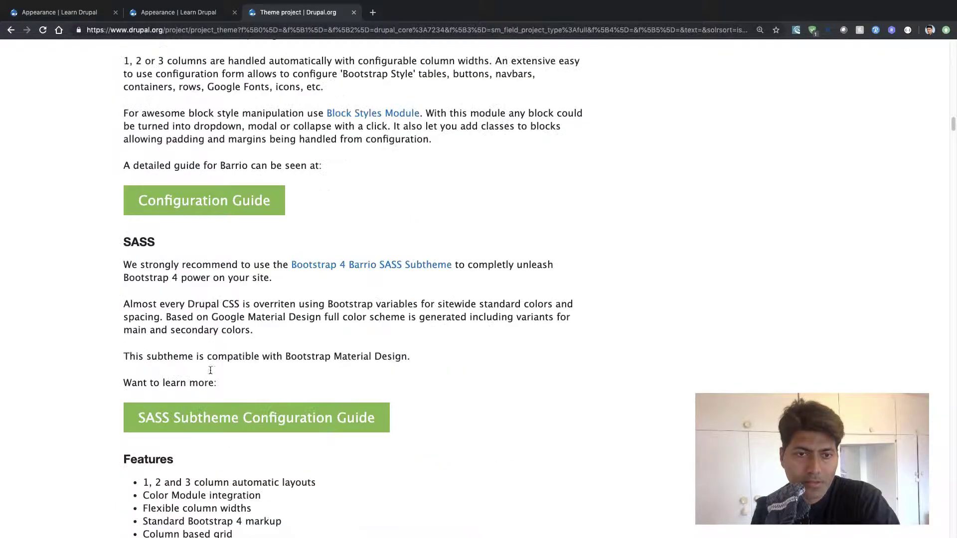
scroll(210, 372, down, 10)
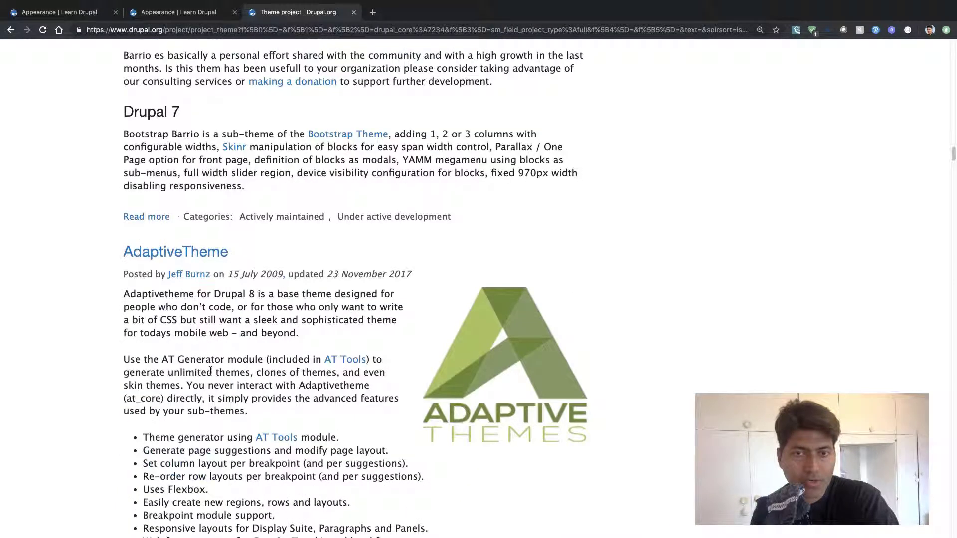
scroll(211, 373, down, 10)
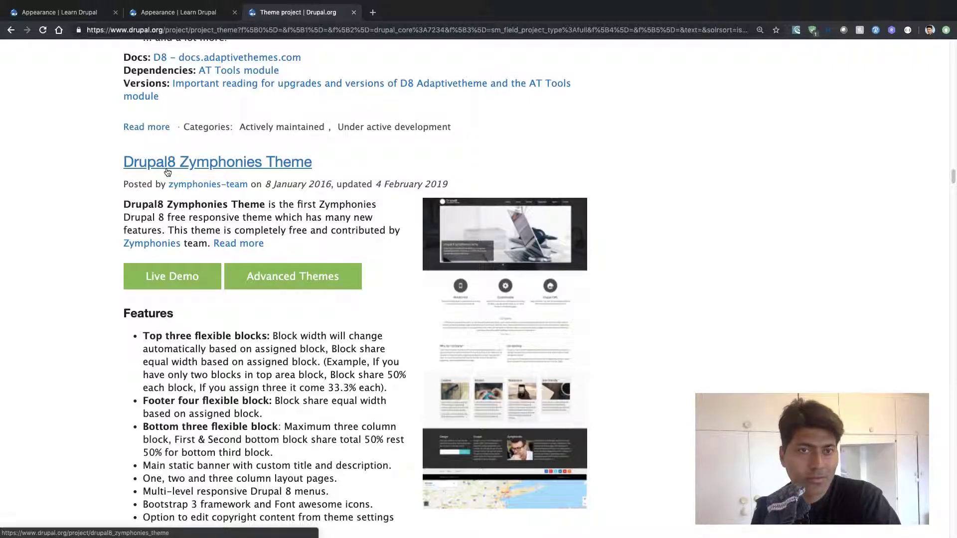
View the Zymphonies live demo in a new tab, then close it.
right_click(161, 282)
click(162, 282)
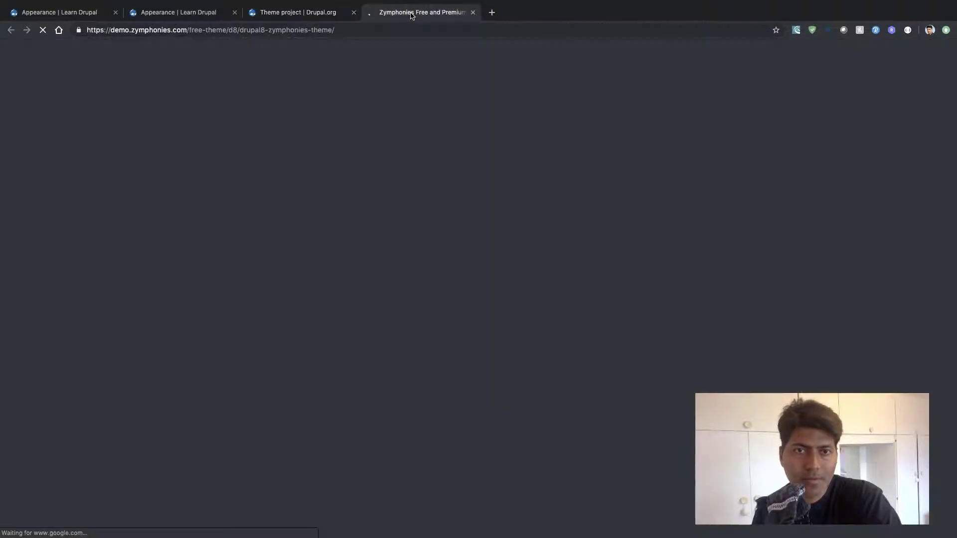
click(412, 14)
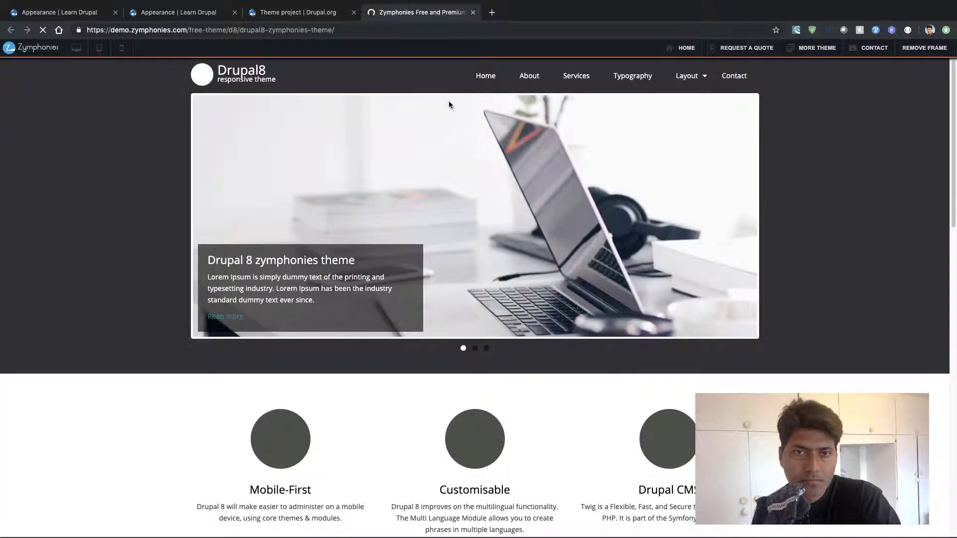
scroll(423, 124, down, 5)
scroll(406, 154, up, 3)
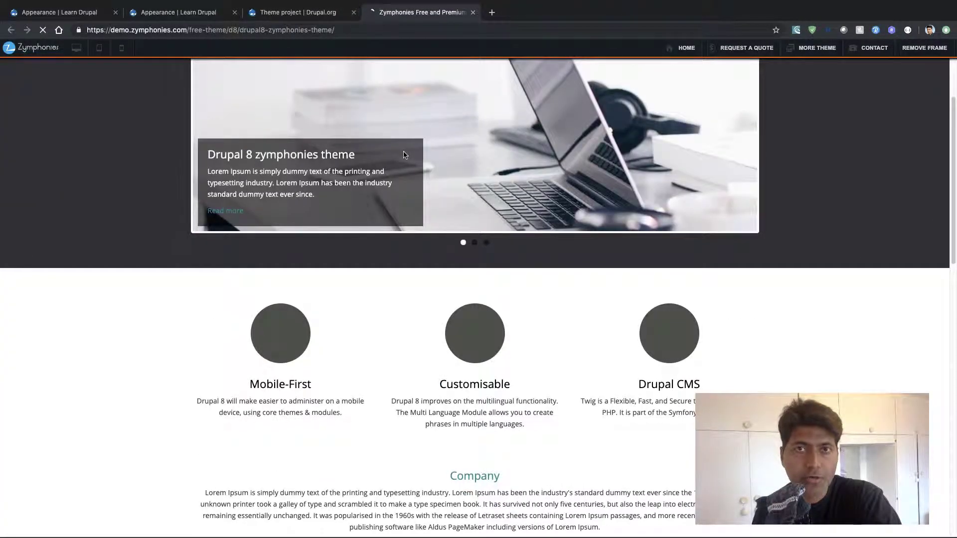
click(473, 12)
Open the Nexus Theme project page from the listing.
scroll(162, 367, down, 10)
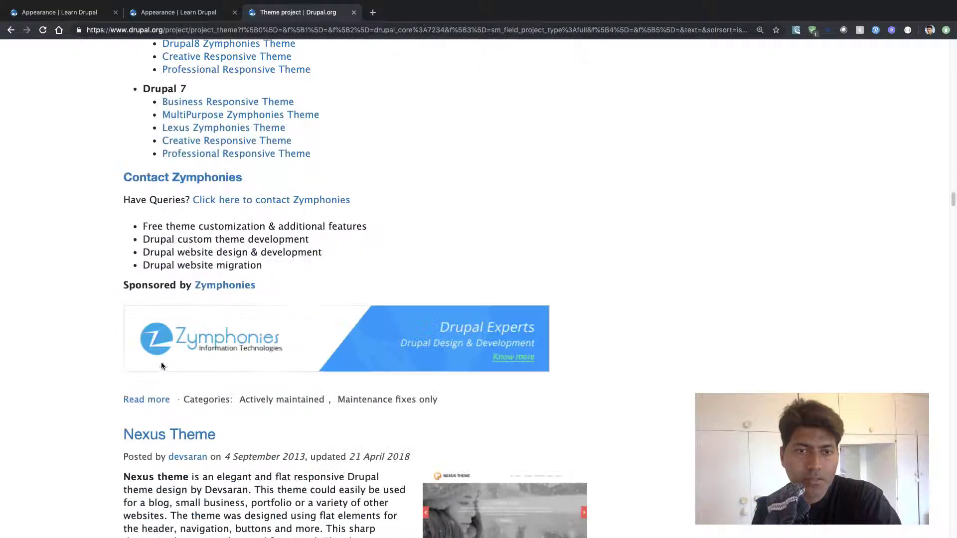
scroll(163, 367, down, 5)
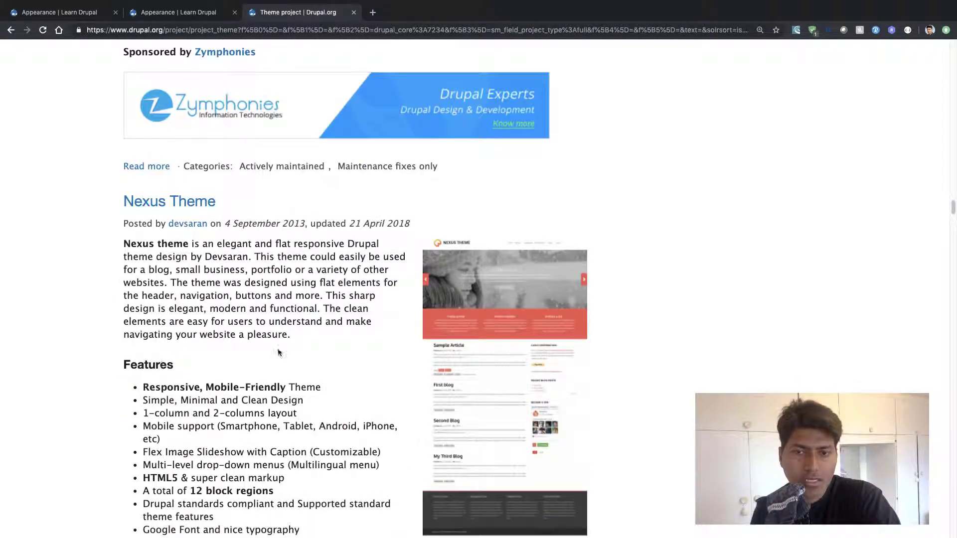
click(170, 202)
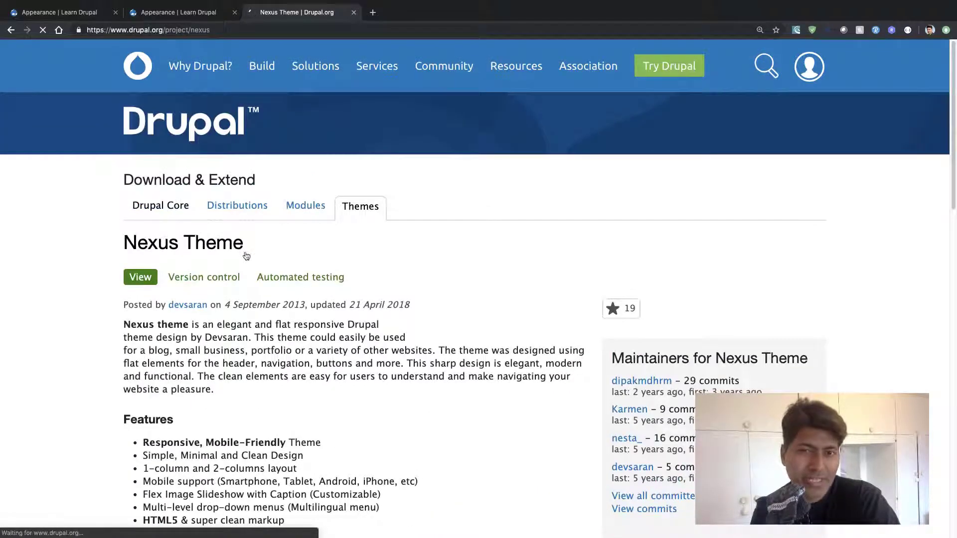
scroll(310, 318, down, 10)
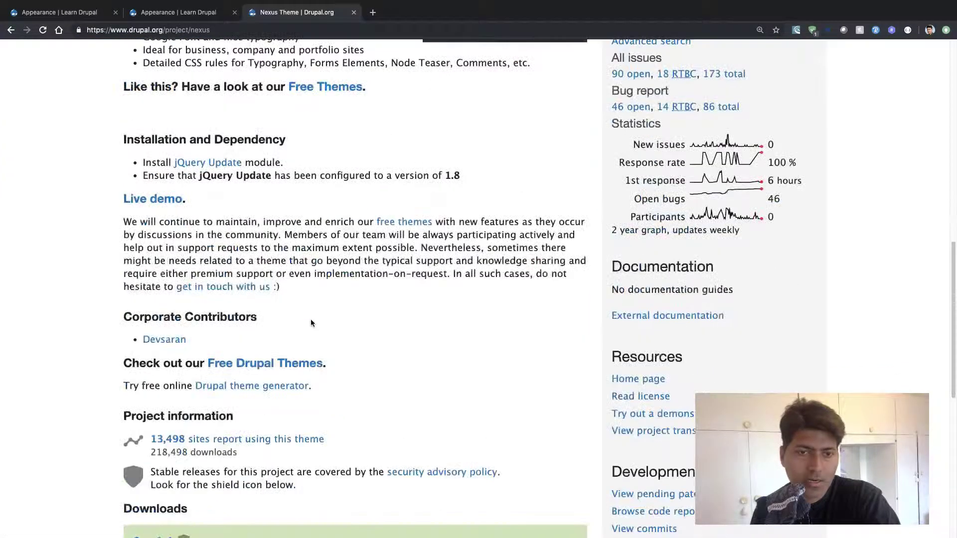
Open the Nexus live demo in a new tab and look over its slideshow and blog posts.
right_click(154, 277)
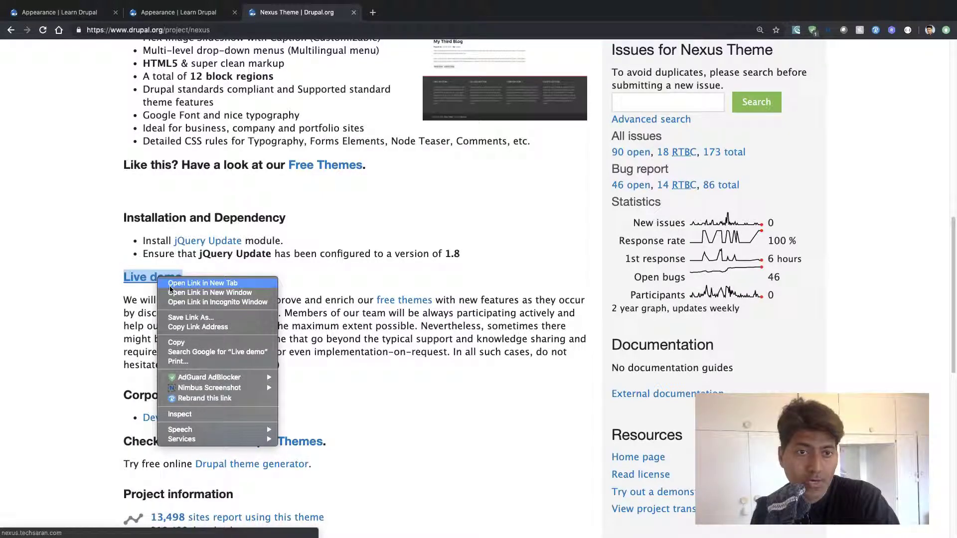
click(192, 280)
click(401, 12)
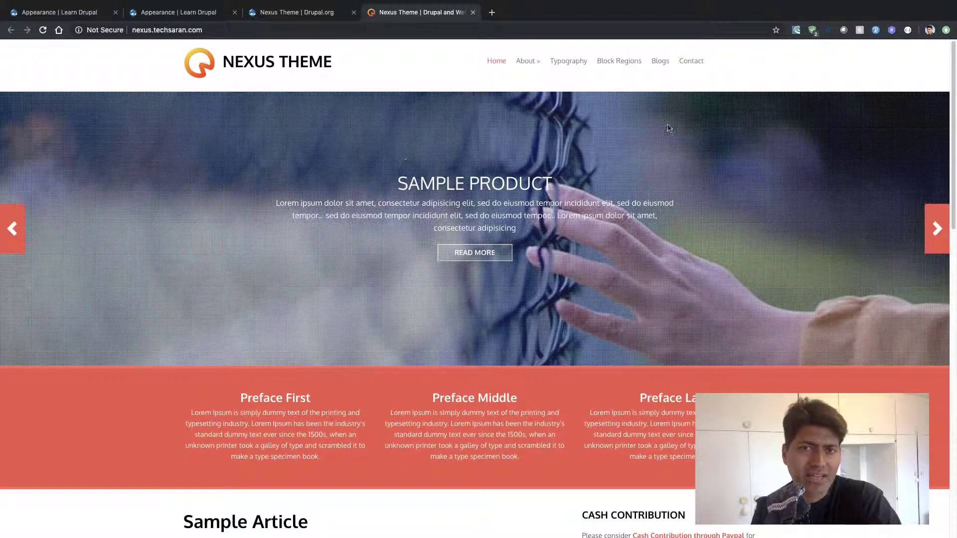
scroll(734, 248, down, 9)
scroll(733, 248, up, 3)
scroll(734, 248, down, 5)
scroll(687, 254, up, 4)
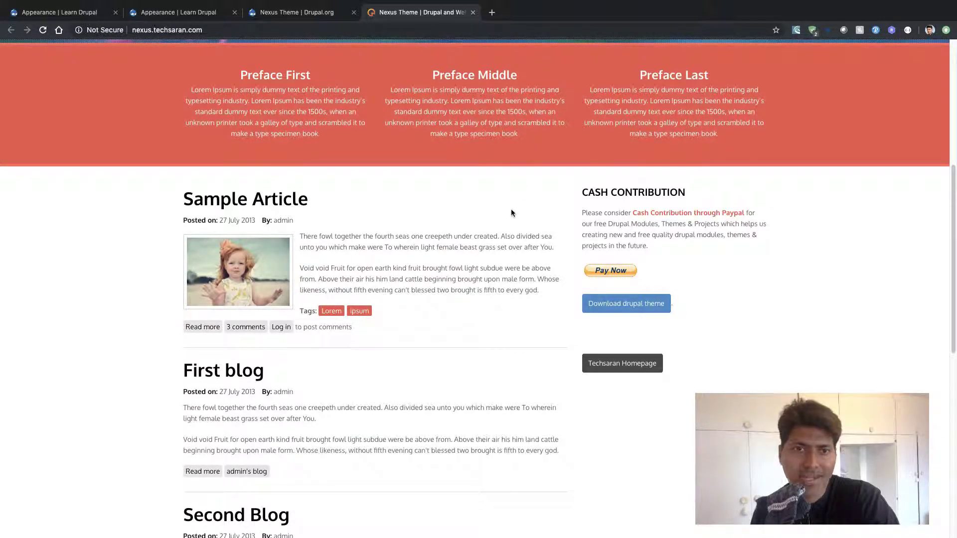
scroll(324, 299, down, 5)
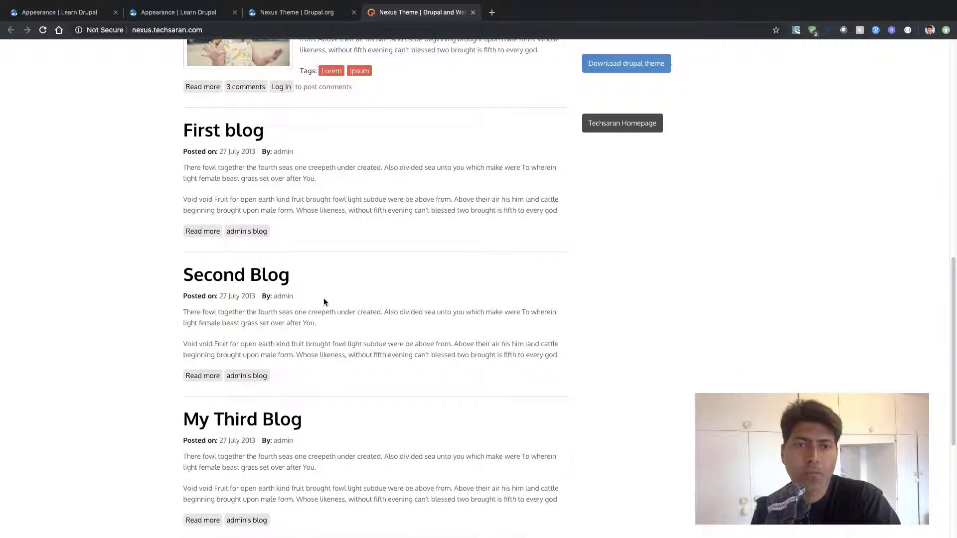
Close the Nexus demo, copy the 8.x-1.4 tar.gz link address, and switch back to Appearance.
click(473, 13)
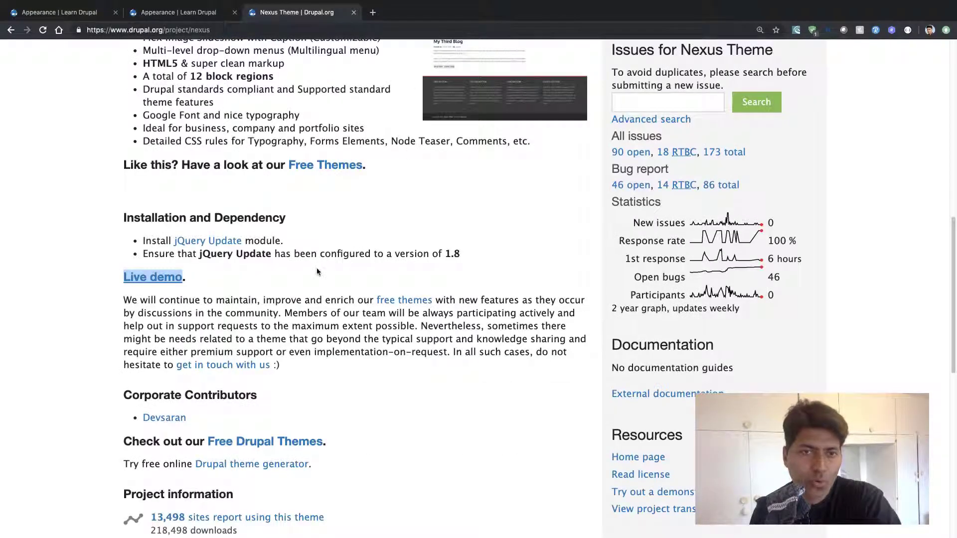
scroll(293, 277, down, 5)
right_click(174, 316)
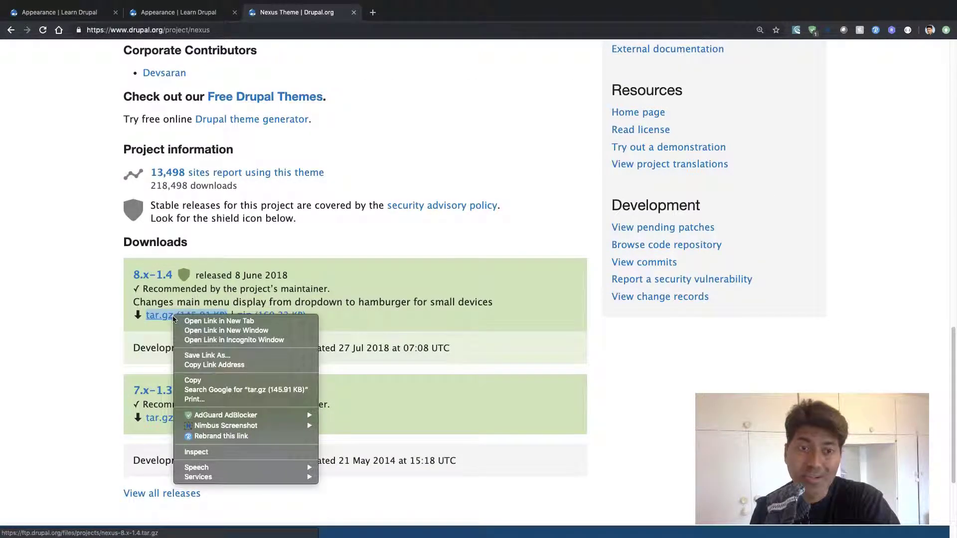
click(213, 365)
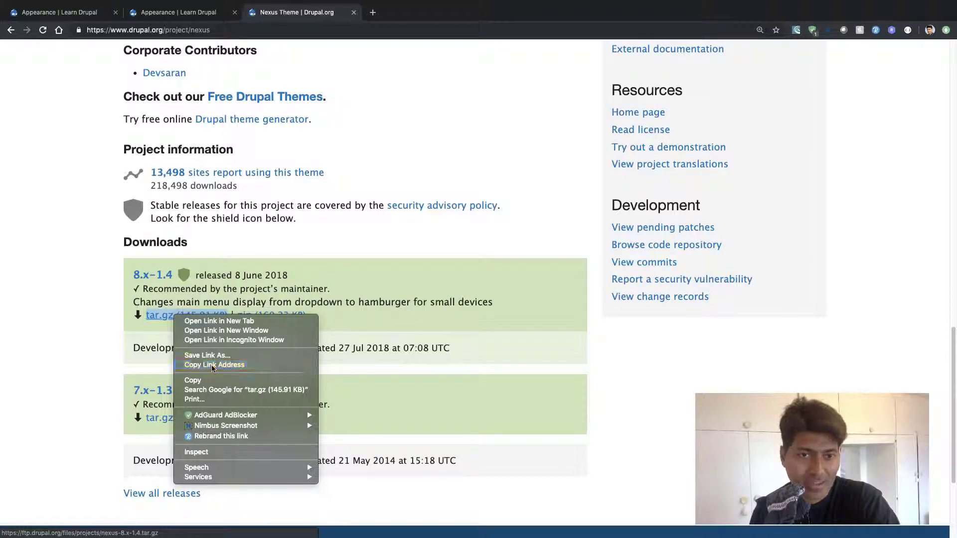
click(74, 13)
scroll(182, 274, down, 2)
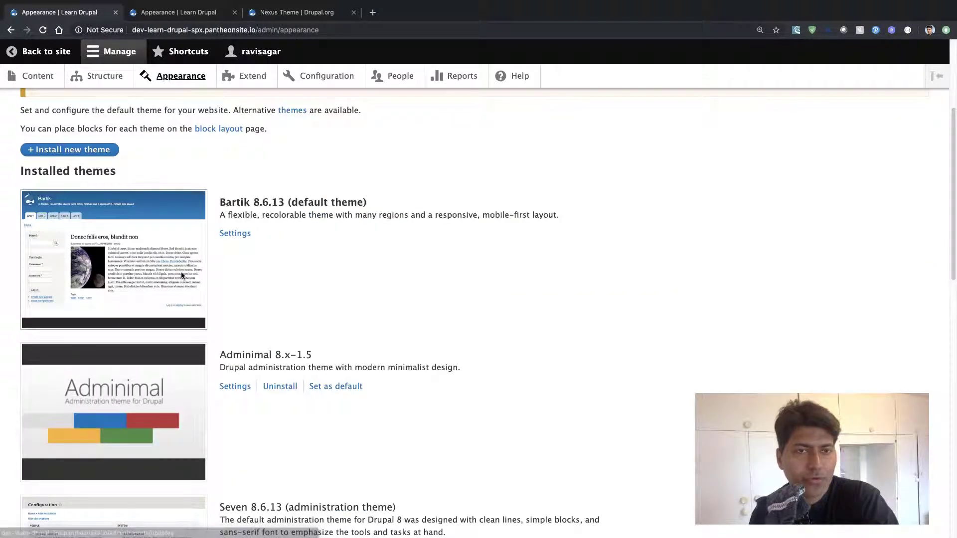
scroll(181, 271, up, 4)
Paste the nexus-8.x-1.4.tar.gz address into Install from a URL and install it.
click(83, 341)
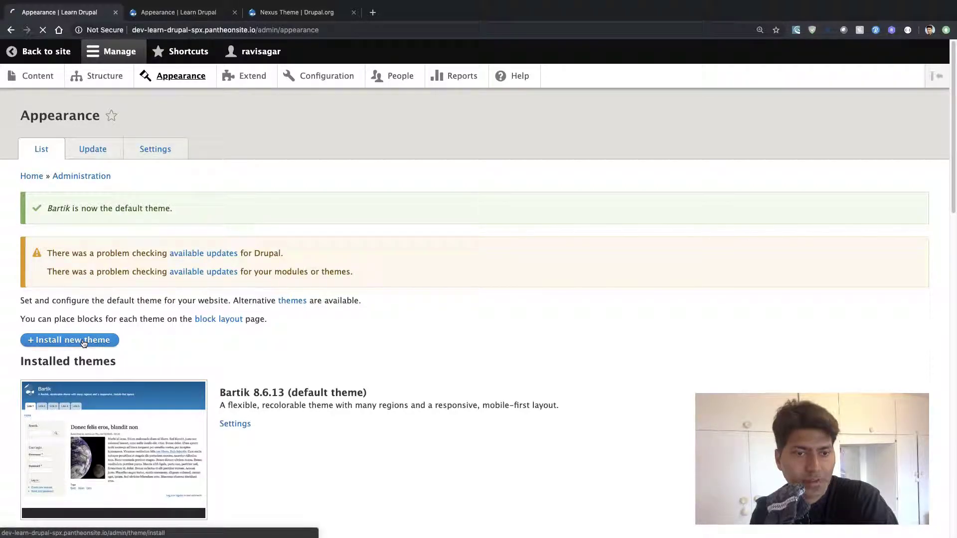
right_click(181, 205)
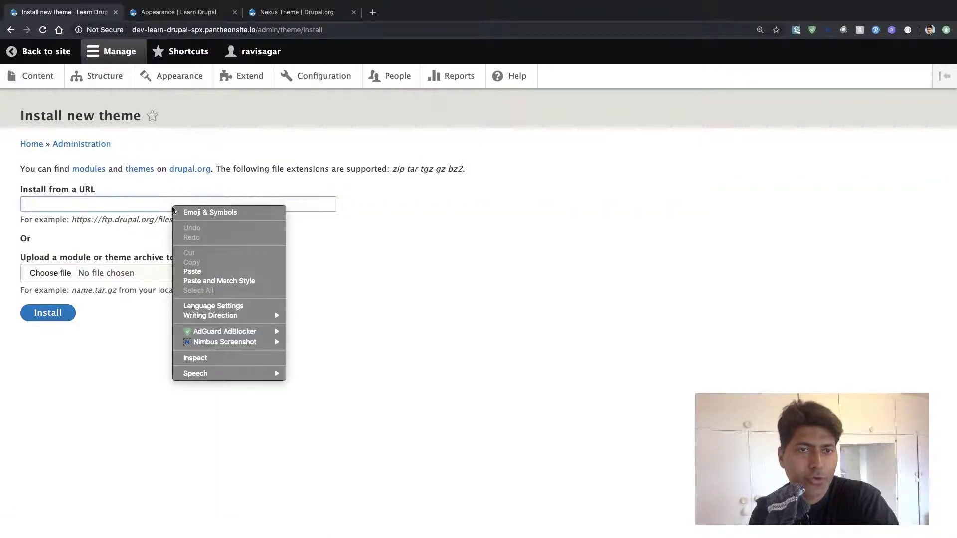
click(147, 206)
right_click(147, 203)
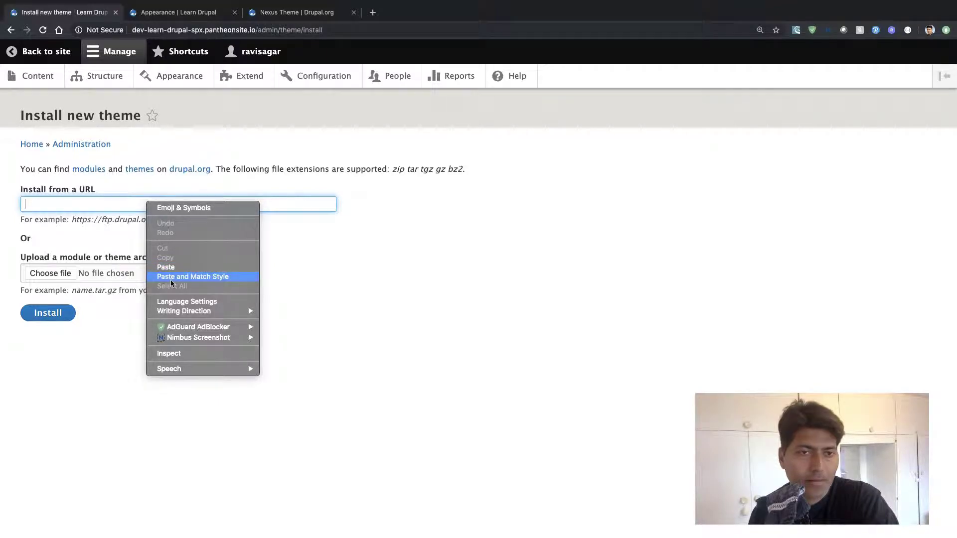
click(167, 267)
drag(172, 204, 293, 206)
click(294, 248)
click(44, 321)
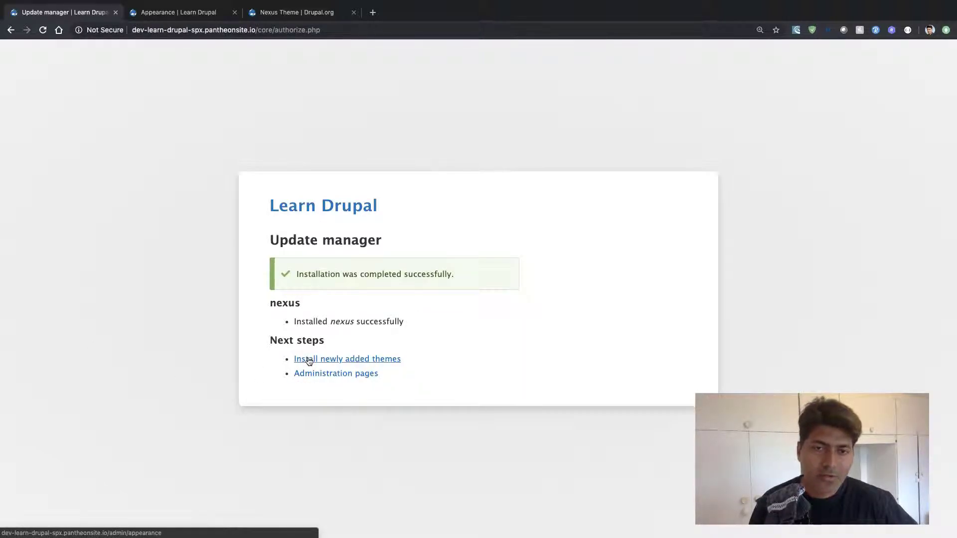
Set Nexus Theme 8.x-1.4 as default, then view the front page's Sample Product slideshow.
click(309, 360)
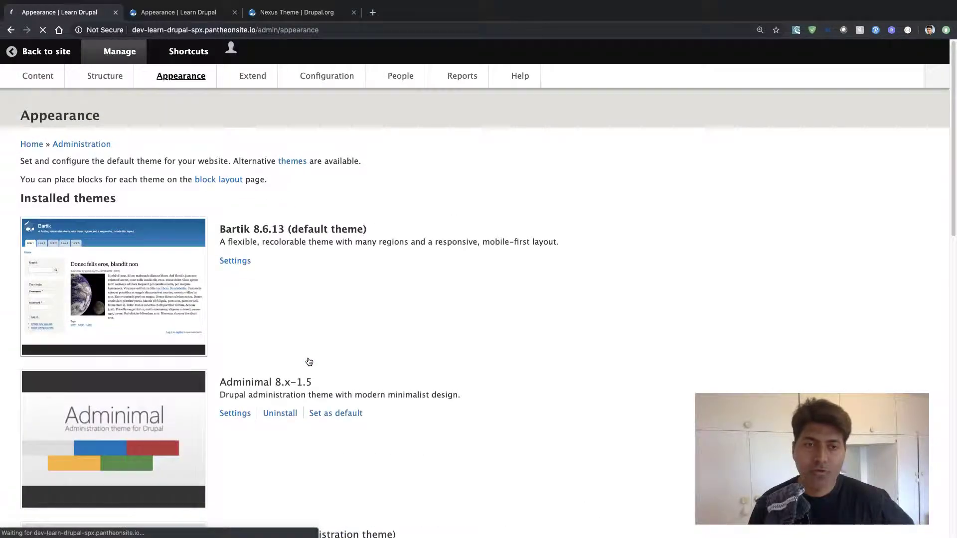
scroll(309, 361, down, 8)
scroll(309, 361, down, 4)
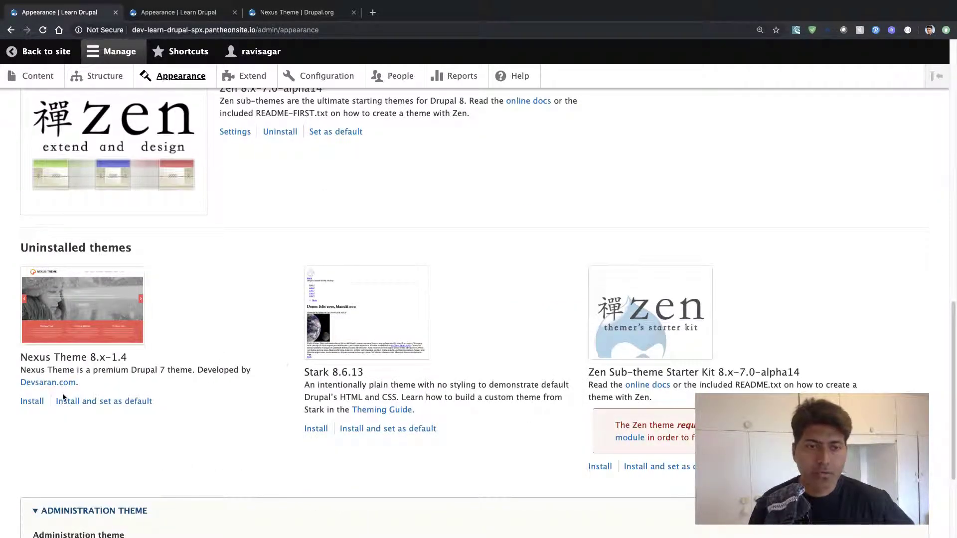
click(97, 407)
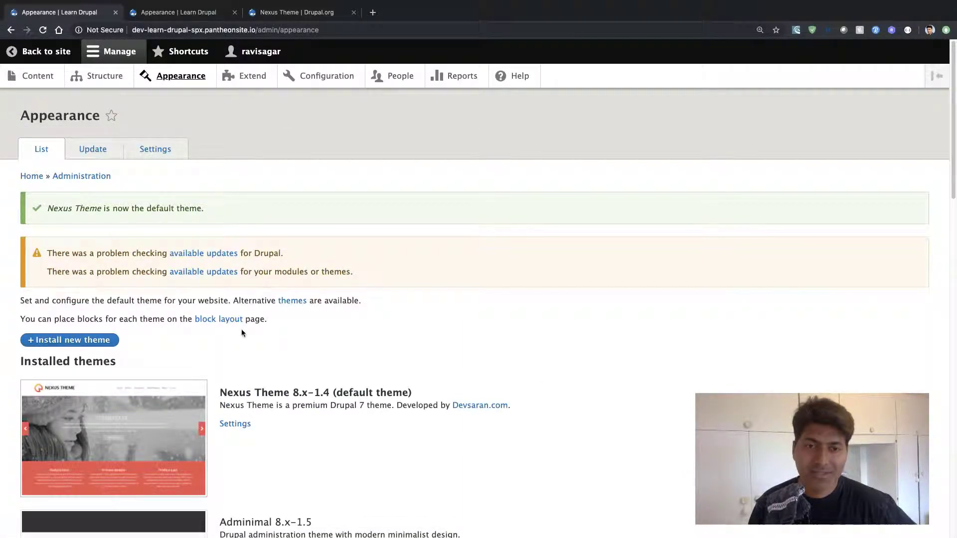
triple_click(293, 394)
click(293, 393)
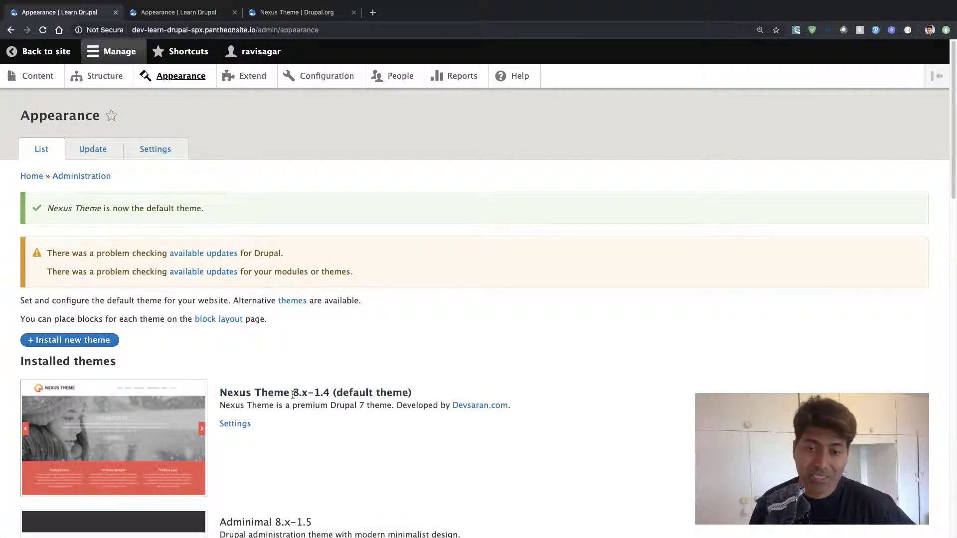
click(45, 56)
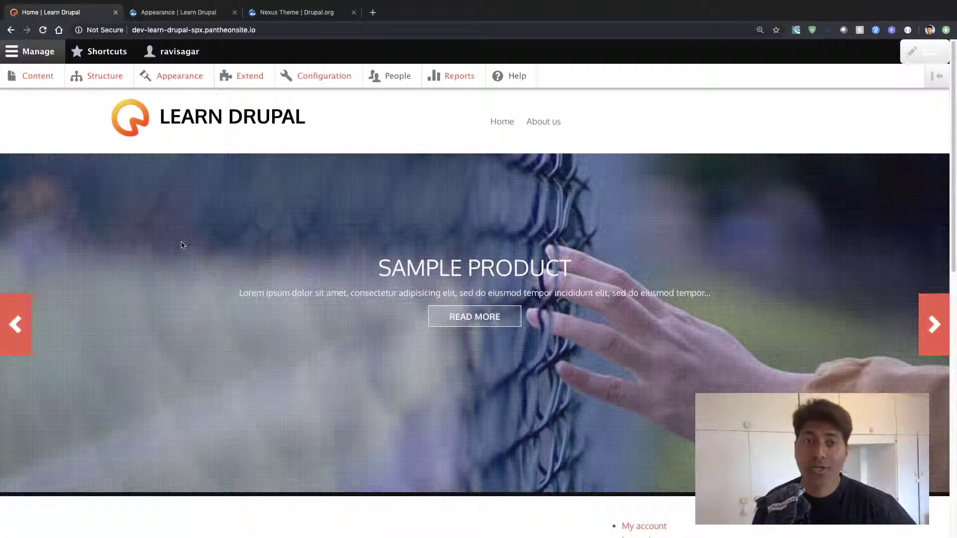
scroll(182, 244, down, 10)
scroll(182, 243, up, 10)
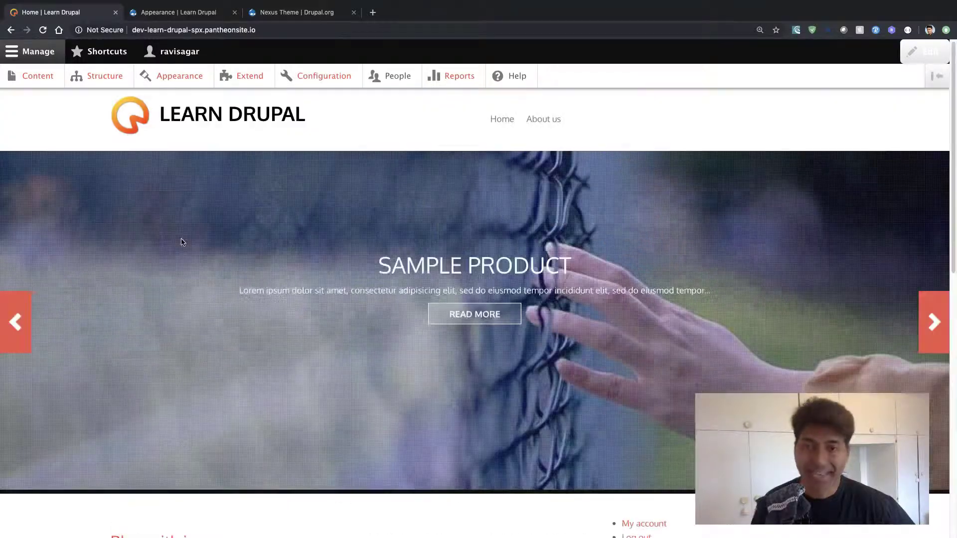
click(935, 322)
click(932, 322)
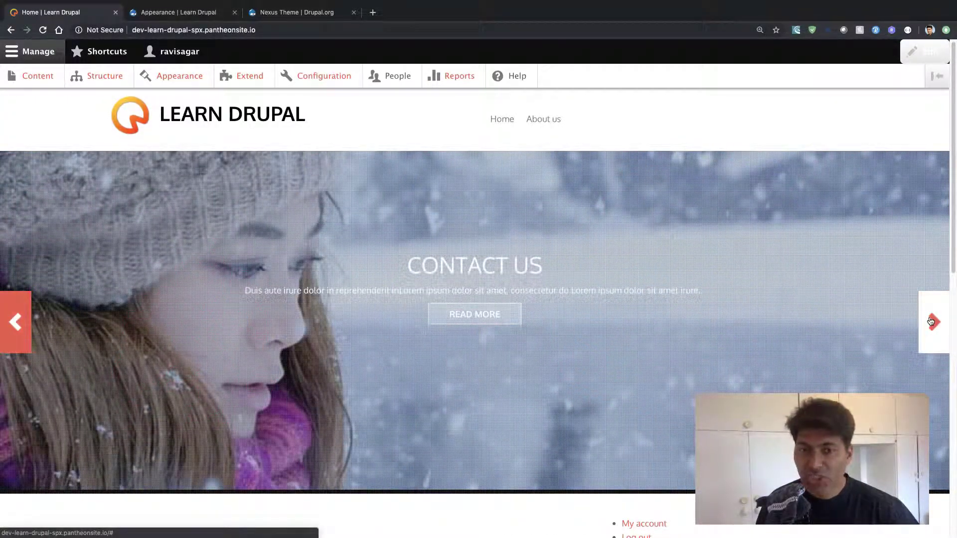
click(930, 322)
scroll(616, 315, down, 3)
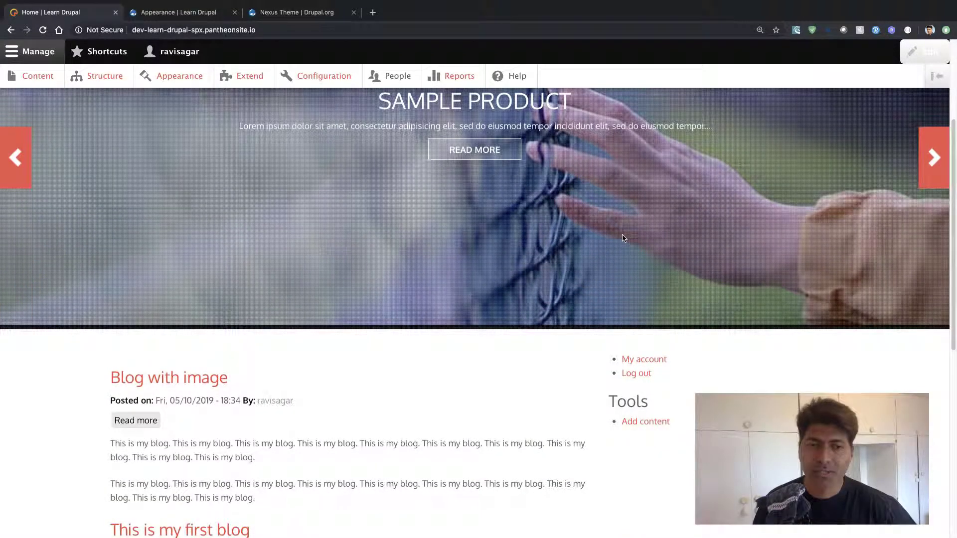
scroll(623, 238, down, 3)
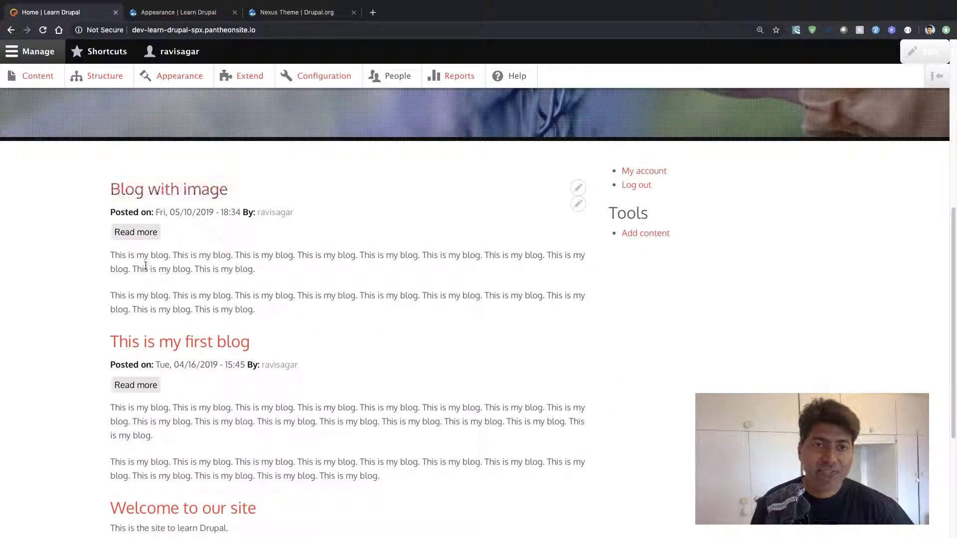
scroll(142, 190, down, 3)
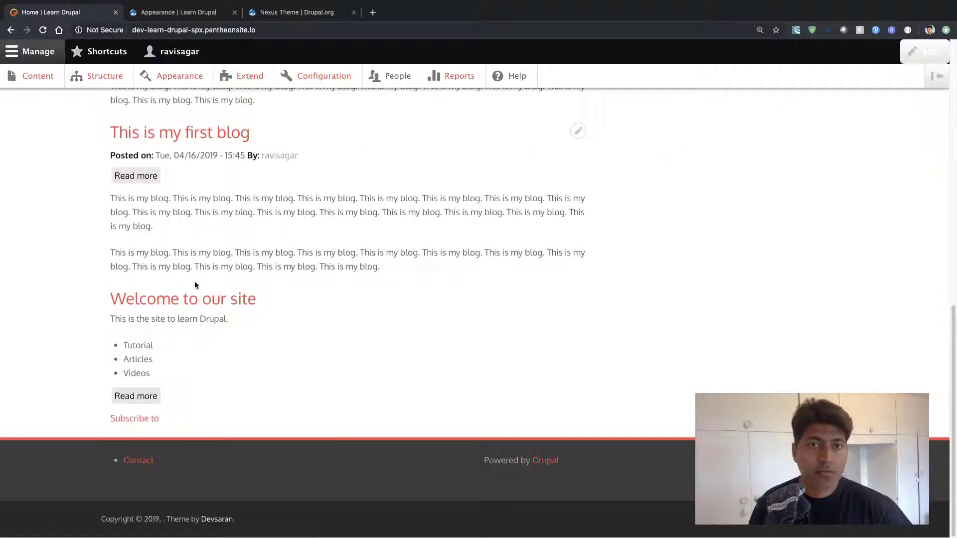
scroll(195, 284, up, 15)
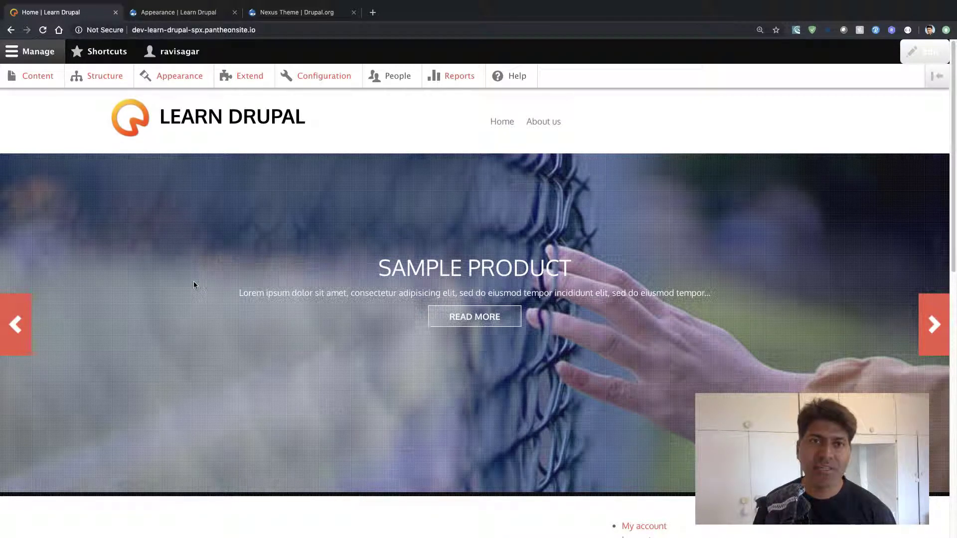
scroll(194, 281, down, 10)
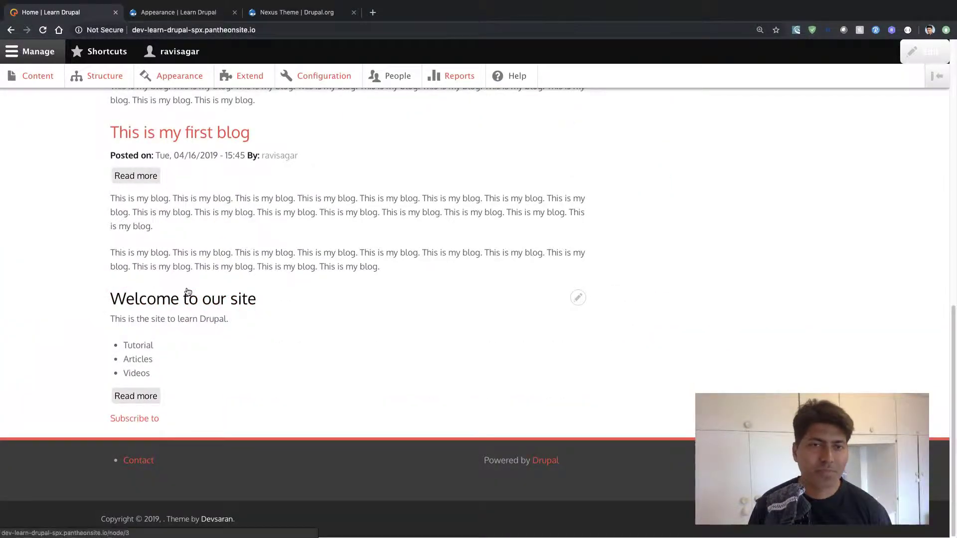
scroll(188, 294, up, 10)
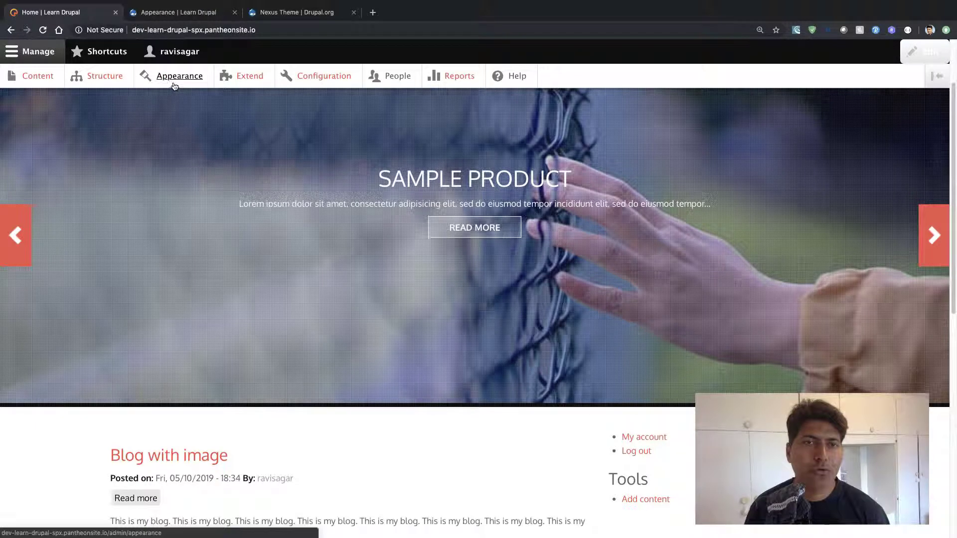
Open the Nexus Theme settings page from Appearance.
click(189, 82)
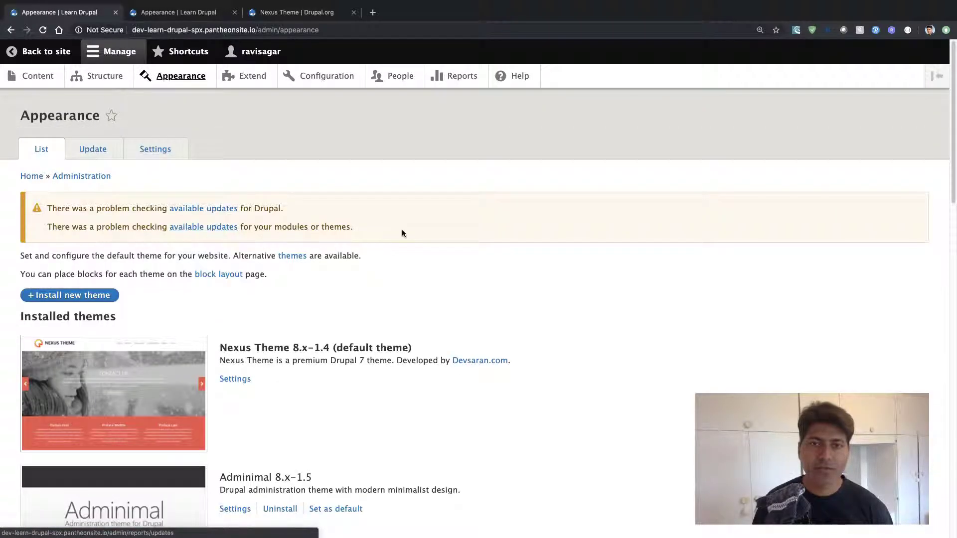
click(235, 381)
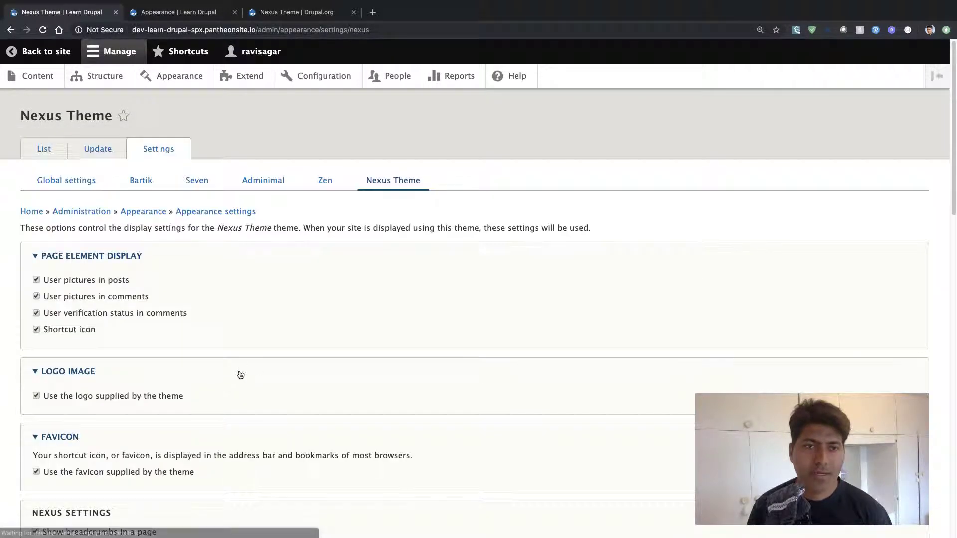
scroll(281, 354, down, 7)
scroll(281, 352, down, 4)
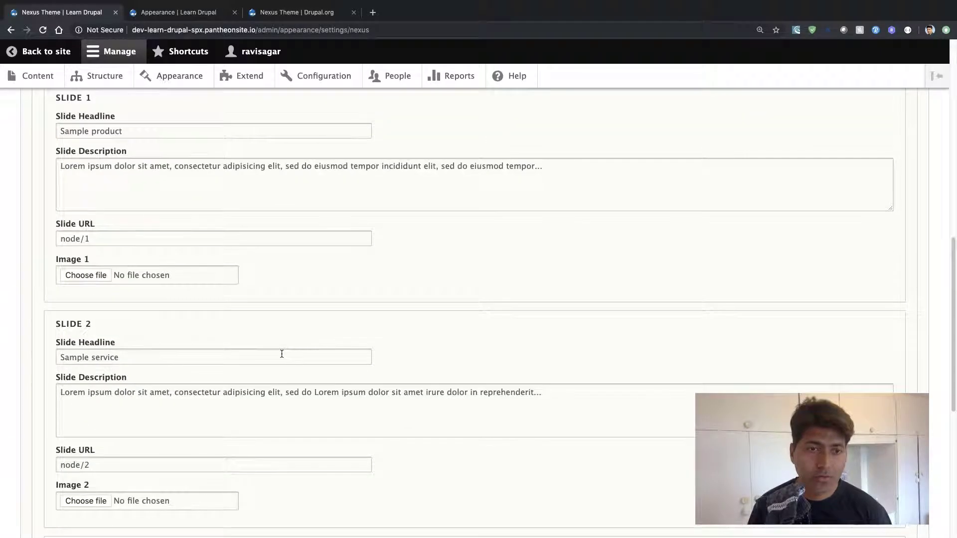
Review the breadcrumb and front-page slideshow settings, then go back to the site.
scroll(280, 355, up, 3)
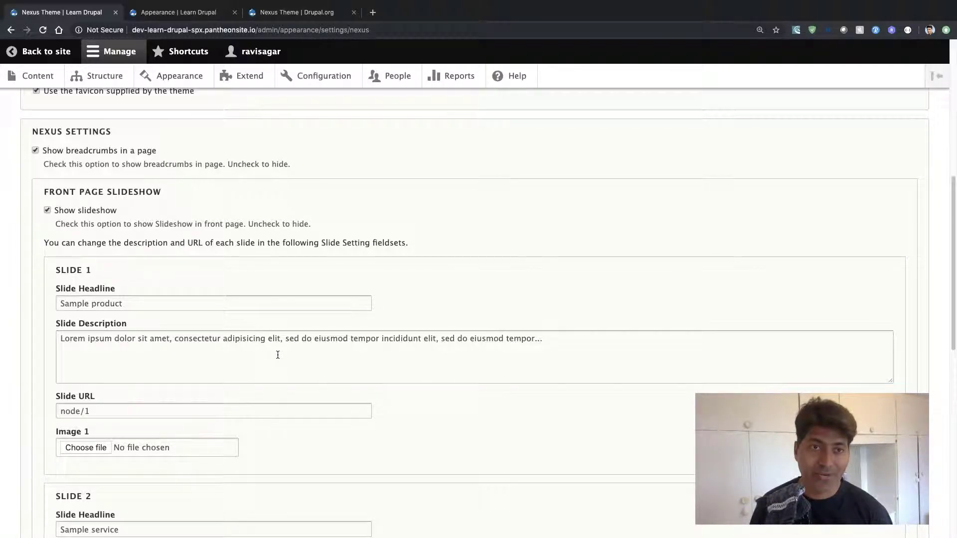
scroll(279, 354, down, 3)
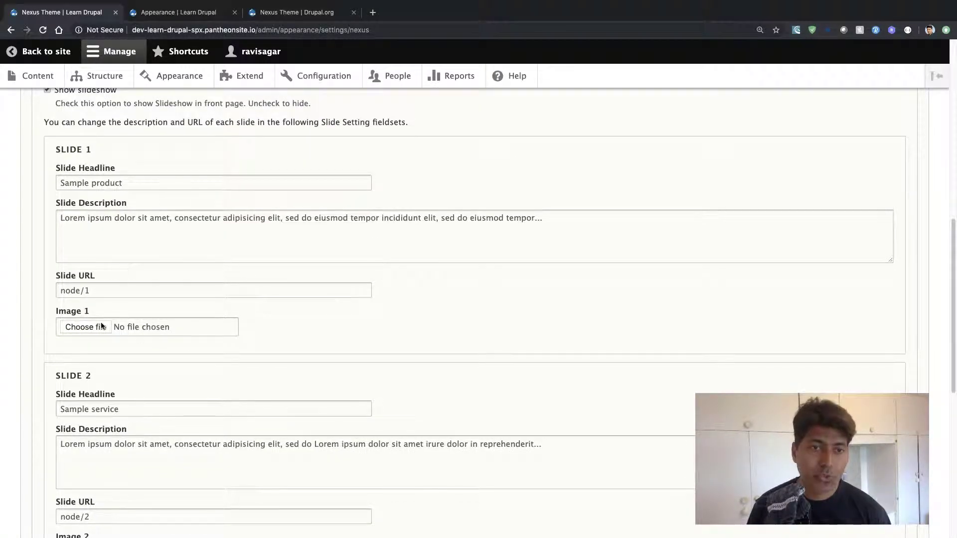
scroll(74, 331, down, 3)
scroll(82, 342, up, 8)
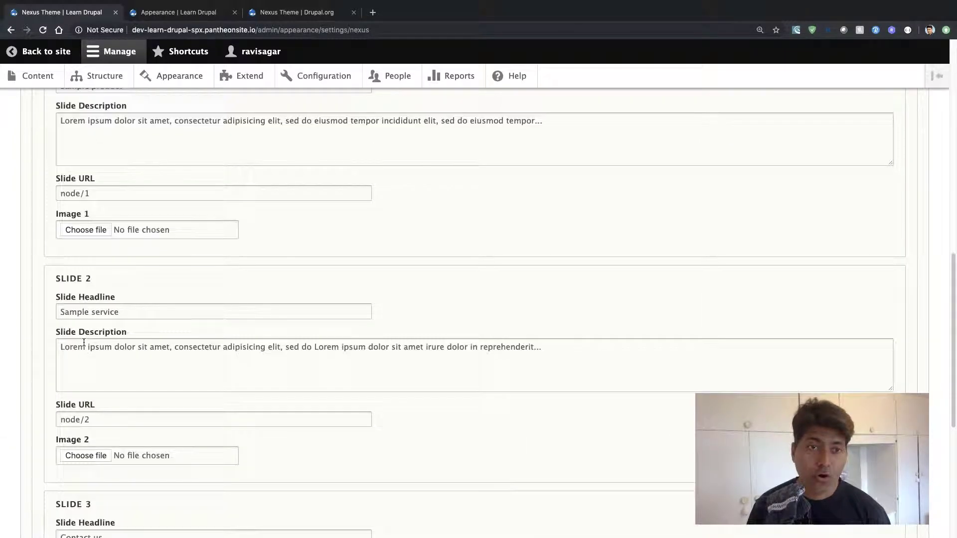
scroll(82, 342, down, 12)
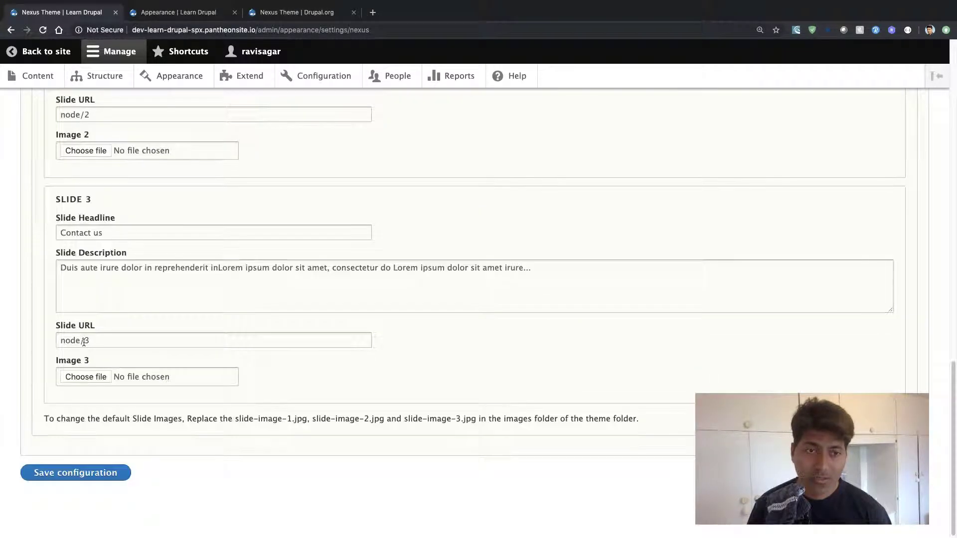
scroll(166, 404, up, 13)
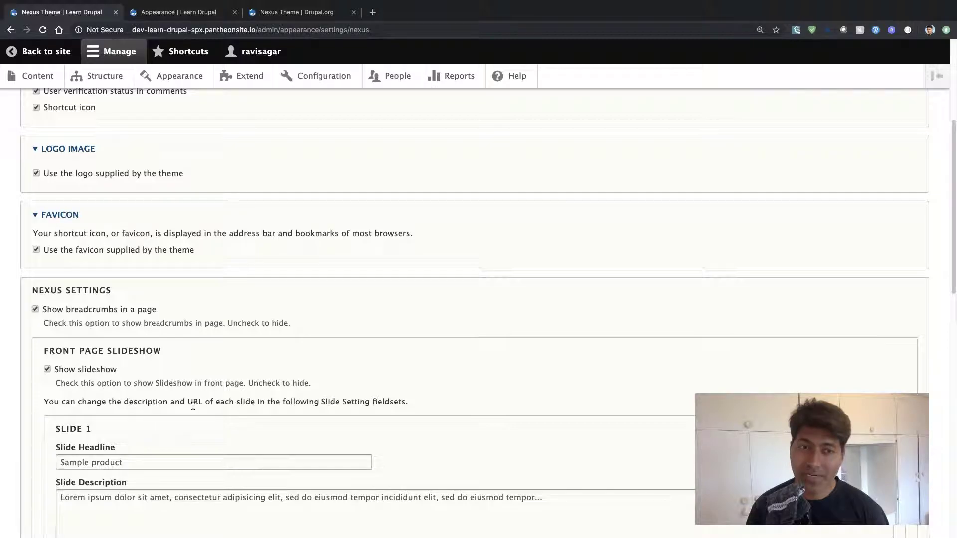
scroll(193, 406, up, 2)
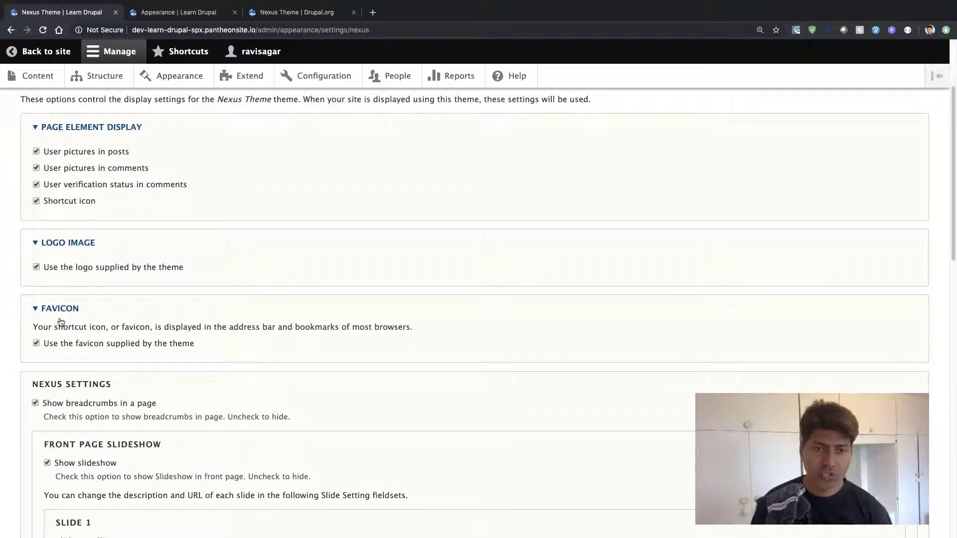
scroll(60, 322, down, 5)
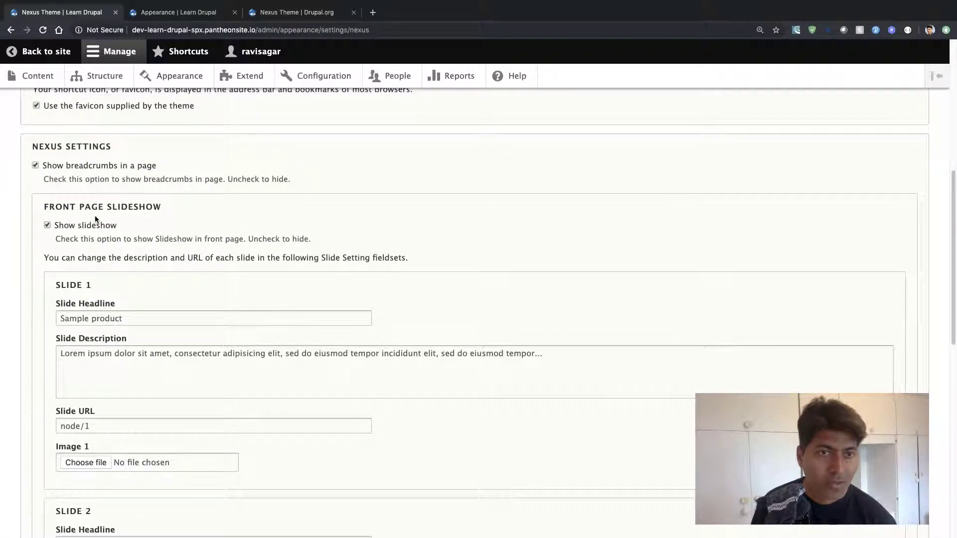
scroll(94, 219, down, 10)
scroll(118, 319, up, 15)
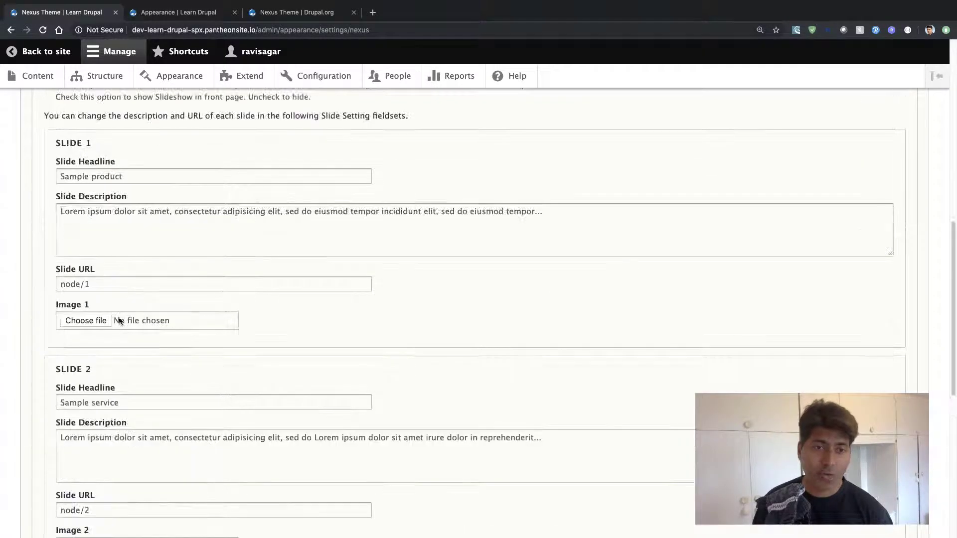
scroll(118, 321, up, 1)
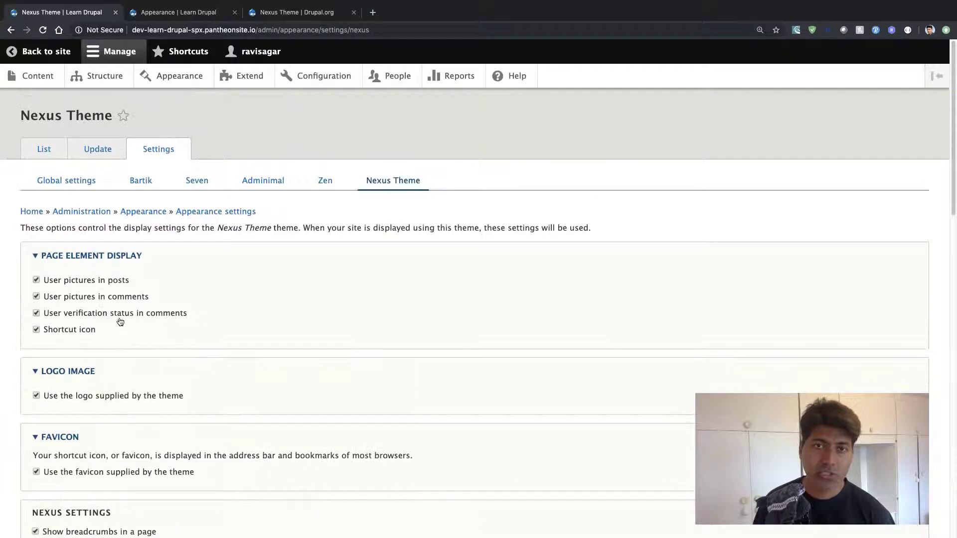
click(41, 58)
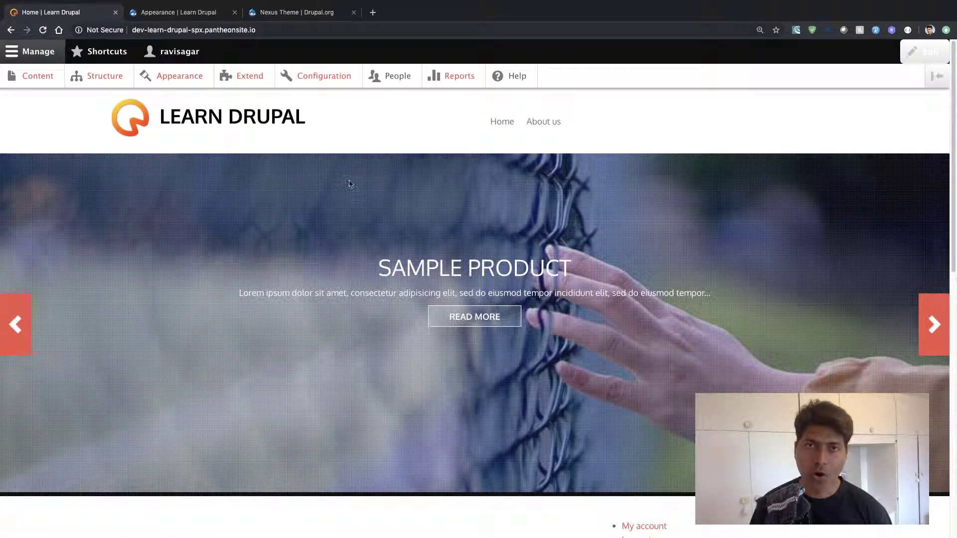
Load the suggested Drupal-built blog site in a new browser tab.
click(373, 13)
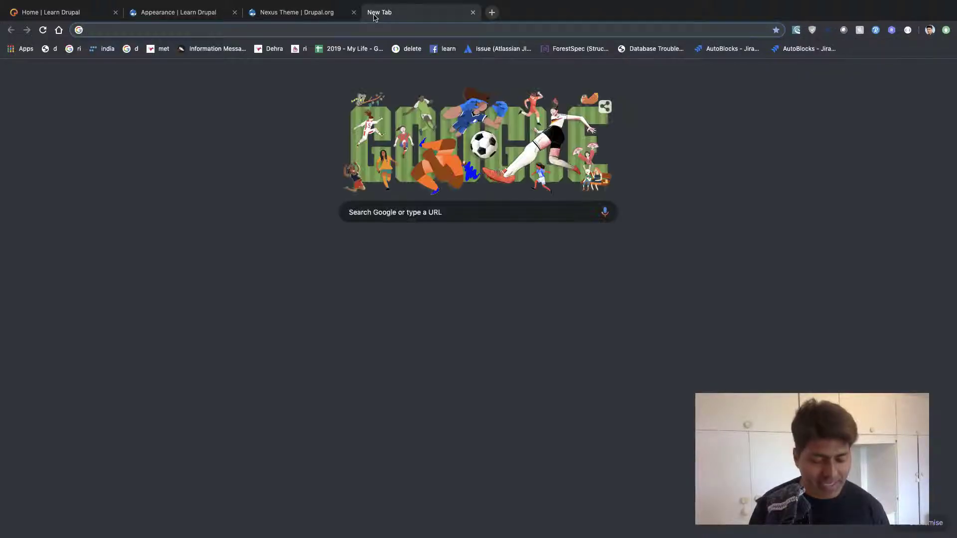
text(ravi)
key(Return)
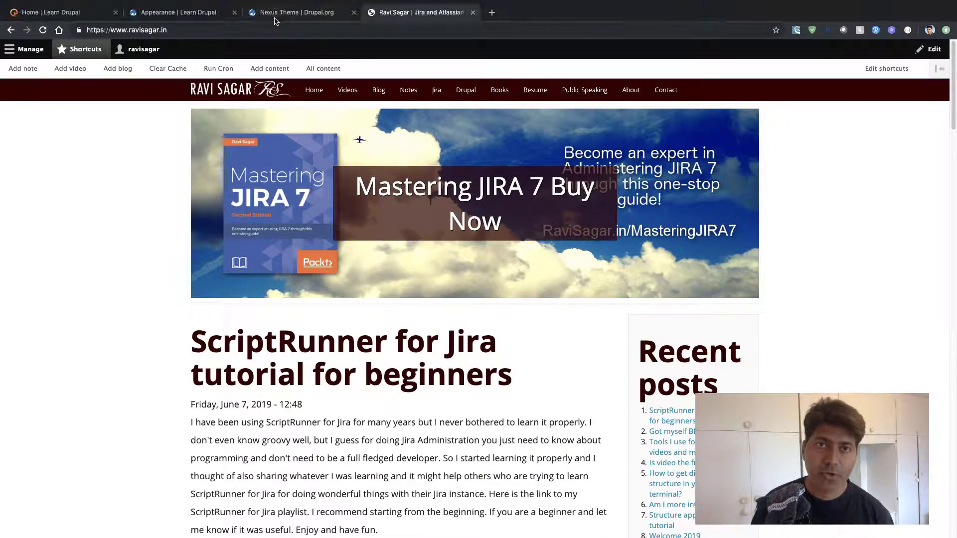
Close the Nexus project tab on Drupal.org and return to the Learn Drupal home tab.
click(296, 14)
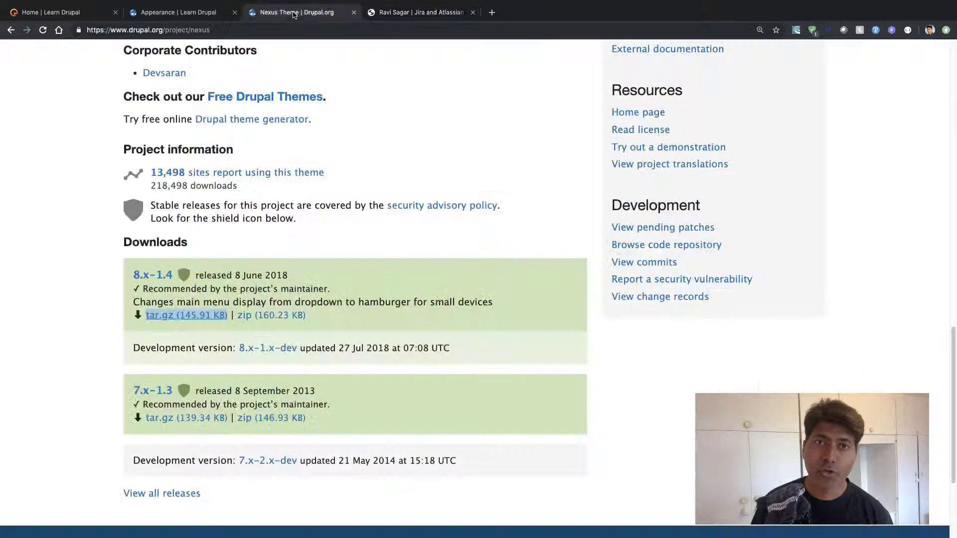
click(353, 12)
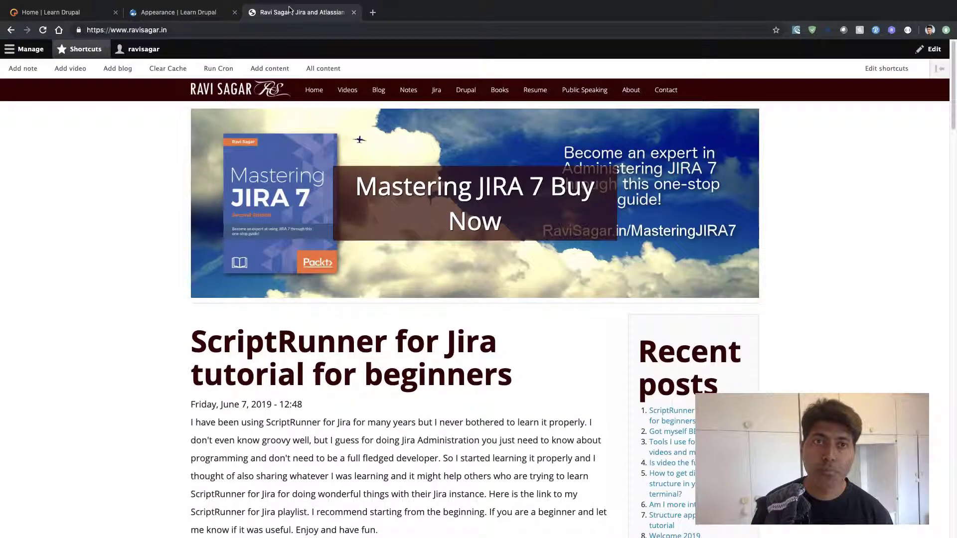
click(42, 16)
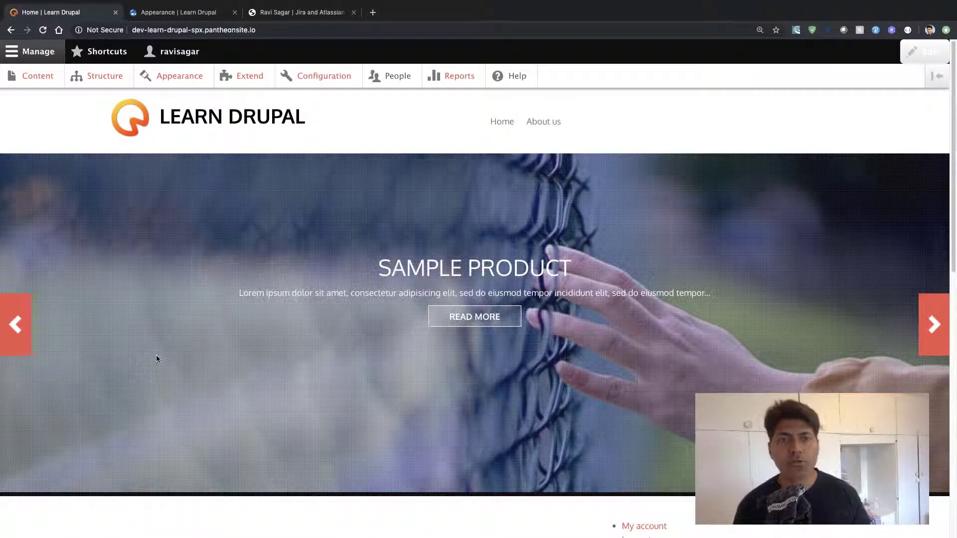